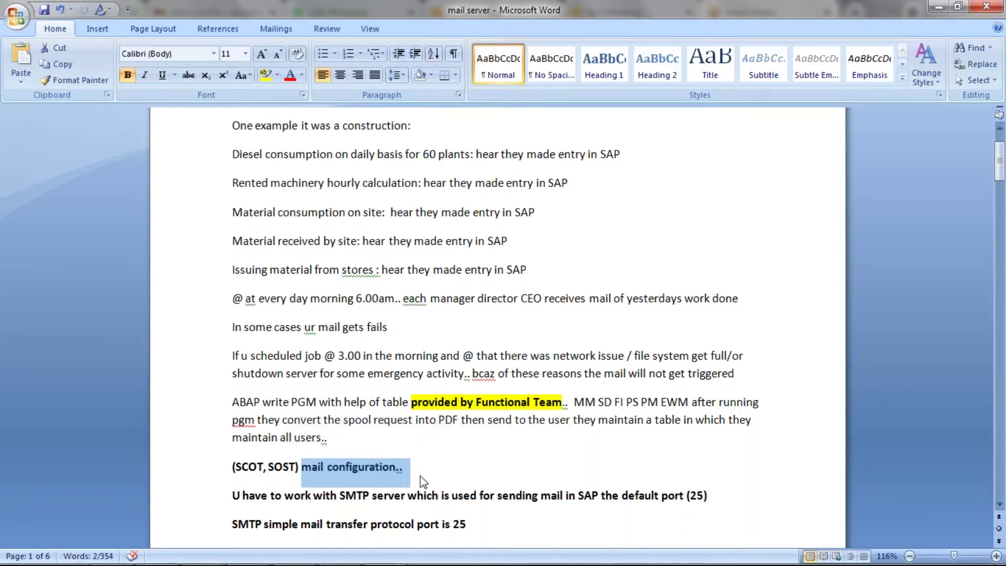
- Walk through the Word notes, highlighting default SMTP port 25 and the 00/10 Hours/min interval
scroll(234, 466, "down", 2)
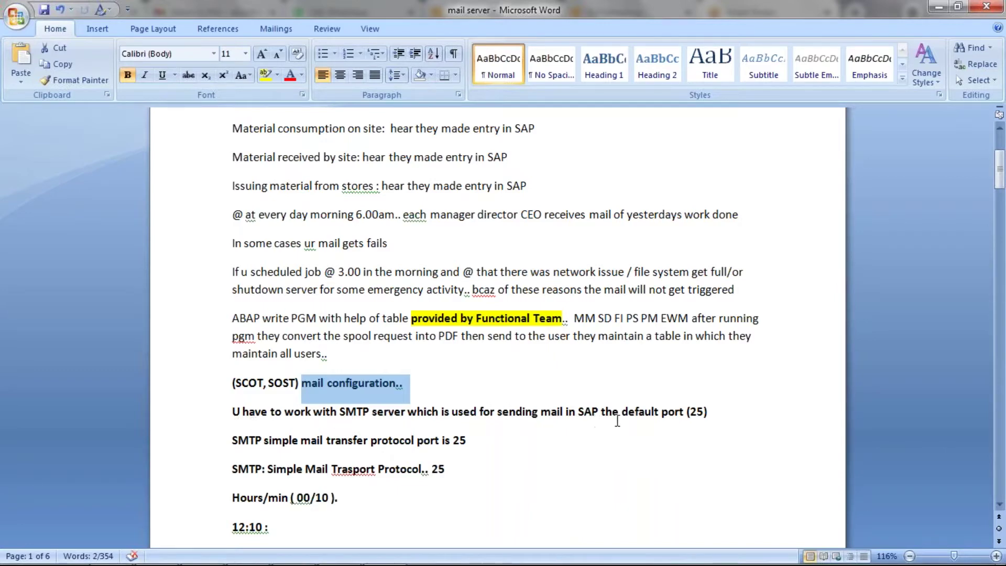
left_click_drag(708, 411, 686, 412)
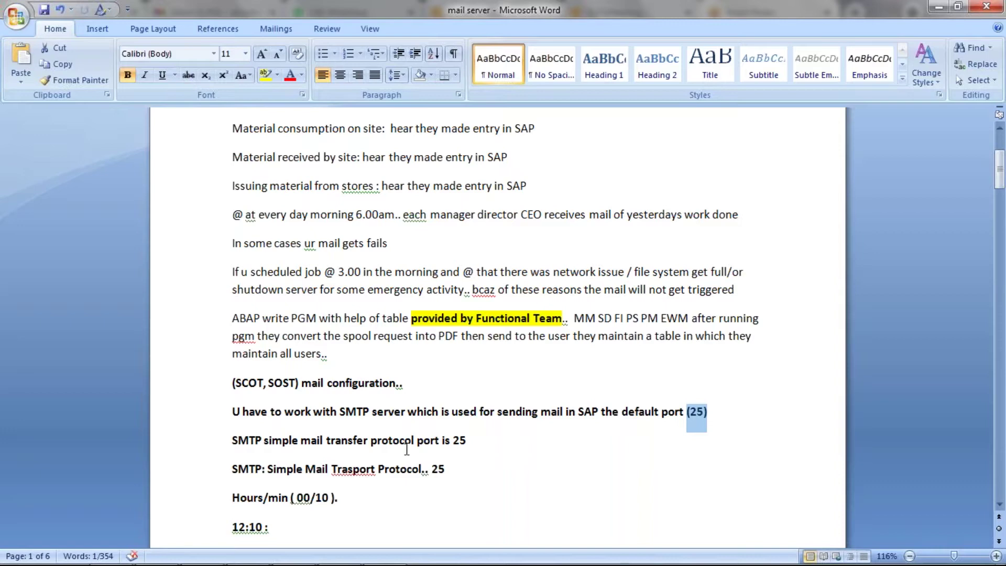
left_click_drag(236, 433, 472, 442)
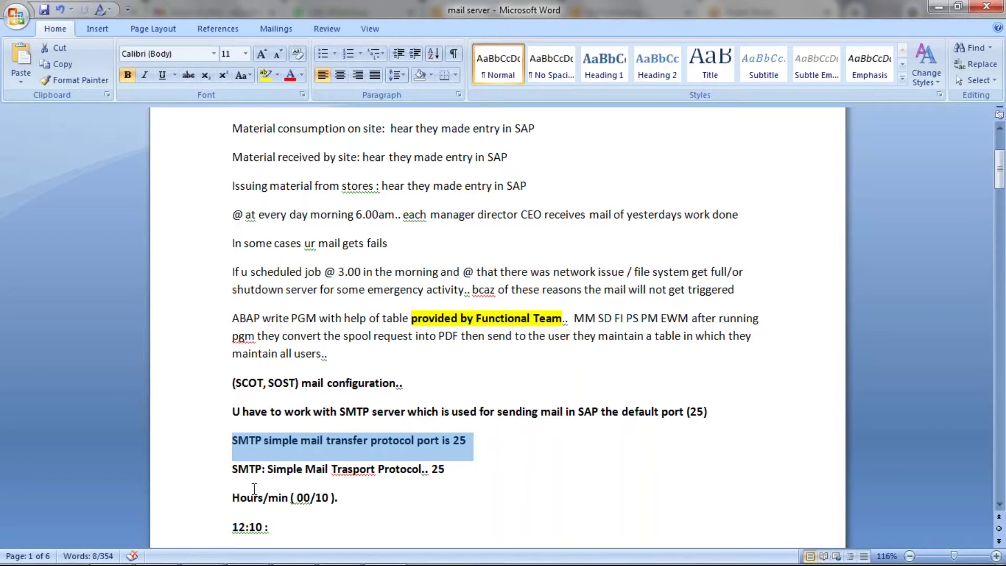
scroll(254, 488, "down", 3)
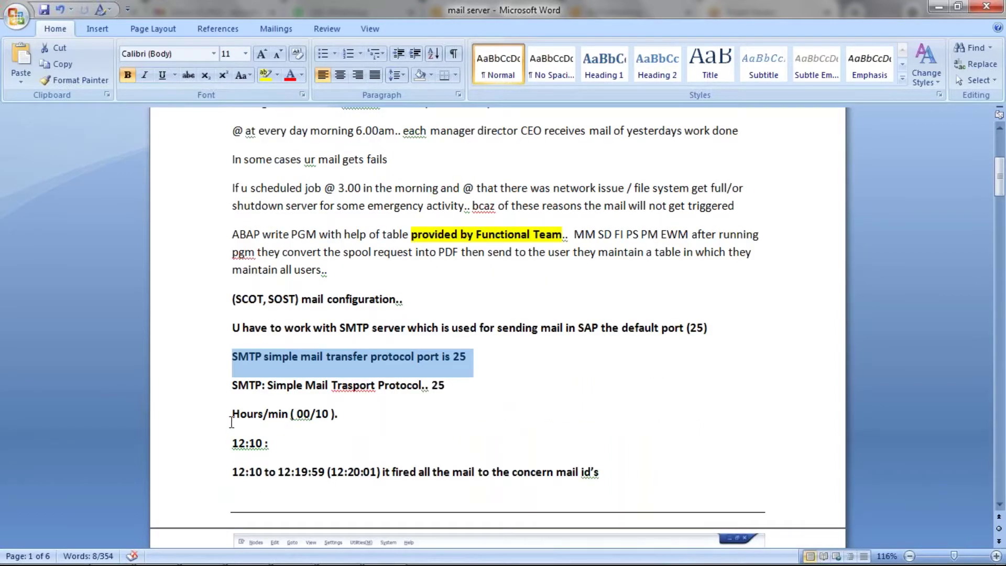
left_click_drag(231, 417, 345, 417)
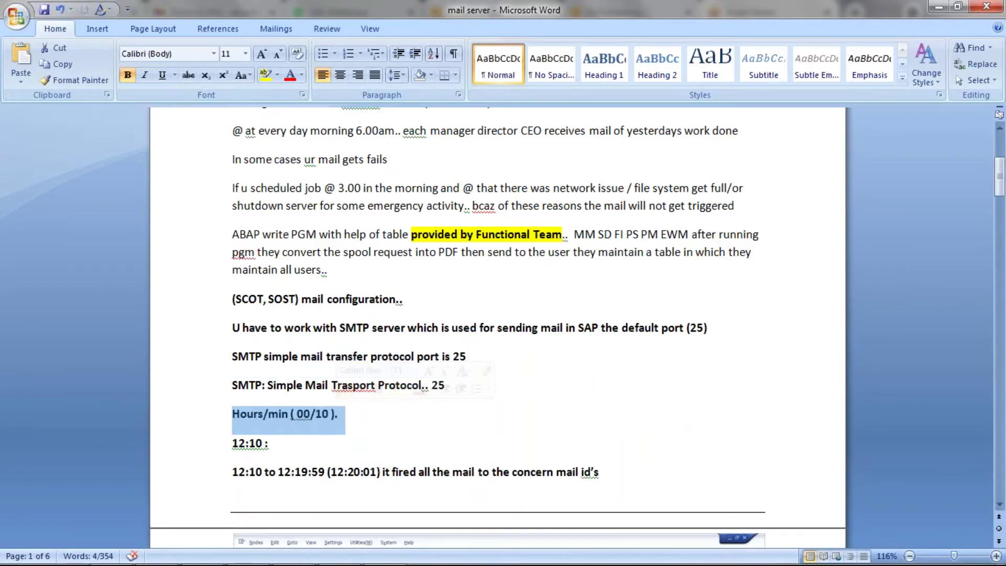
left_click(326, 417)
left_click_drag(318, 413, 330, 410)
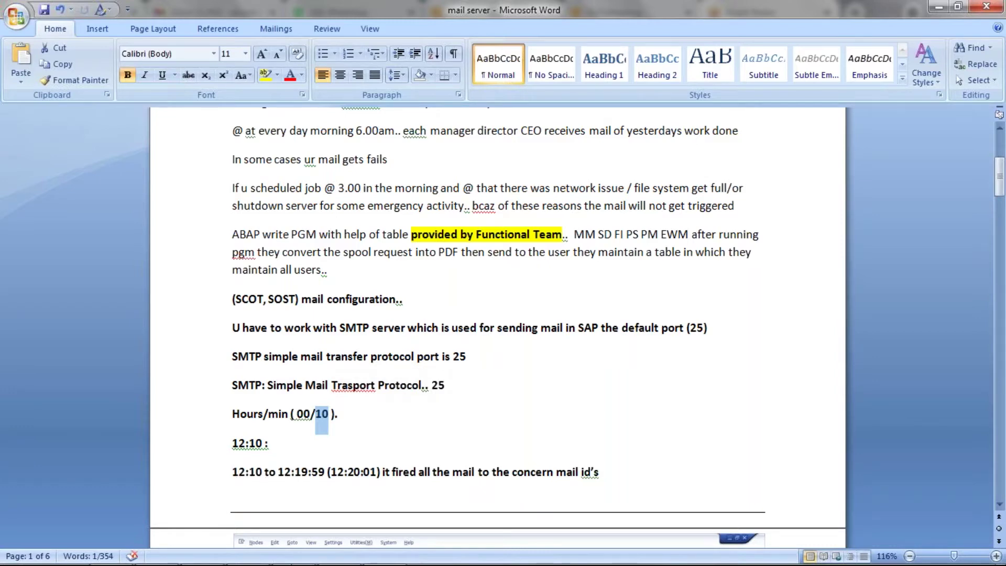
mouse_move(246, 555)
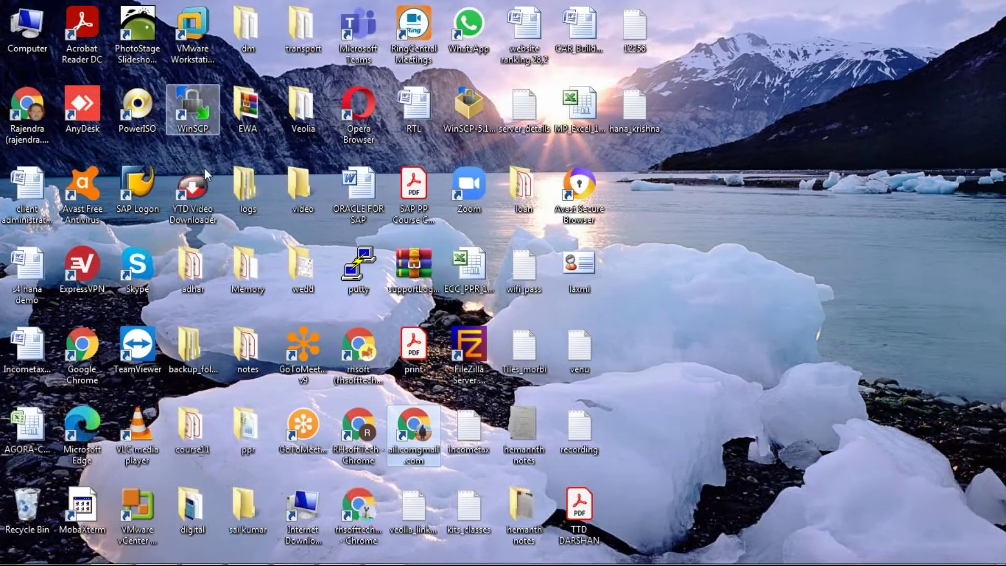
- Launch VMware Workstation and power on the ECC60 virtual machine
left_click(202, 24)
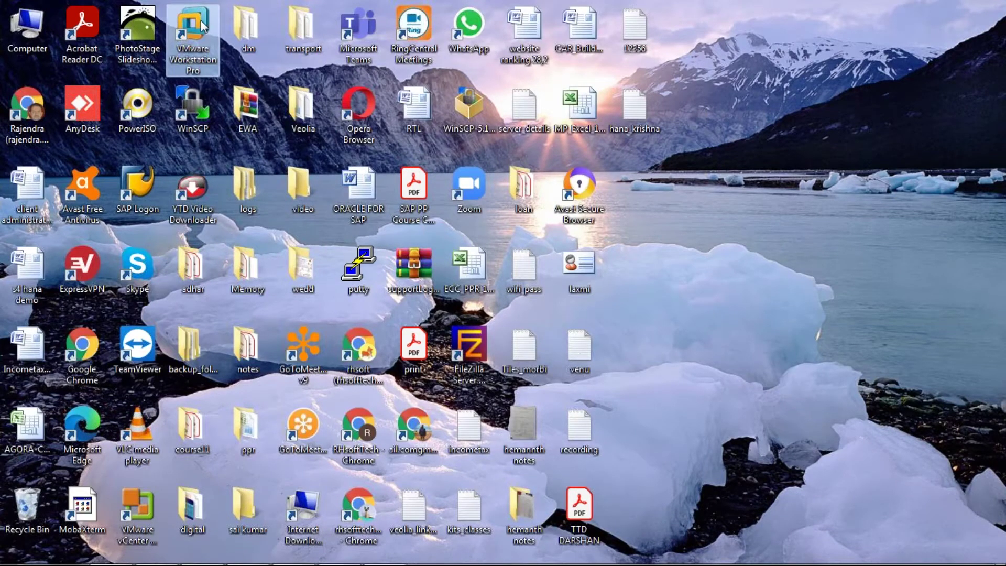
double_click(200, 20)
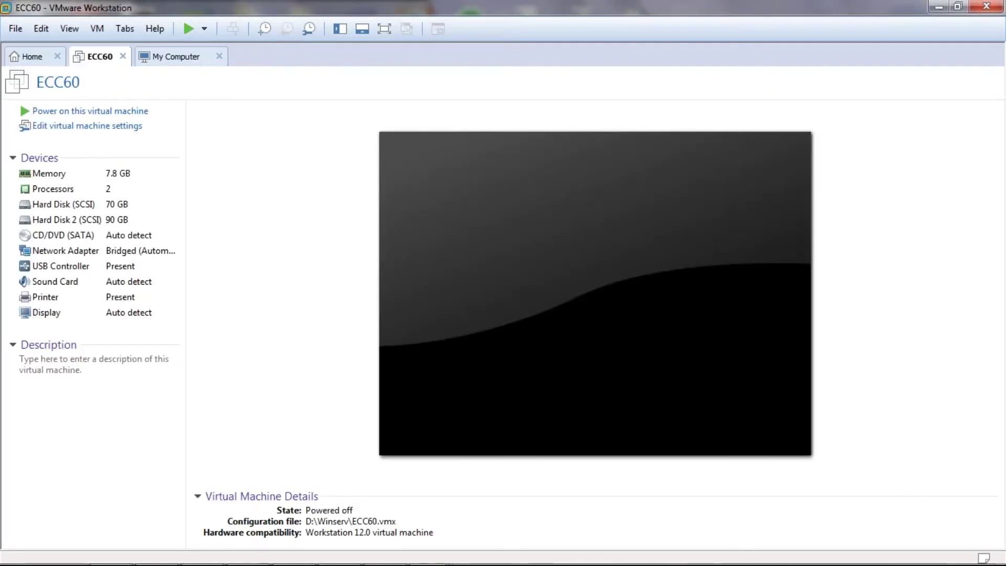
left_click(134, 112)
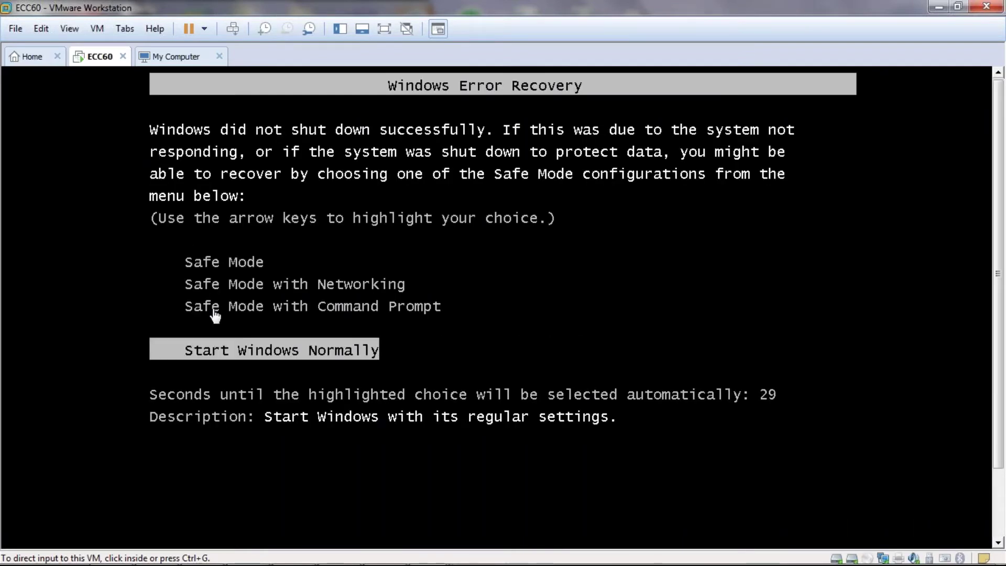
- Choose Start Windows Normally at the guest's error-recovery screen to boot Windows
left_click(231, 357)
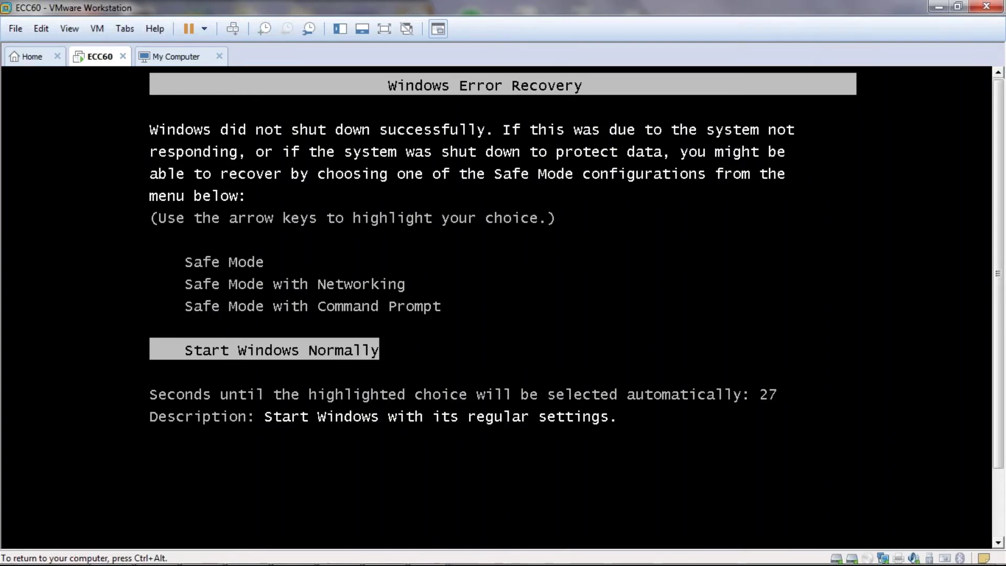
key("Up")
key("Down")
key("Return")
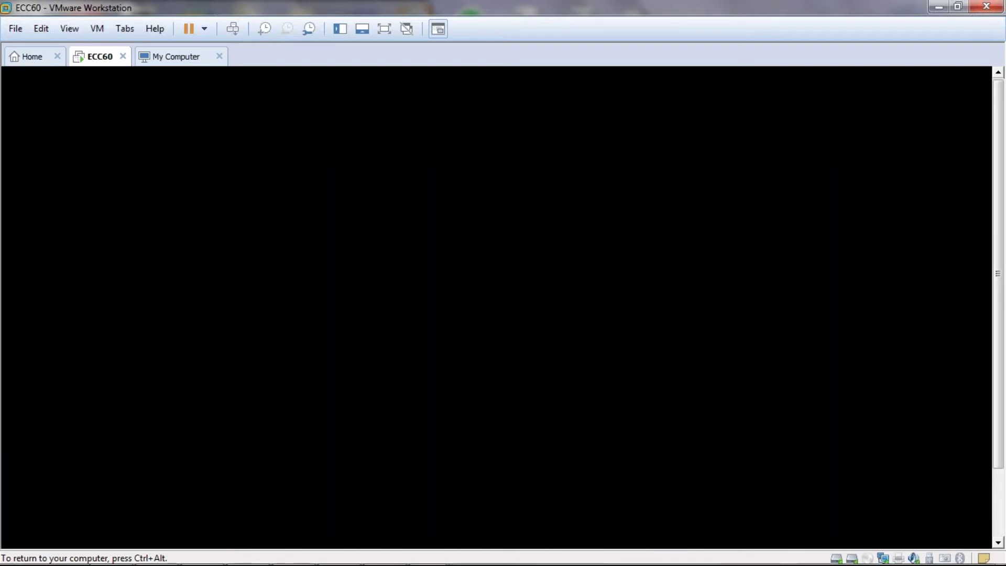
key("ctrl+alt")
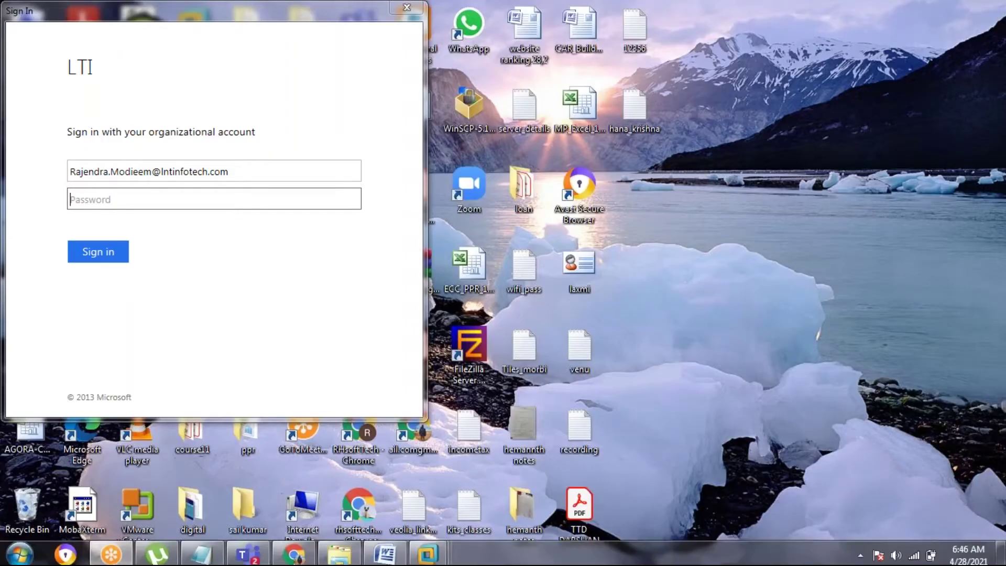
- Restore the Word 'mail server' notes from the taskbar, leaving the Microsoft sign-in unanswered
left_click(384, 550)
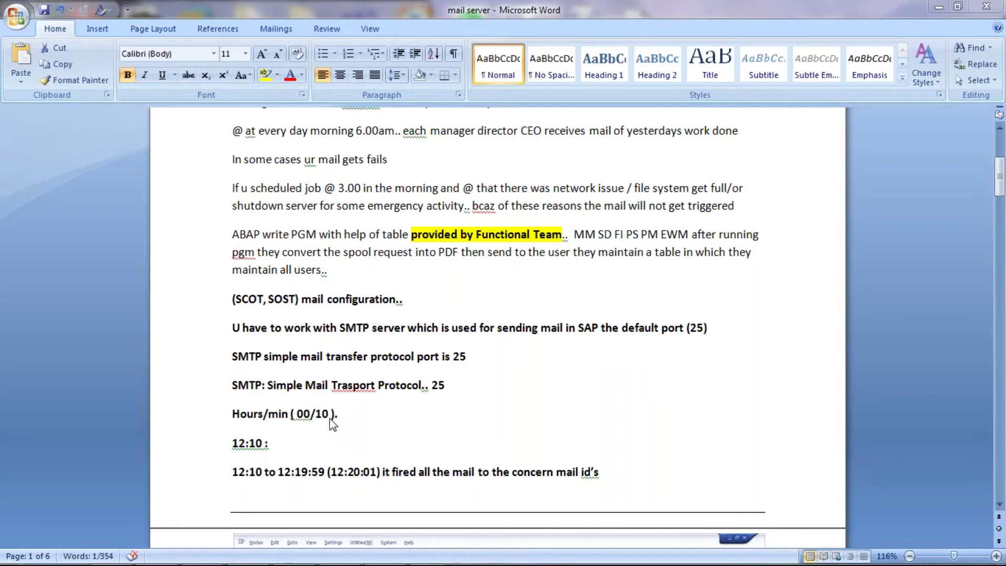
- Send Ctrl+Alt+Del to the ECC60 guest and log on as the SAP admin user with its password
mouse_move(314, 561)
mouse_move(422, 557)
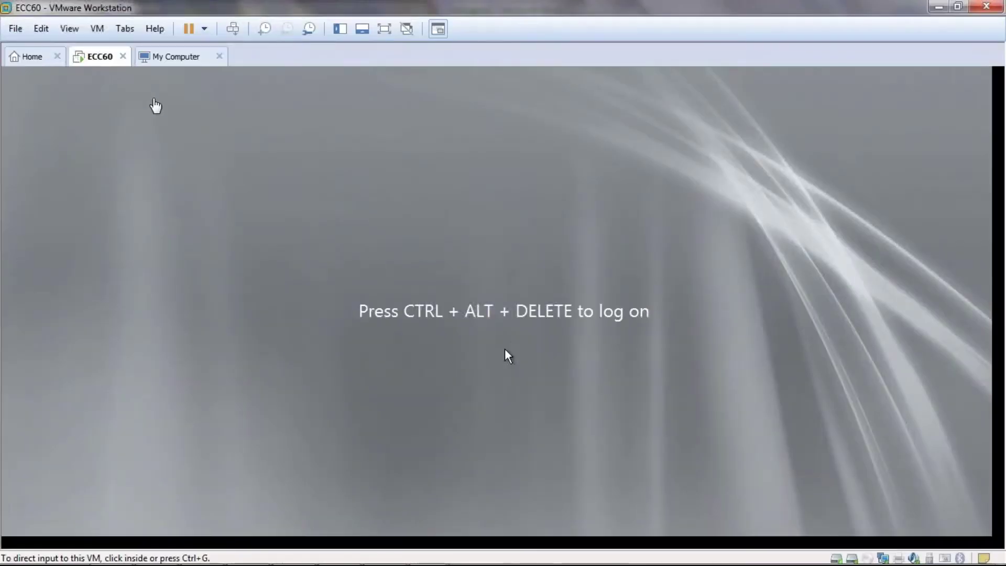
left_click(233, 30)
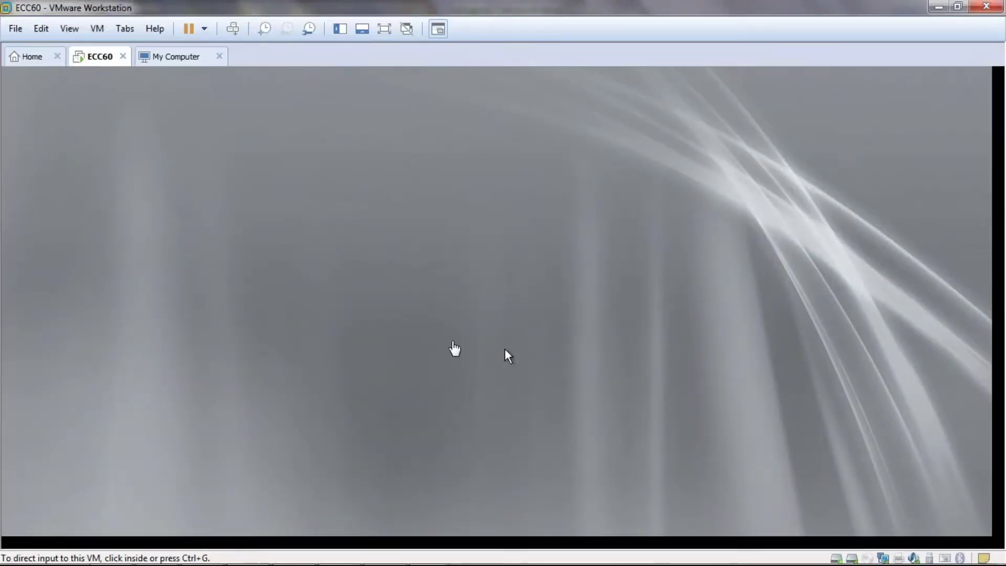
left_click(497, 422)
left_click(502, 392)
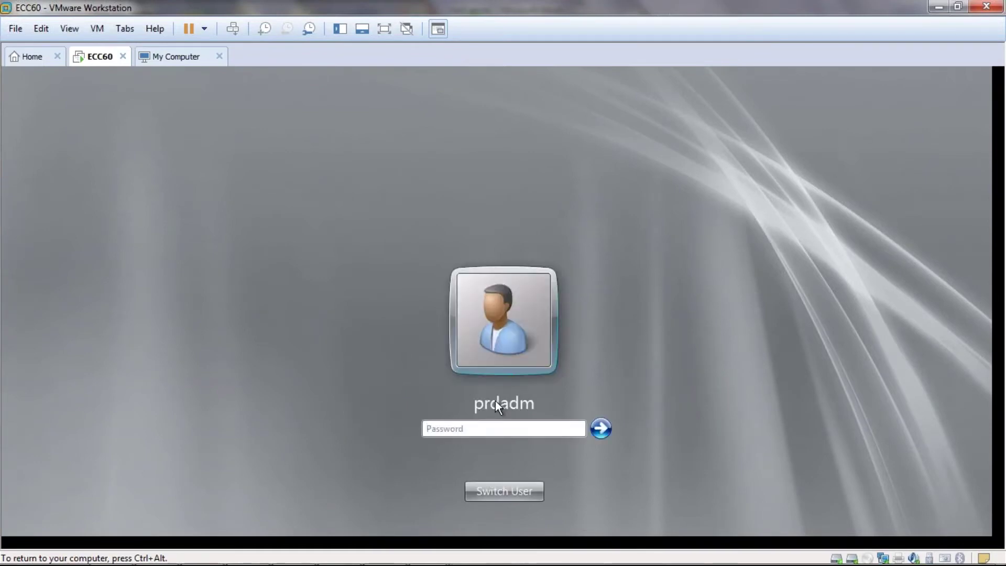
type("p")
key("BackSpace")
type("••••••••••")
left_click(600, 430)
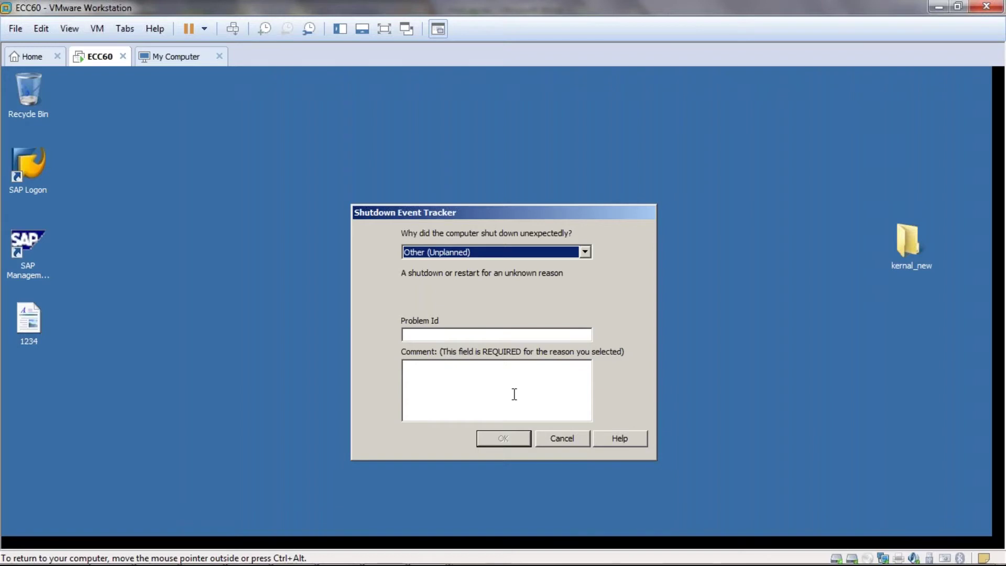
- Close Shutdown Event Tracker with comment 'a' and launch SAP Management Console from the desktop
left_click(456, 369)
type("a")
left_click(511, 439)
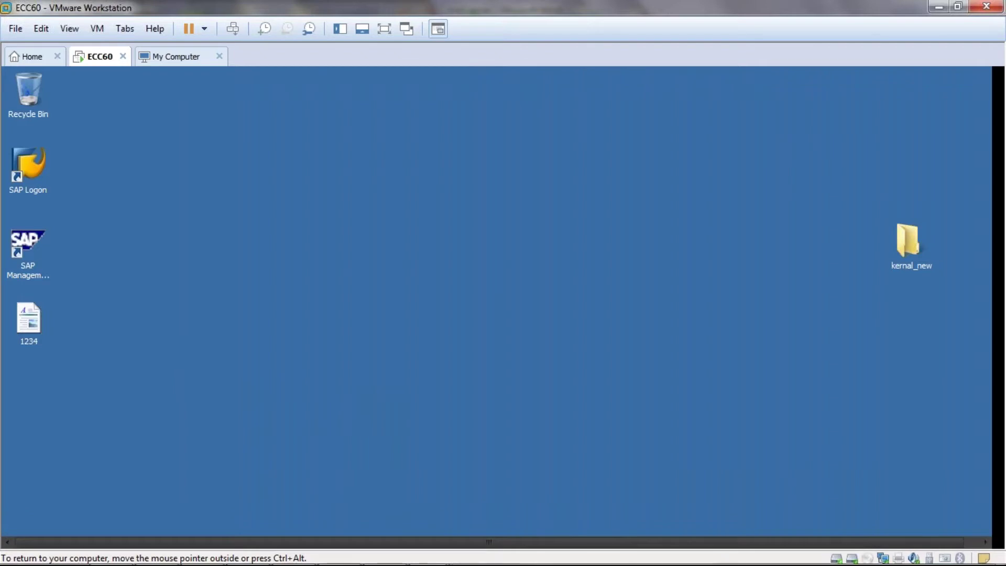
left_click(30, 238)
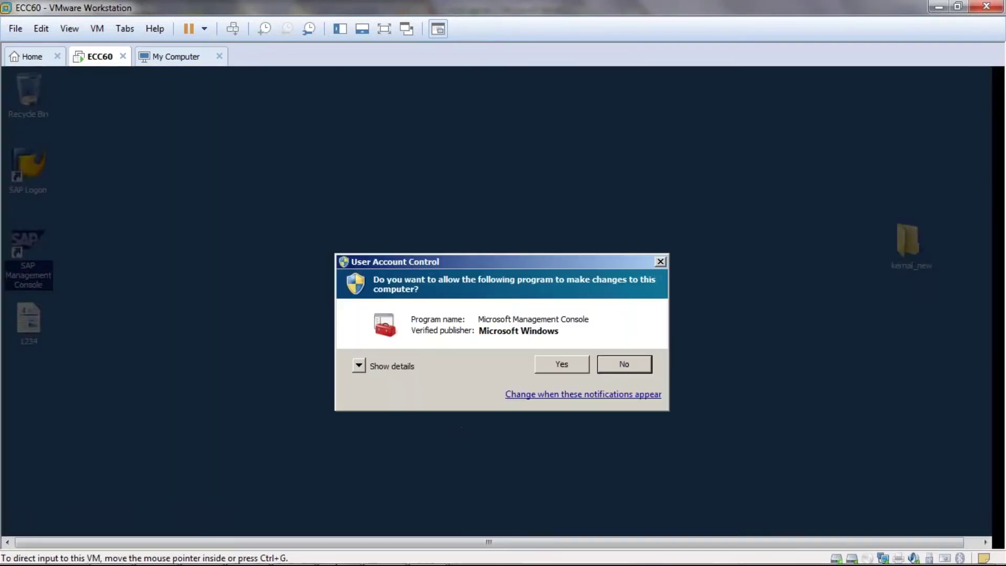
- Allow the UAC prompt, minimise Server Manager, centre the sapmmc window and expand SAP Systems
left_click(578, 358)
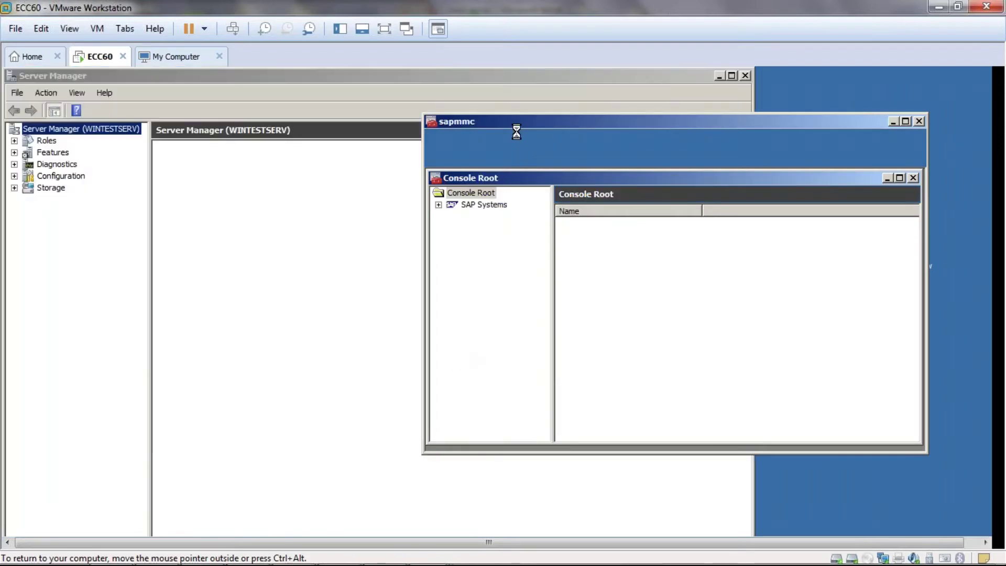
left_click(719, 75)
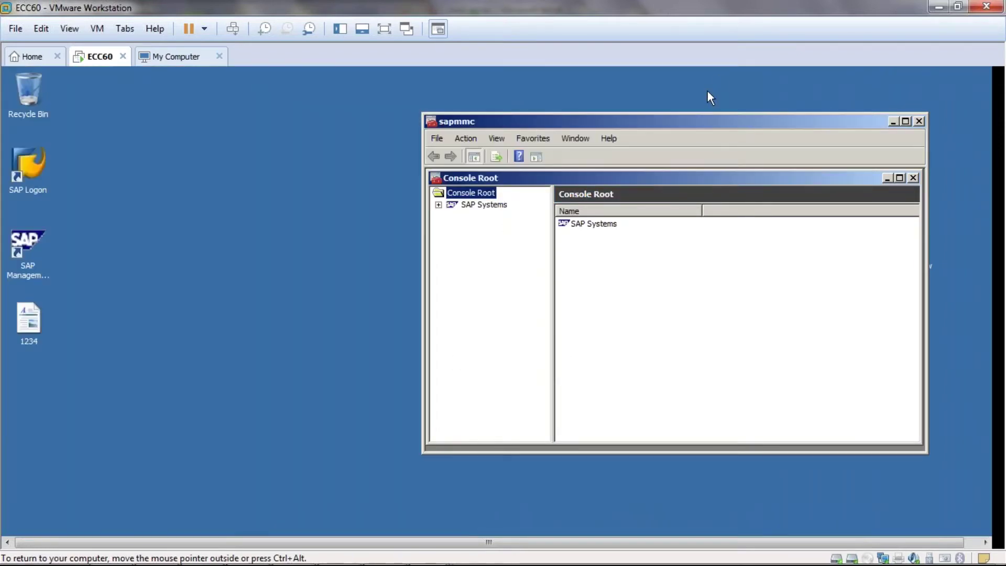
left_click_drag(681, 122, 538, 141)
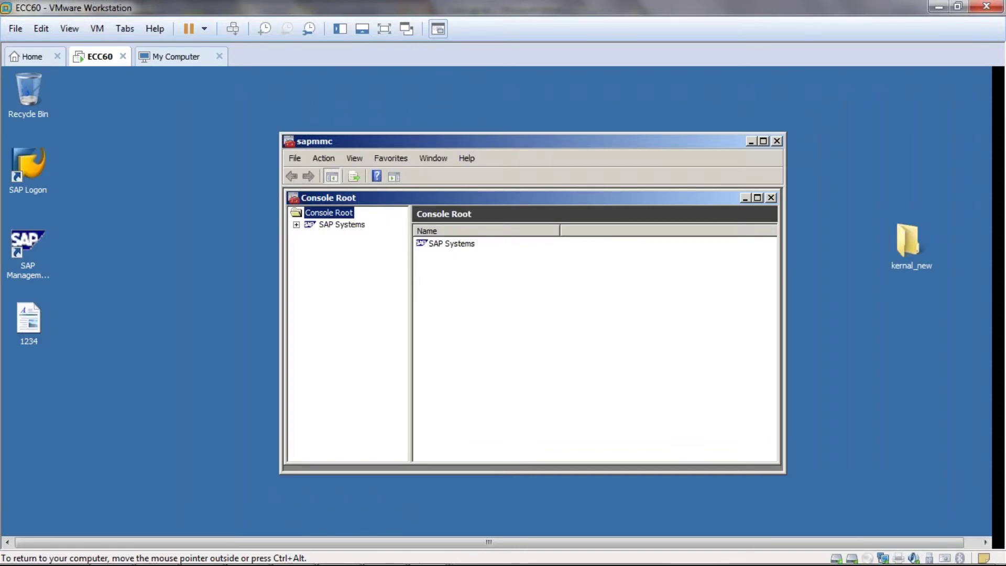
left_click(296, 224)
- Start the PRD SAP system from its context menu, authenticating with the OS user password
left_click(296, 224)
left_click(311, 236)
right_click(335, 237)
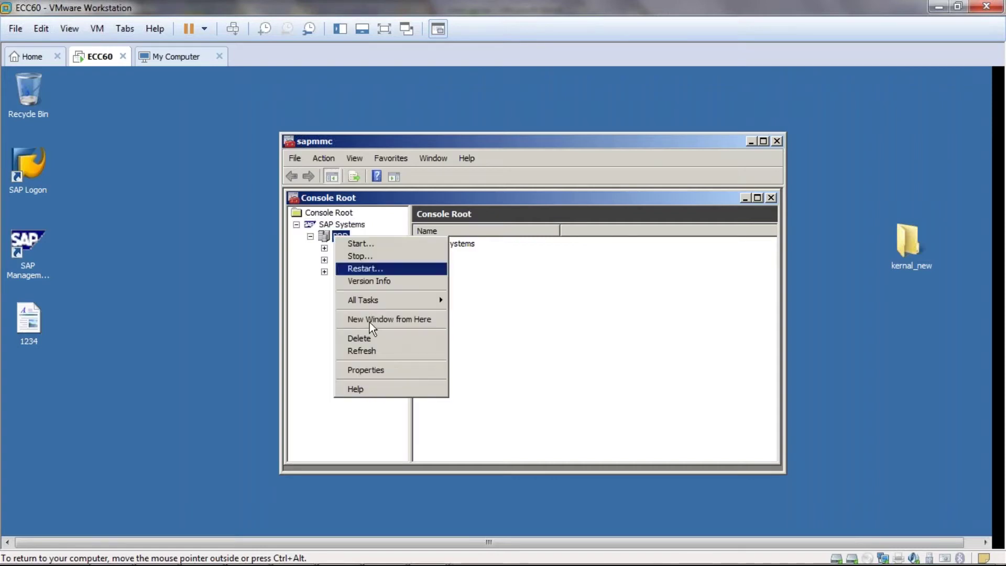
mouse_move(377, 297)
left_click(470, 298)
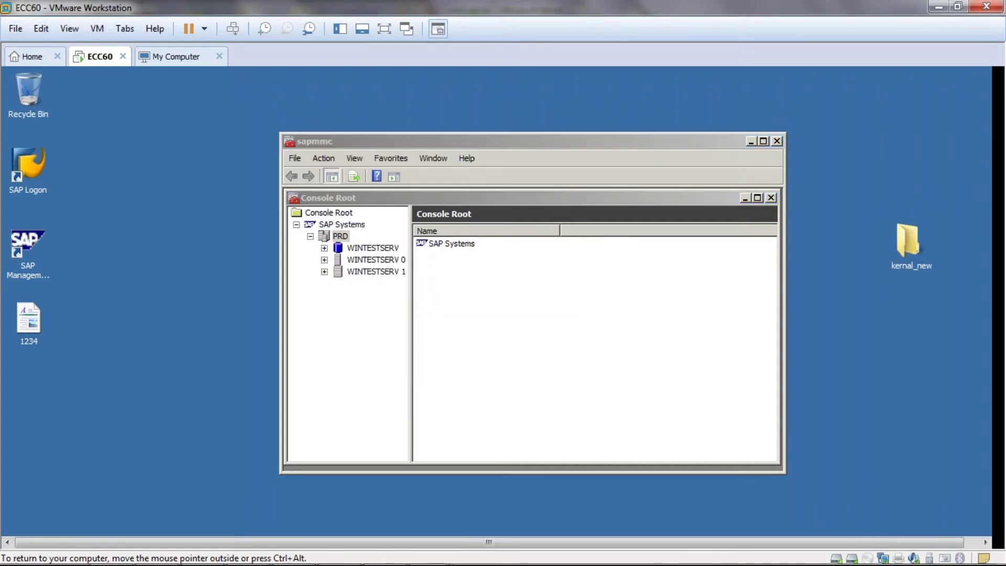
left_click(474, 350)
left_click(481, 320)
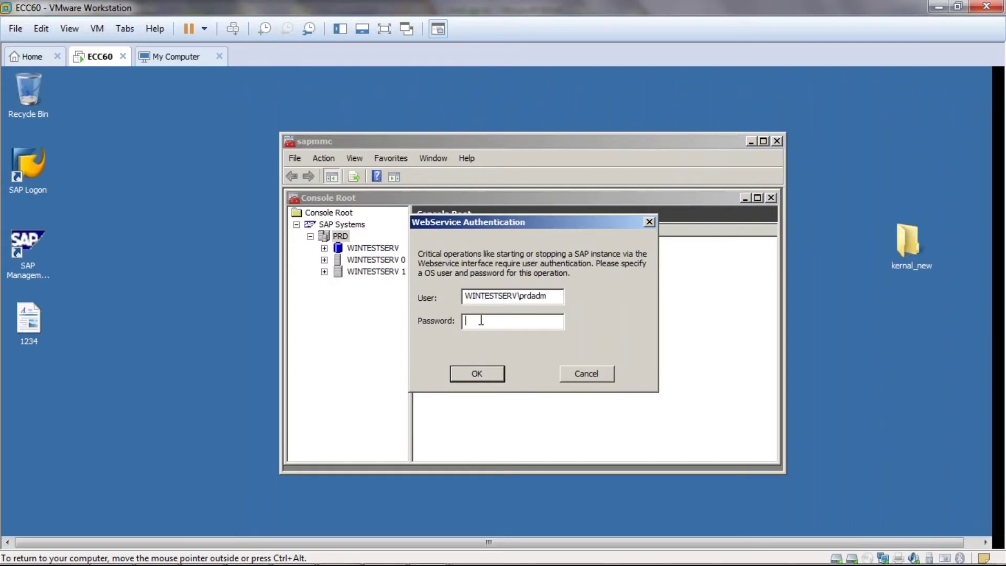
type("***********")
left_click(483, 375)
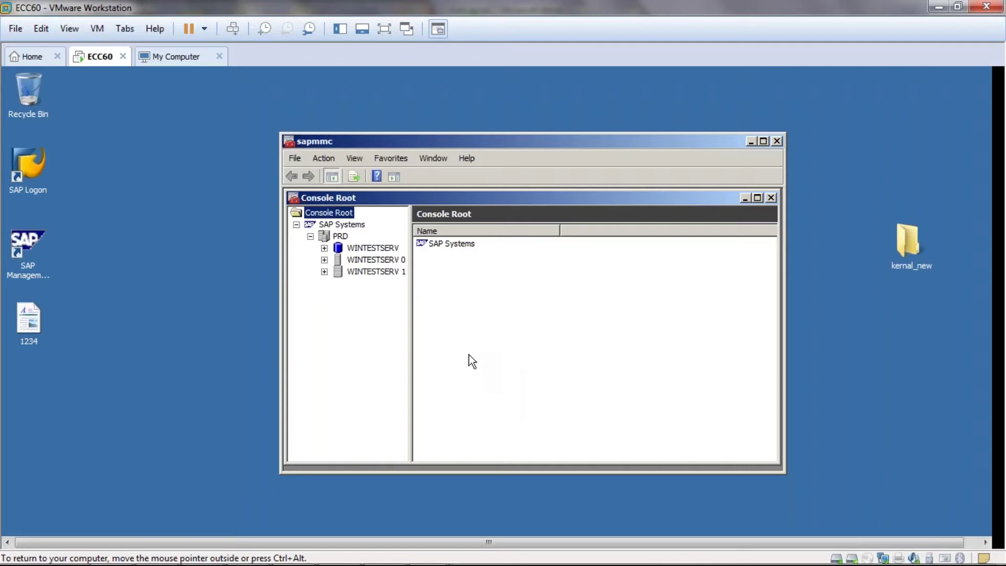
- Expand PRD's instances, refresh their status, and open WINTESTSERV 0's Process List
left_click(336, 236)
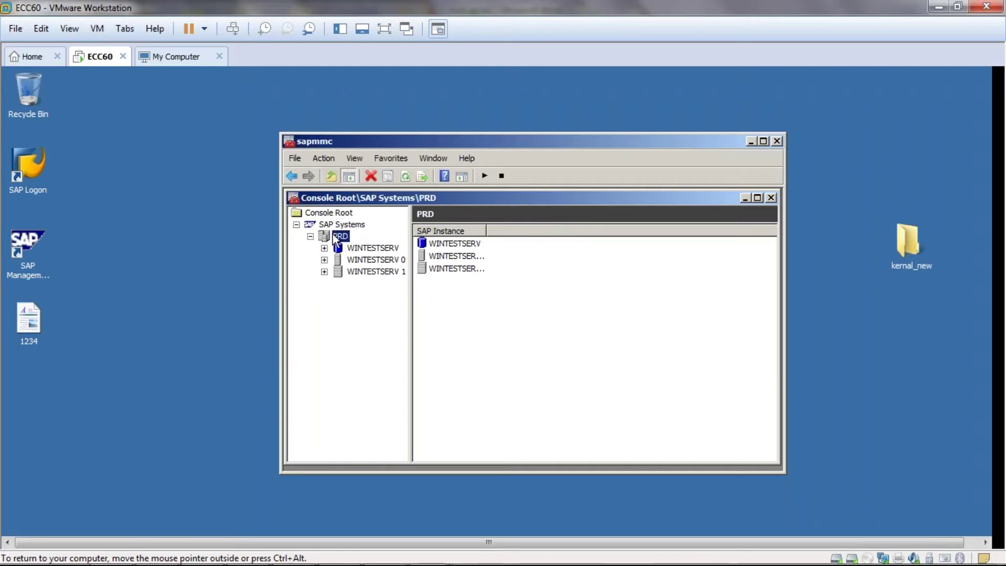
left_click(406, 175)
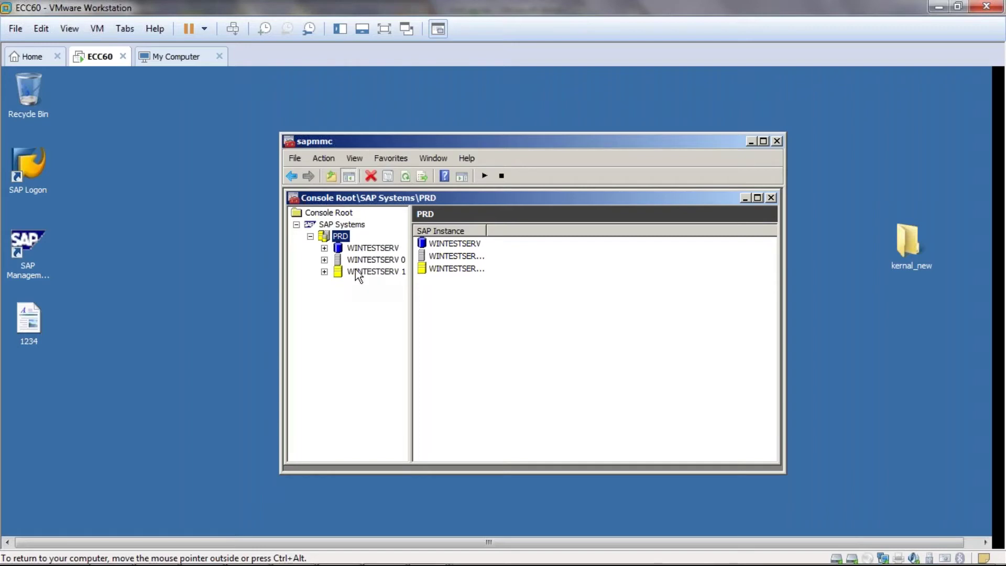
left_click(325, 260)
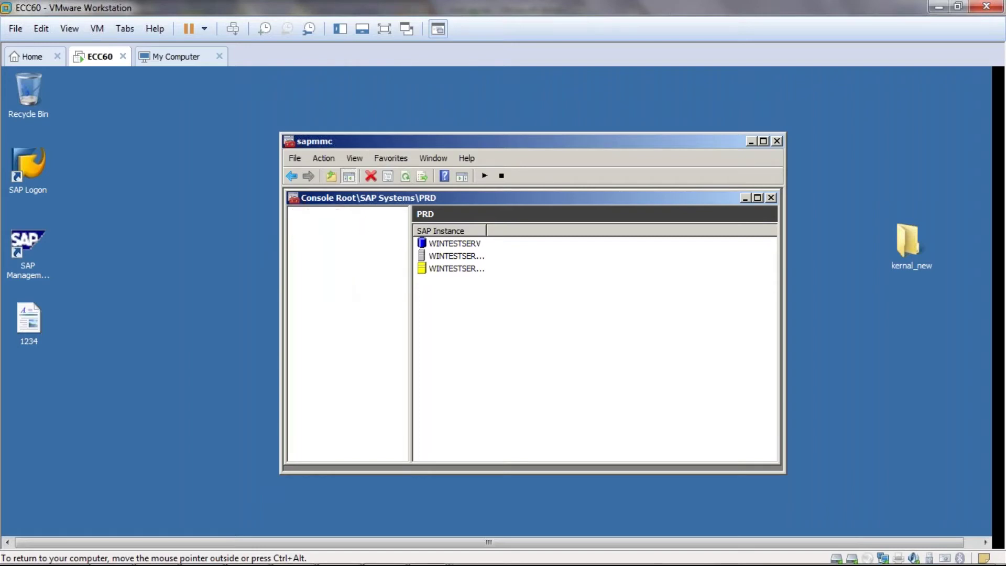
left_click(406, 176)
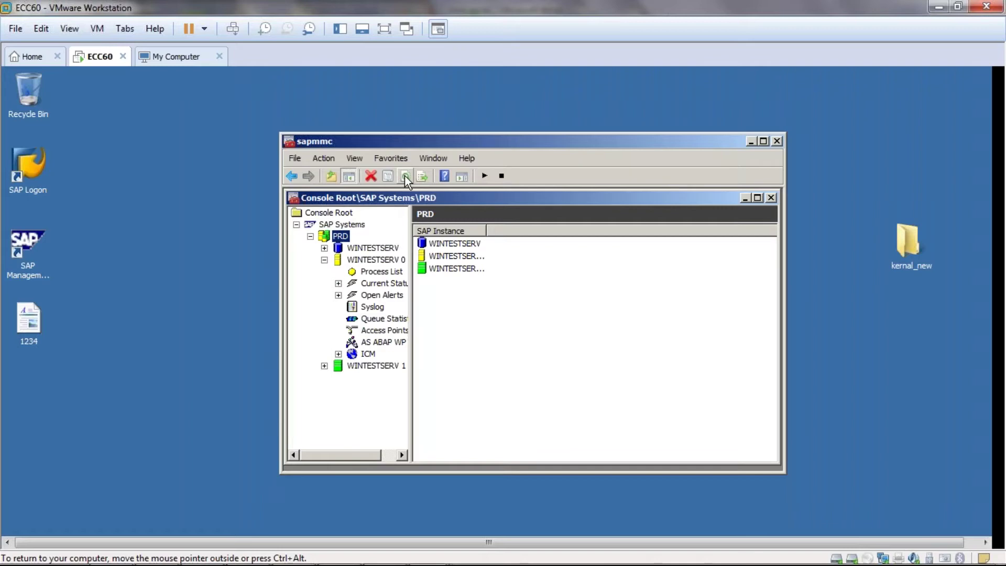
left_click(387, 271)
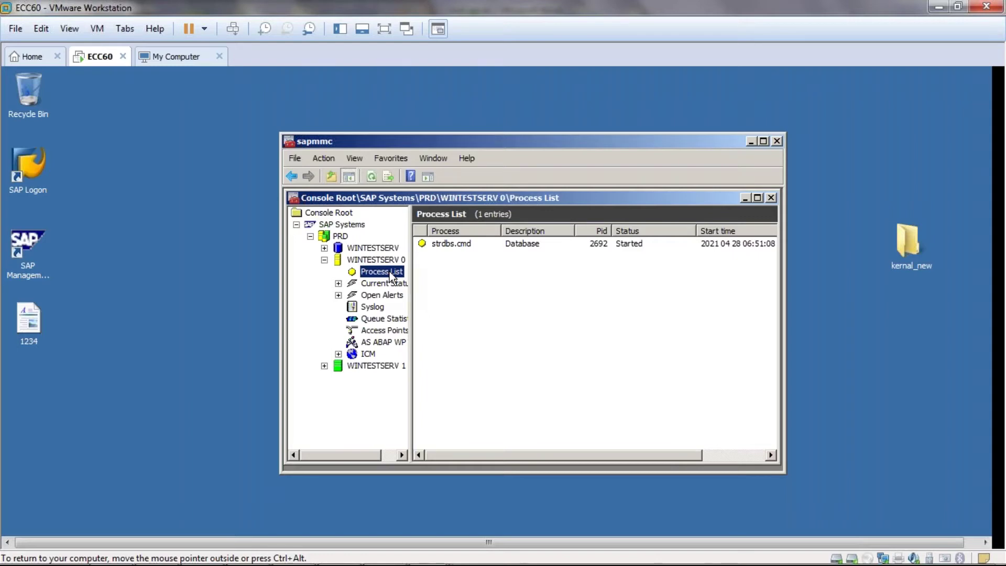
- Refresh the WINTESTSERV 0 process list five times during startup, then return to the Word notes
left_click(371, 177)
left_click(370, 180)
left_click(371, 174)
left_click(371, 176)
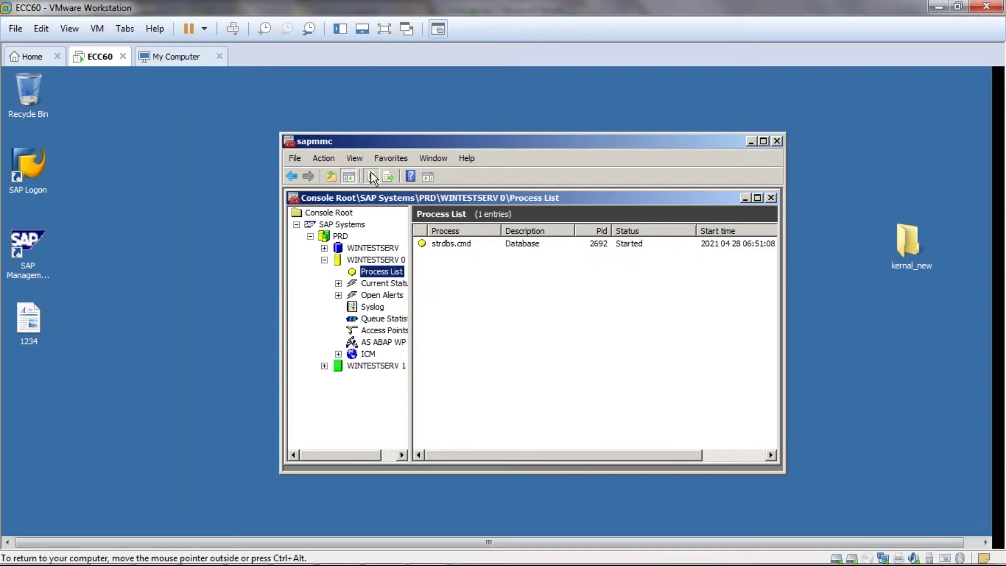
left_click(371, 176)
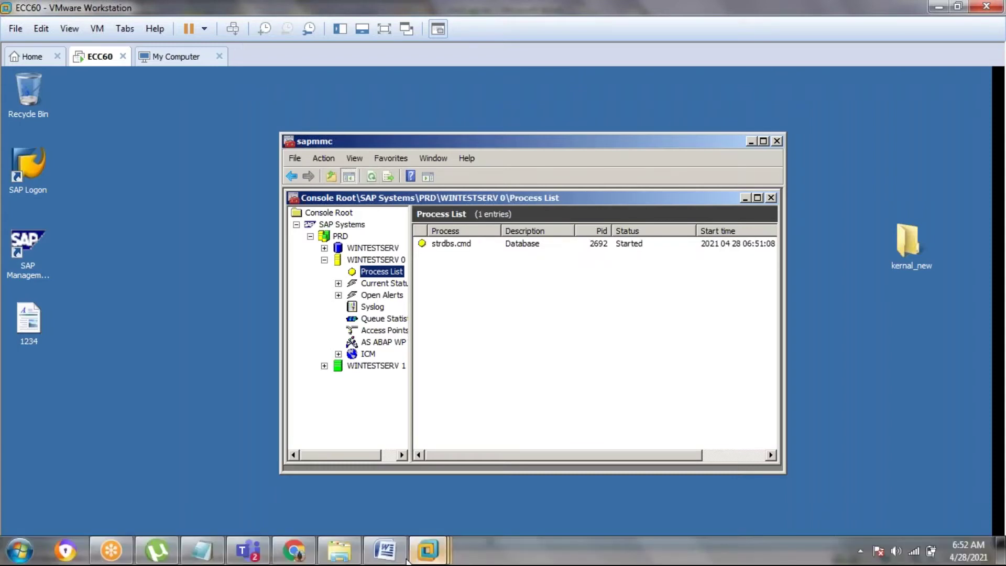
left_click(388, 553)
- Scroll the mail server notes down to the SM36 job section, then back up to the SAPconnect screenshots
scroll(315, 482, "down", 5)
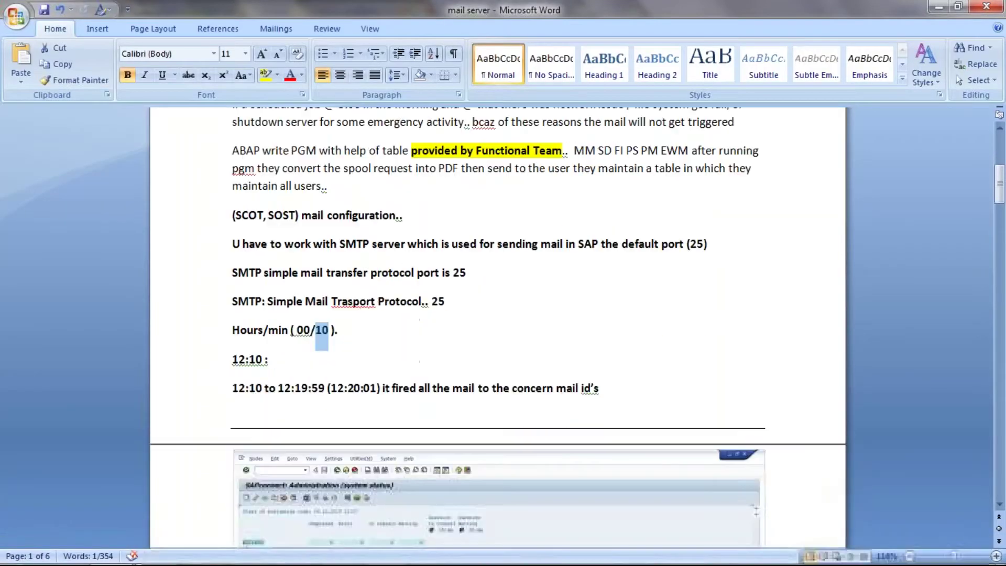
scroll(498, 324, "down", 4)
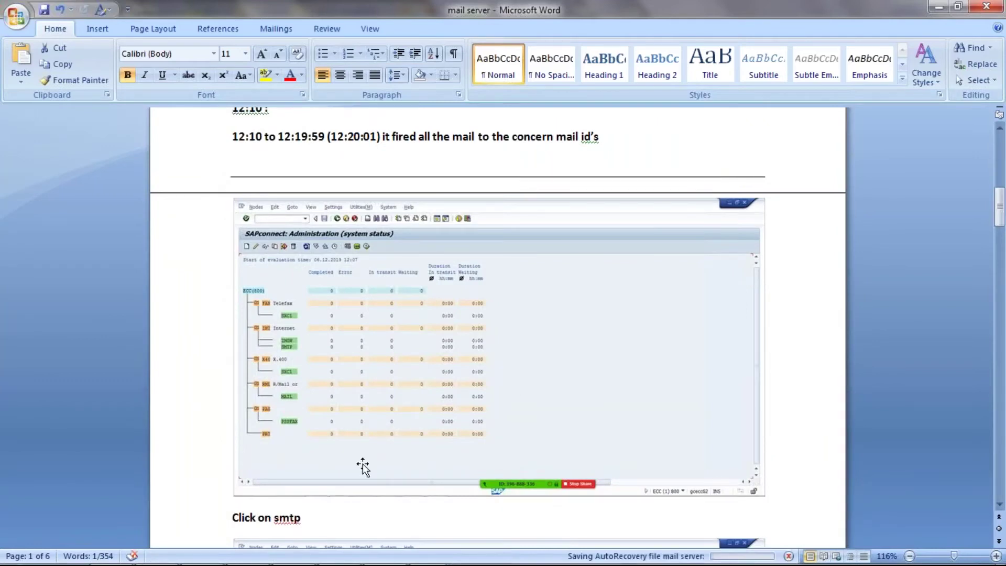
scroll(364, 464, "down", 7)
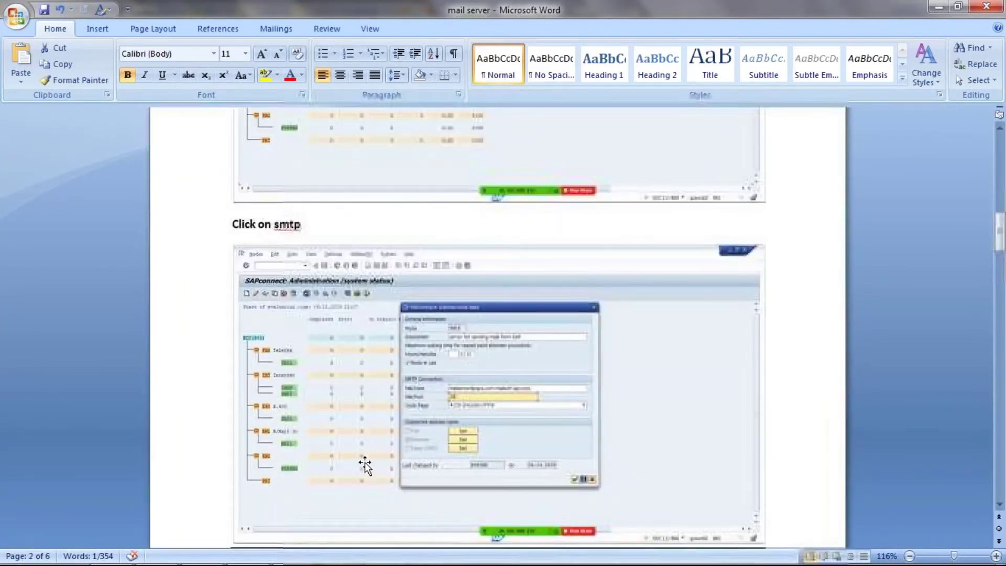
scroll(364, 465, "down", 12)
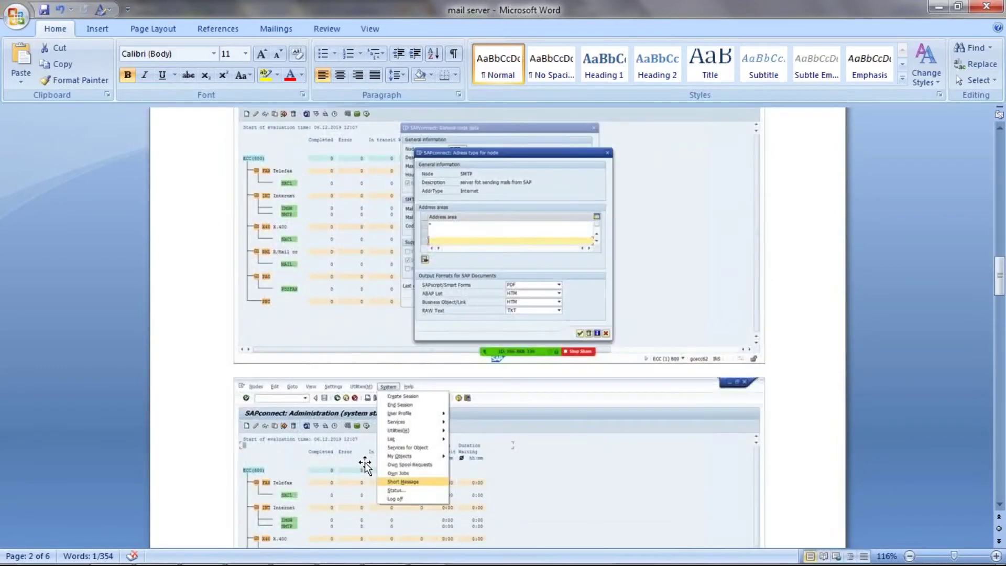
scroll(365, 465, "down", 20)
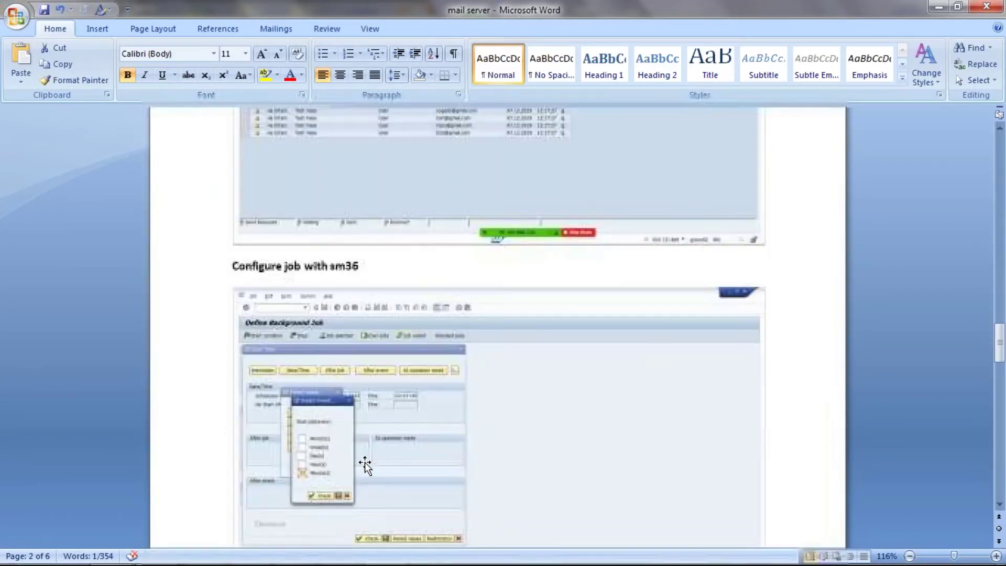
scroll(365, 465, "down", 3)
scroll(365, 465, "down", 4)
scroll(365, 465, "down", 7)
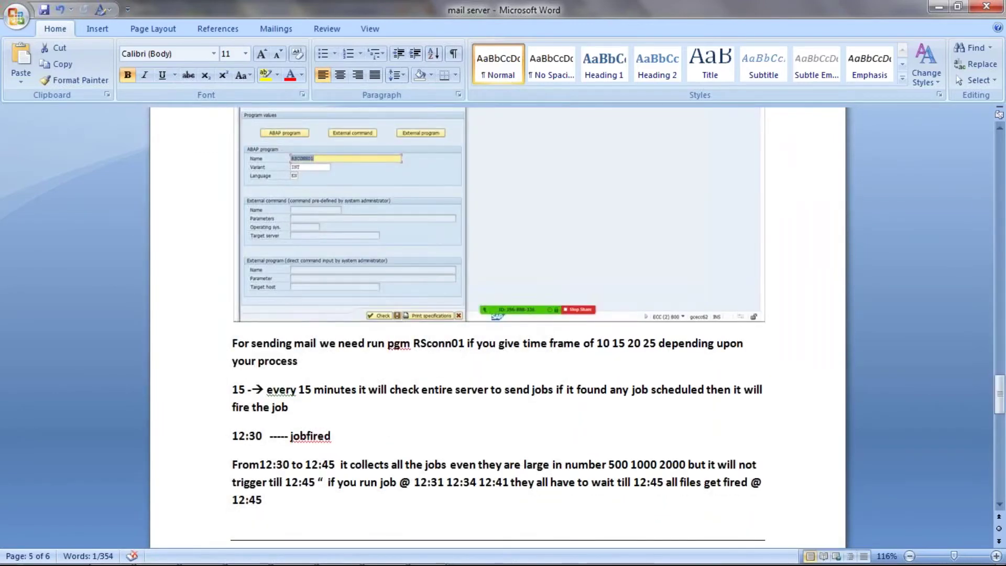
scroll(365, 464, "down", 7)
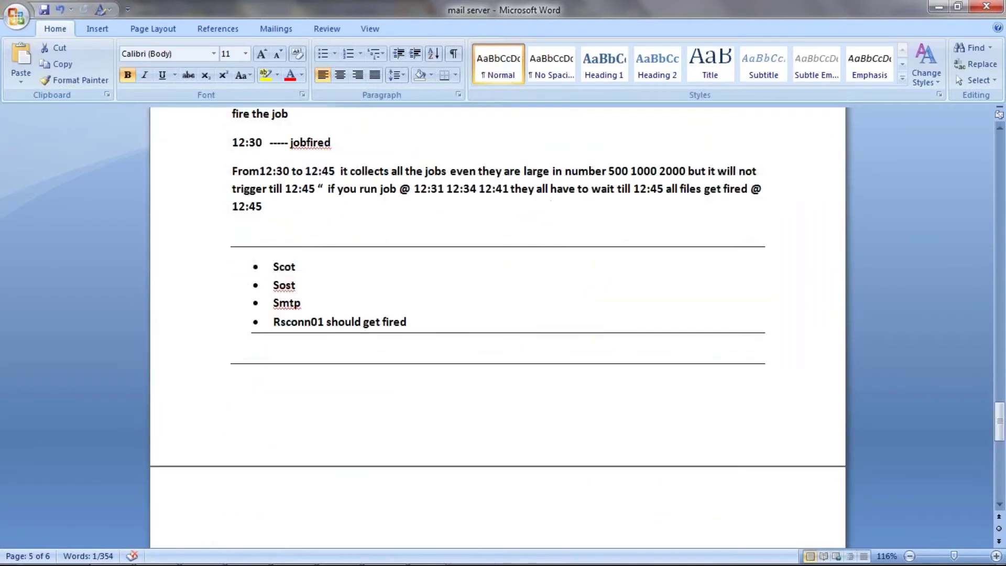
scroll(364, 465, "down", 3)
scroll(365, 465, "up", 18)
scroll(498, 328, "up", 20)
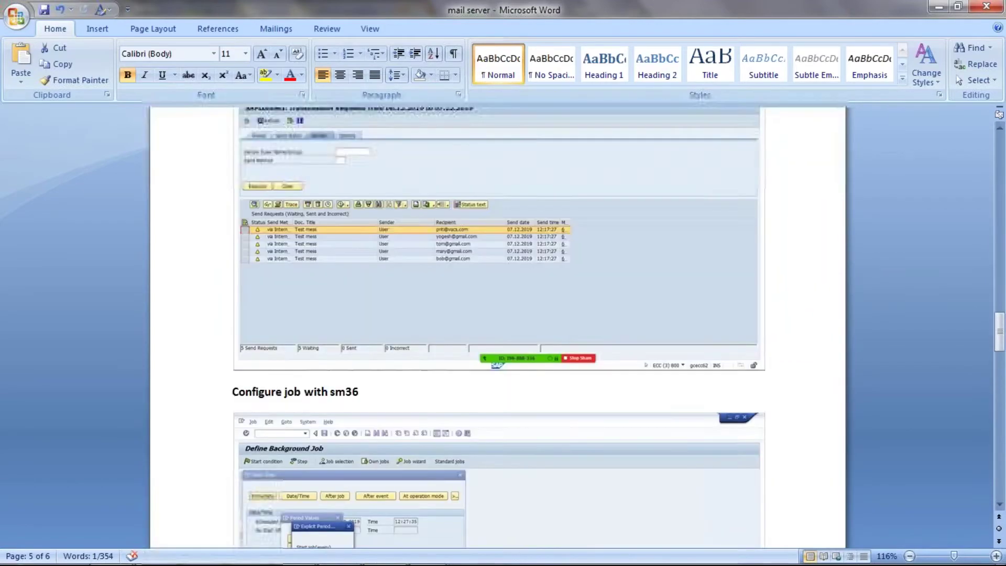
scroll(497, 318, "up", 20)
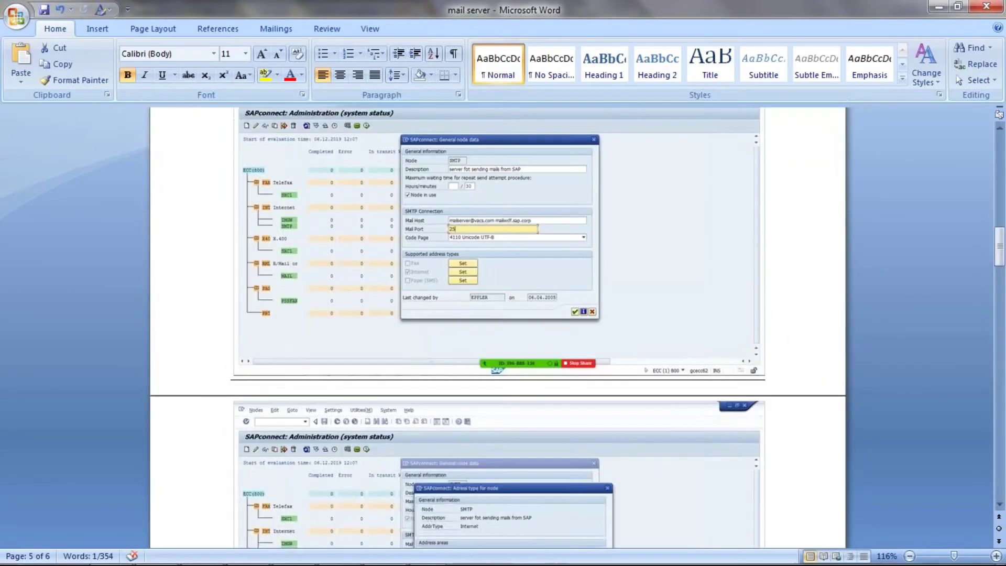
scroll(321, 335, "up", 6)
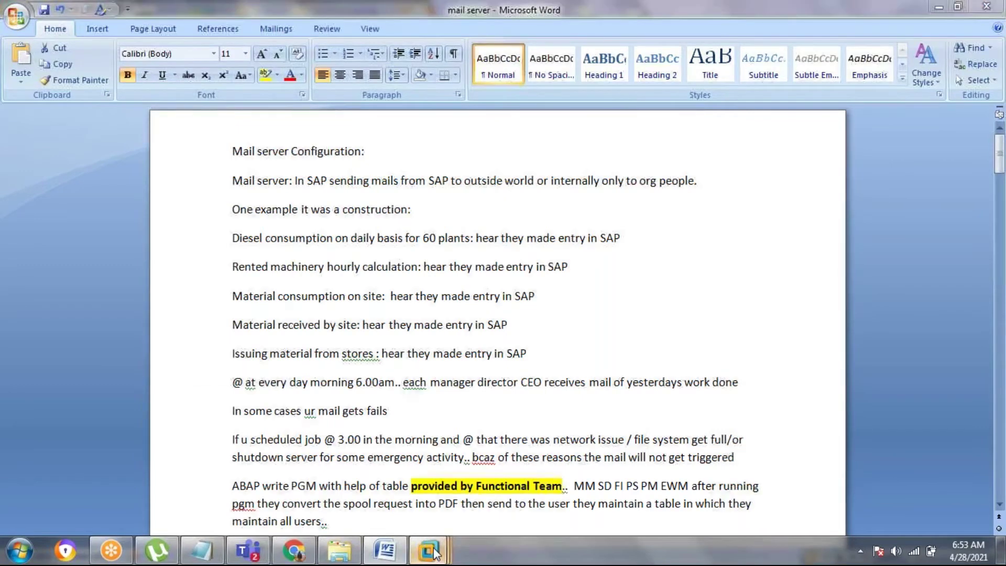
- Refresh sapmmc to confirm the dispatcher and IGS watchdog run, close it, and launch SAP Logon
mouse_move(428, 550)
left_click(270, 464)
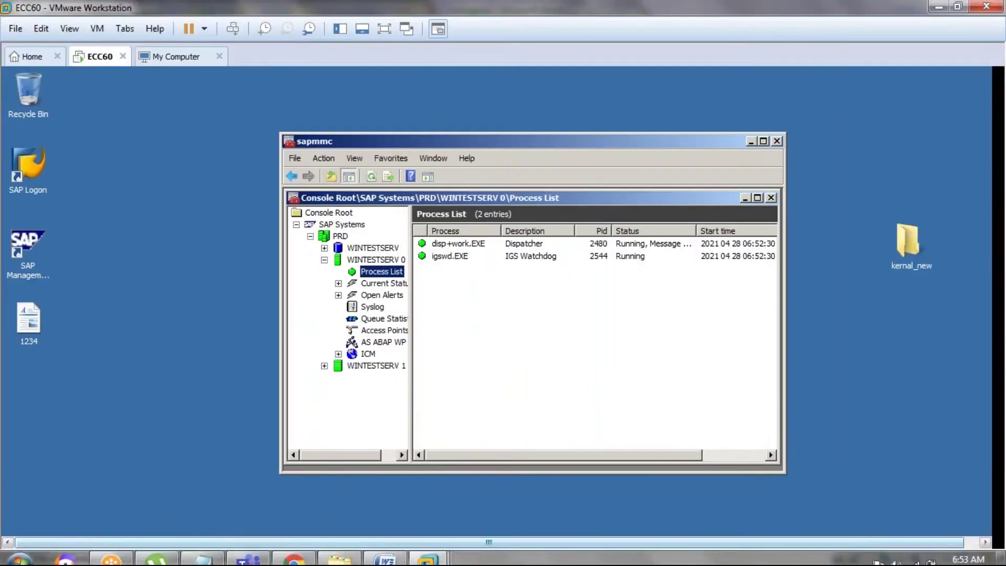
left_click(371, 175)
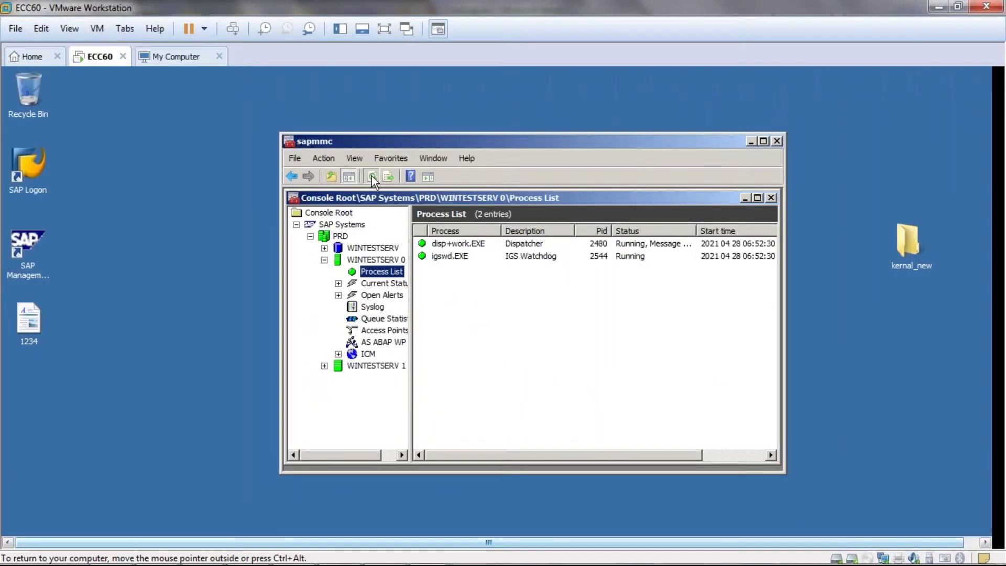
left_click(372, 175)
left_click(777, 141)
left_click(23, 163)
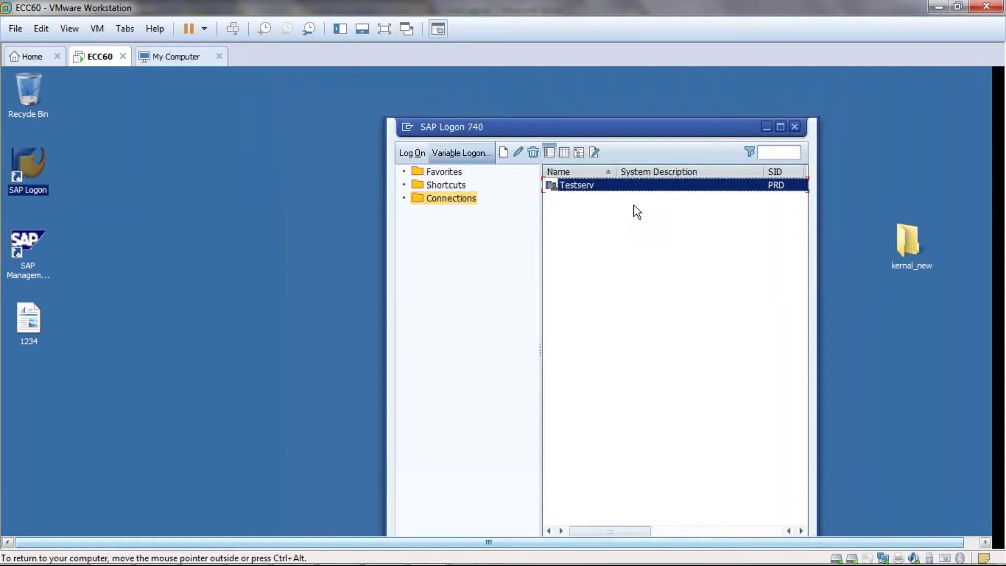
- Open a logon session to the Testserv system from SAP Logon
double_click(579, 186)
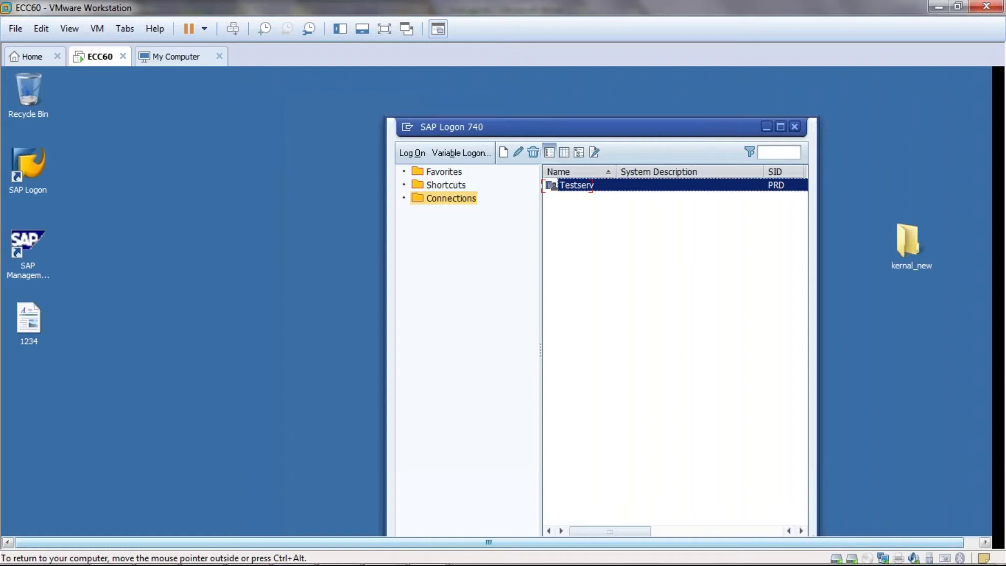
key("Return")
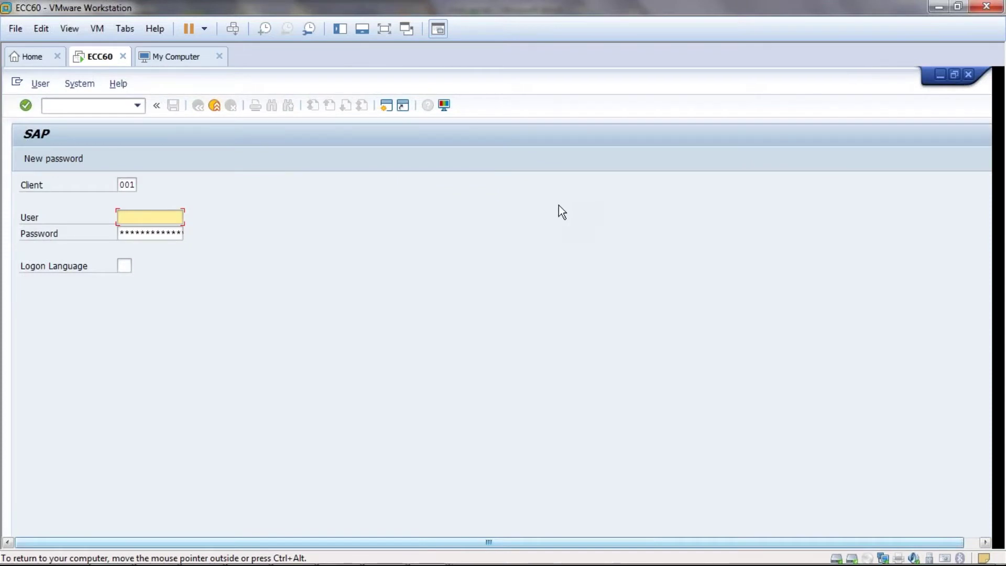
- Log on to client 001 with a previously used user name, retyping the password once
left_click(148, 217)
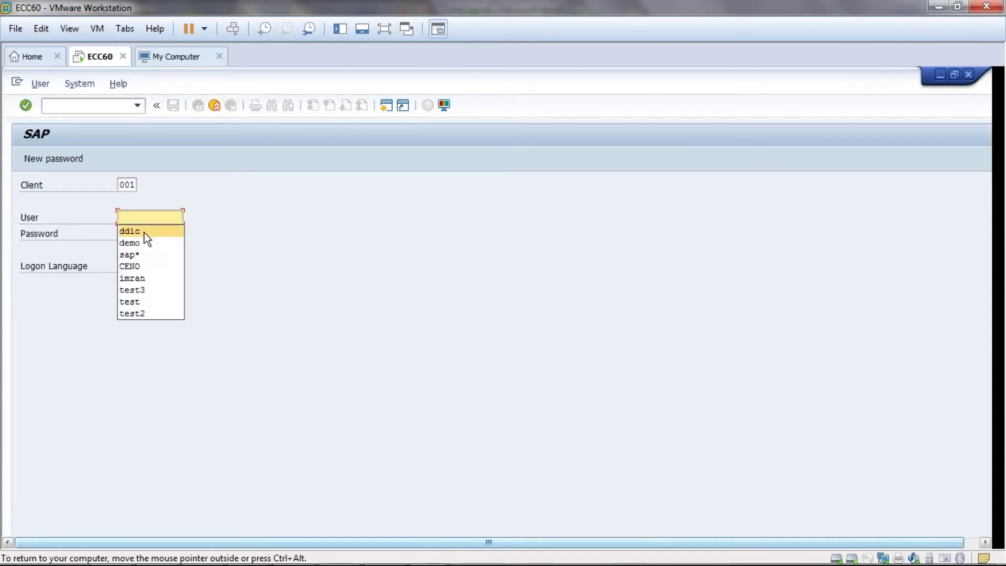
left_click(143, 243)
key("Tab")
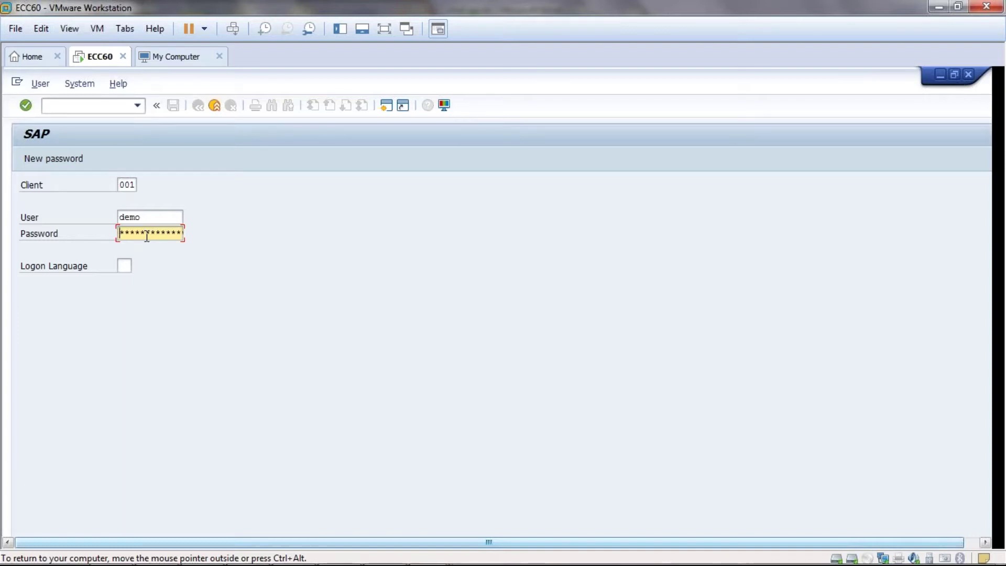
type("****")
key("Return")
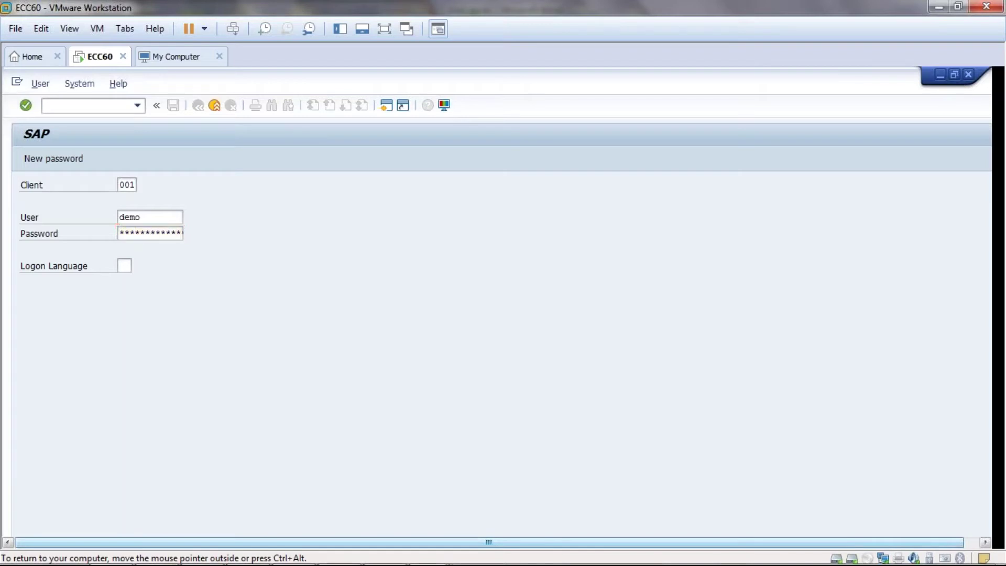
left_click(150, 233)
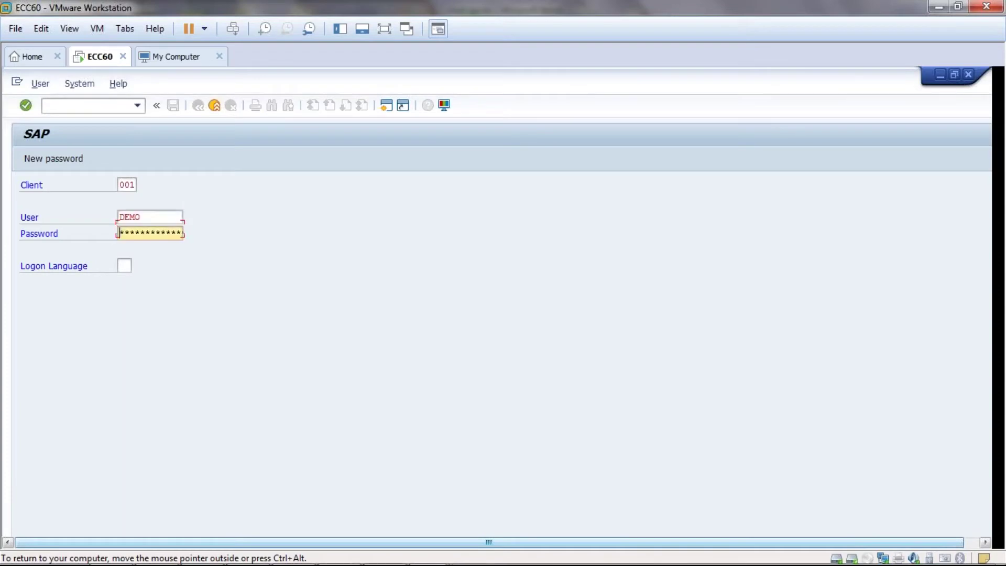
type("***********")
key("Return")
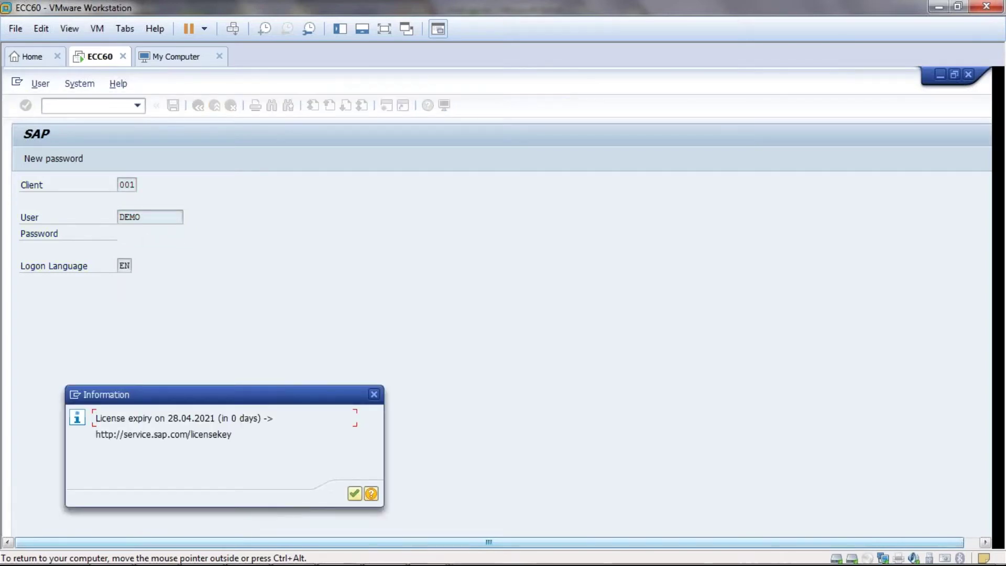
- Acknowledge the licence expiry notice for 28.04.2021 to reach SAP Easy Access
left_click(354, 493)
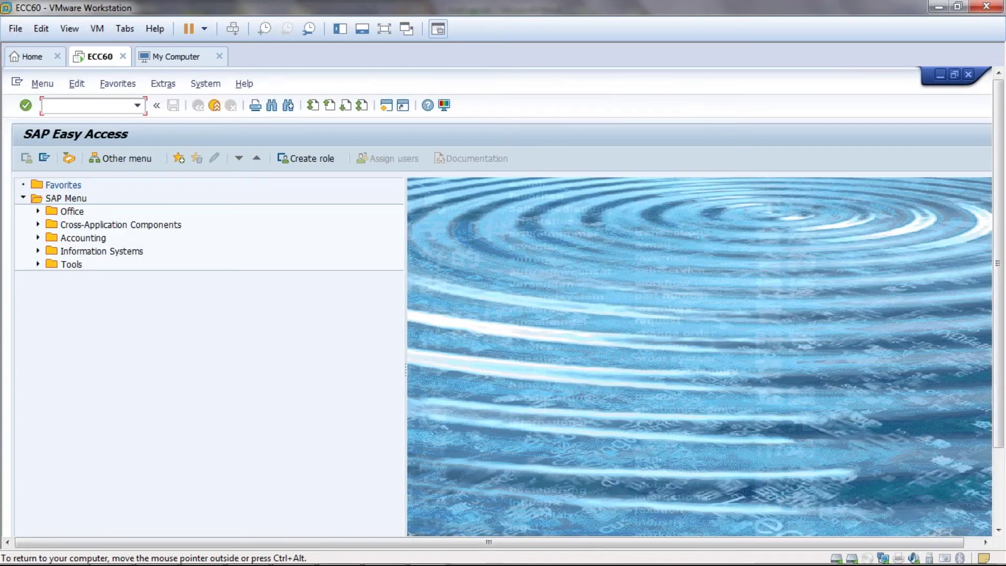
- Run transaction SCOT and expand the SMTP node to list its Fax and Internet entries
type("scot")
key("Return")
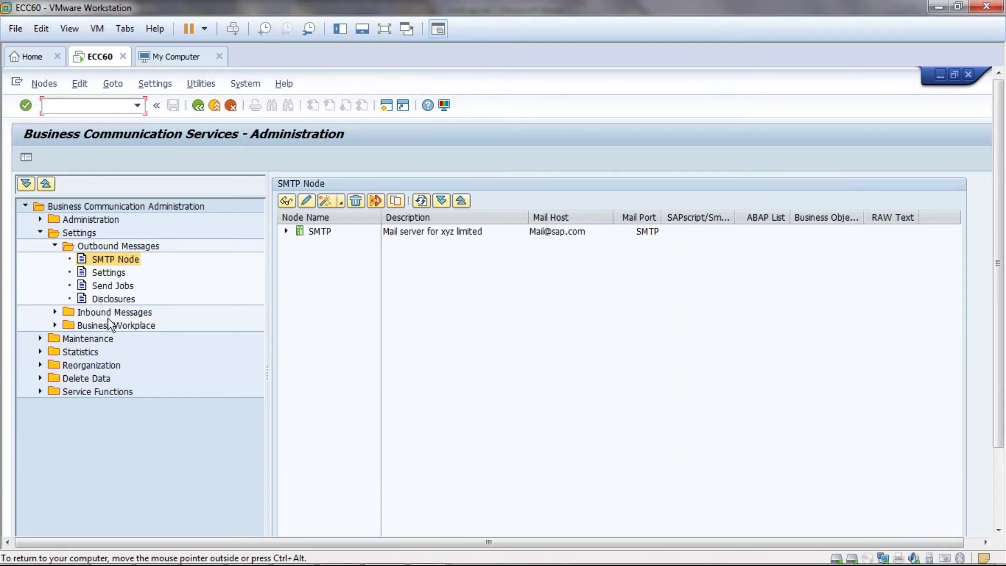
left_click(286, 231)
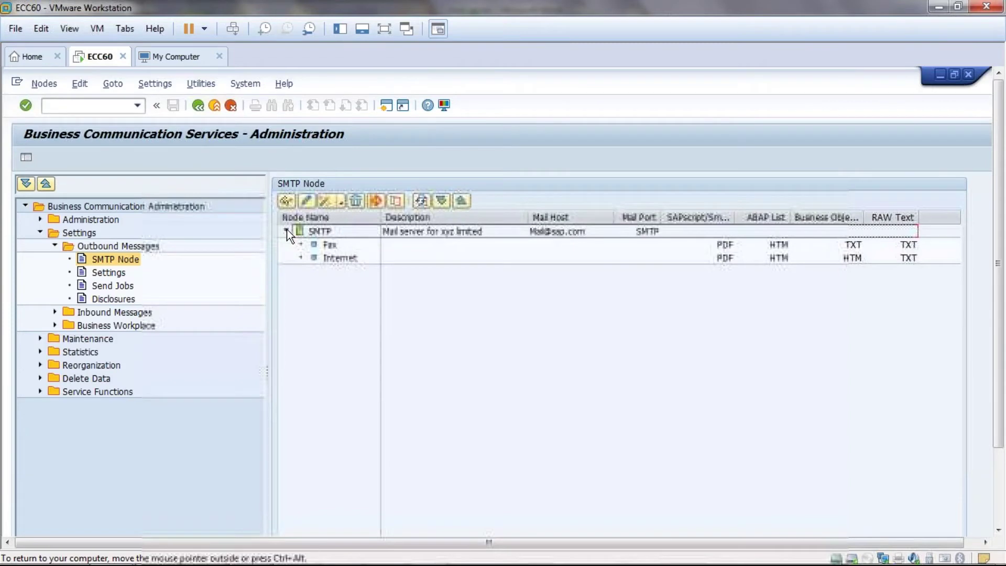
- Open the SMTP node's general data and cancel the Delete node(s) prompt
double_click(317, 230)
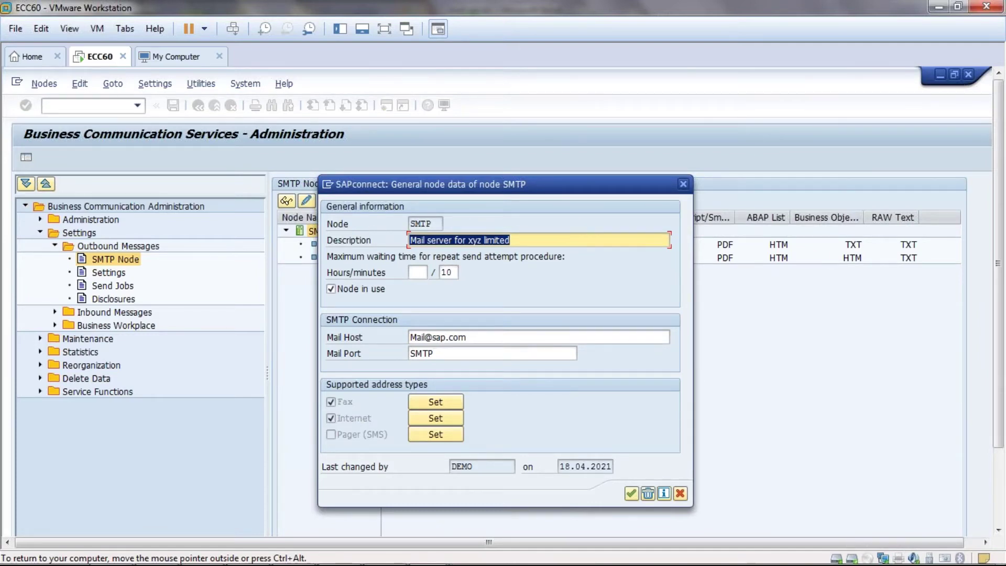
left_click(649, 494)
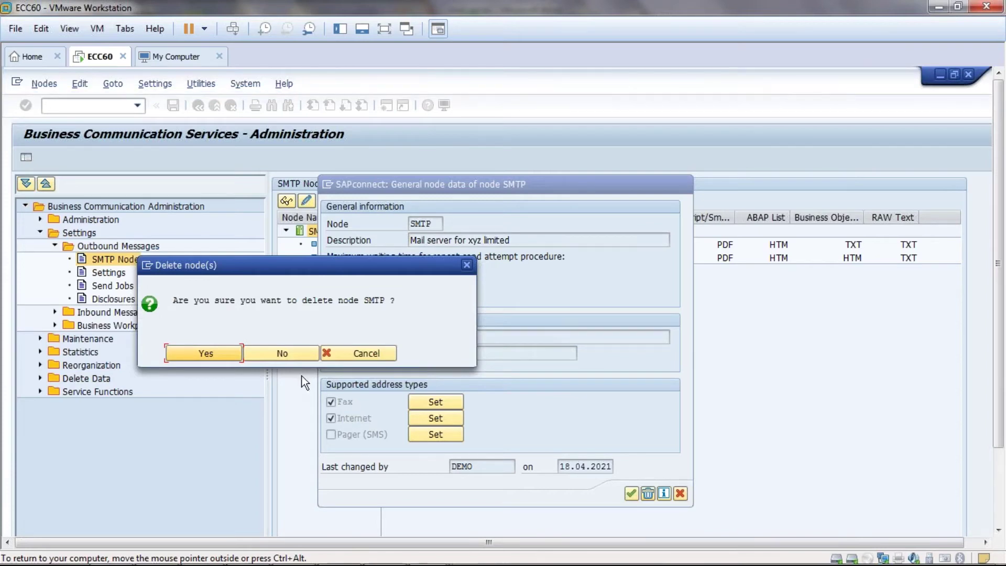
left_click(344, 355)
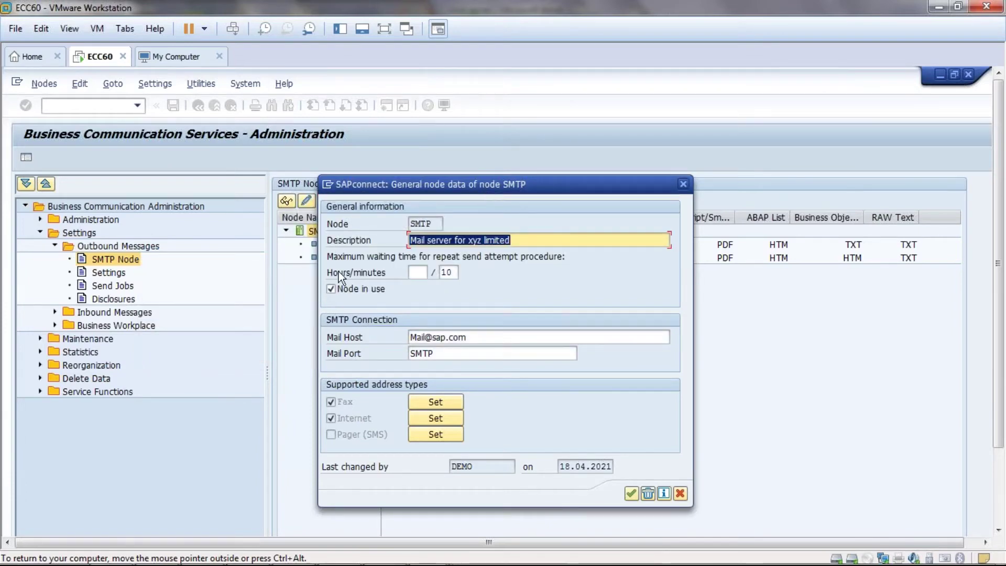
- Reposition the node dialog and overwrite the repeat-send wait time minutes field
left_click_drag(602, 187, 820, 234)
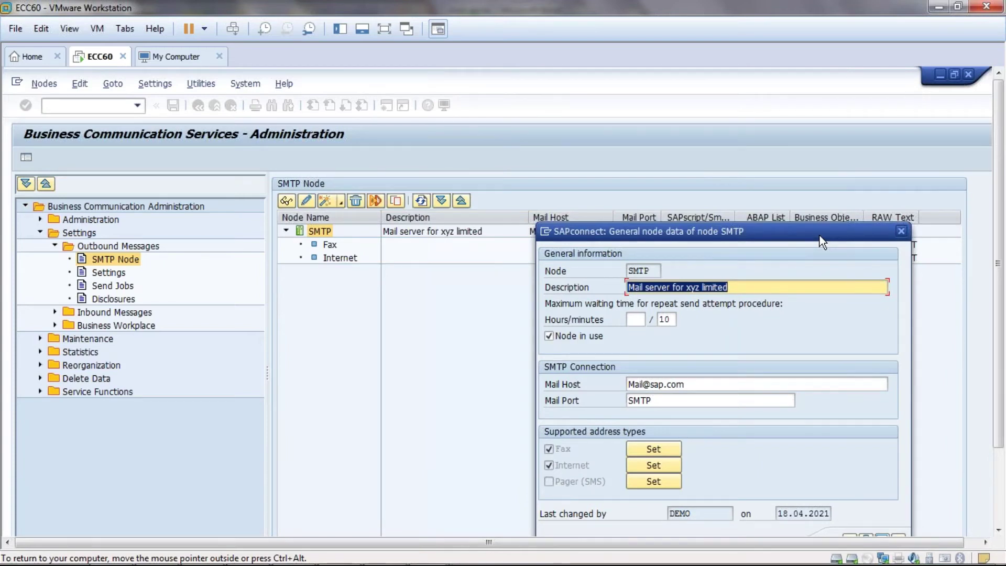
left_click_drag(820, 235, 690, 176)
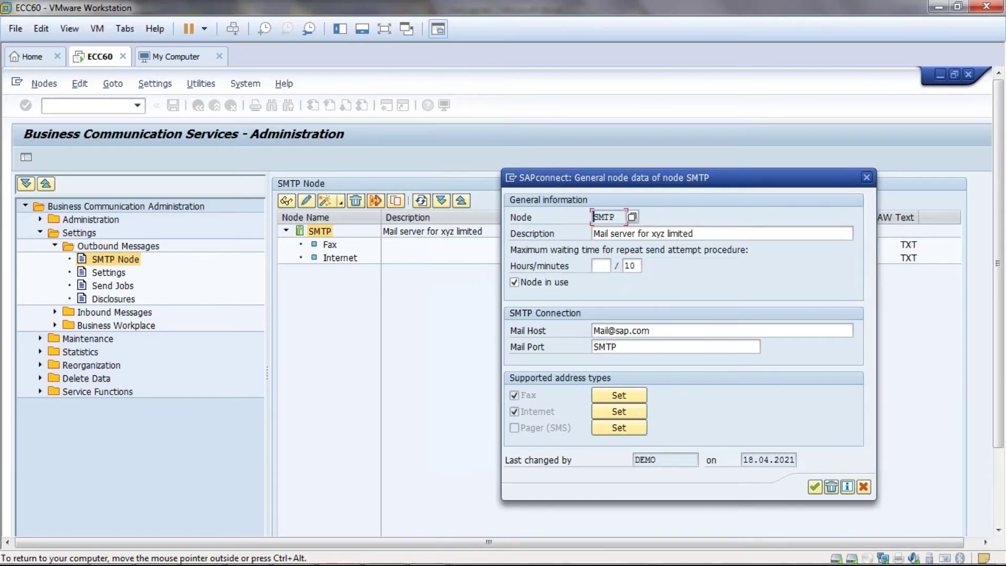
left_click(689, 234)
left_click_drag(689, 233, 579, 231)
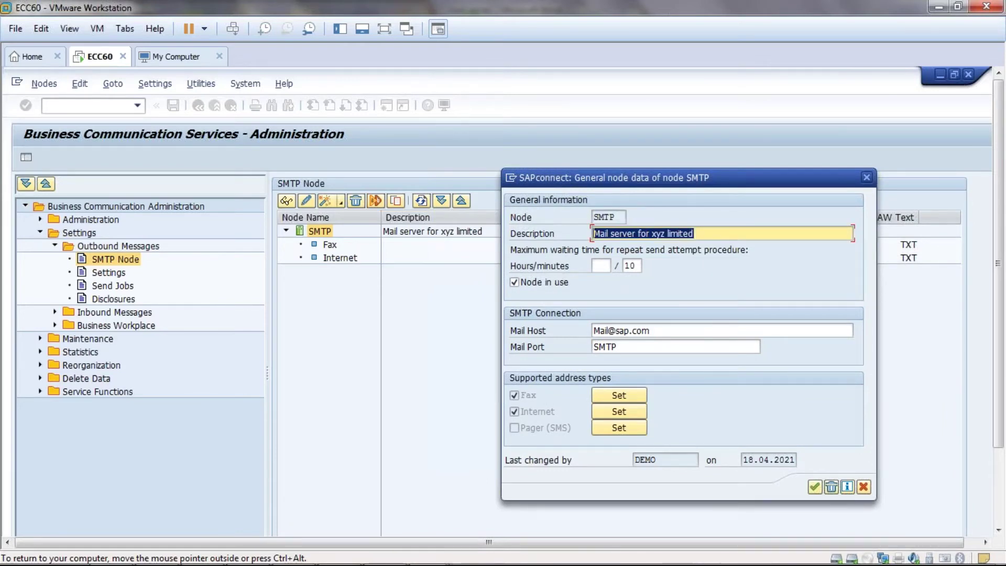
left_click(578, 229)
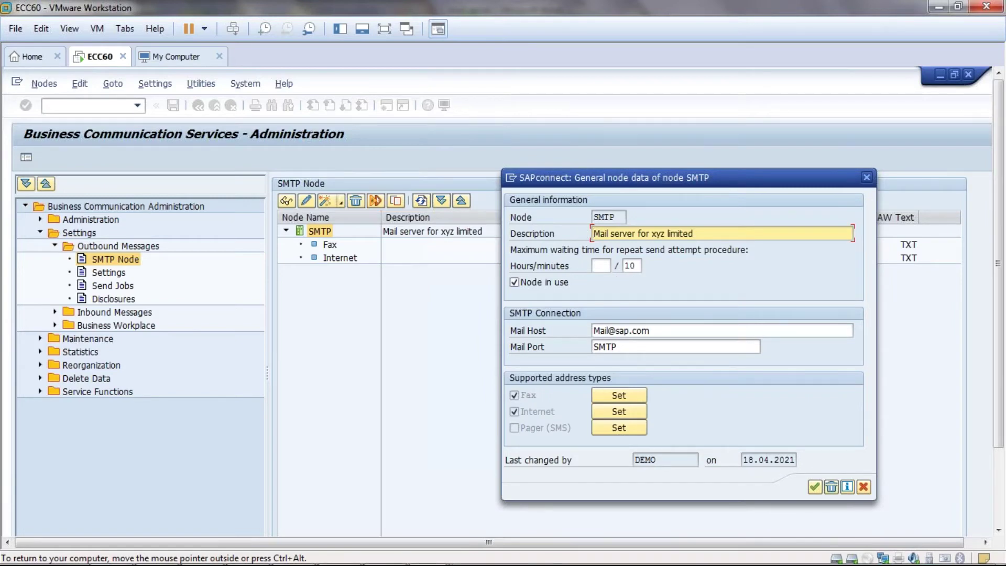
double_click(629, 266)
type("10")
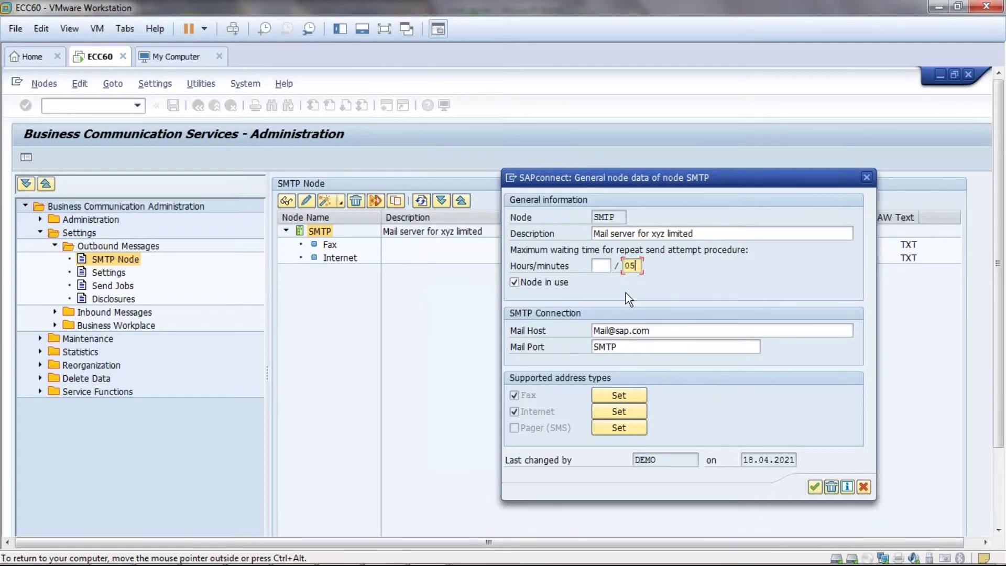
- Review the node's mail host address, then move focus to the Fax address type
left_click_drag(653, 331, 576, 331)
left_click(575, 331)
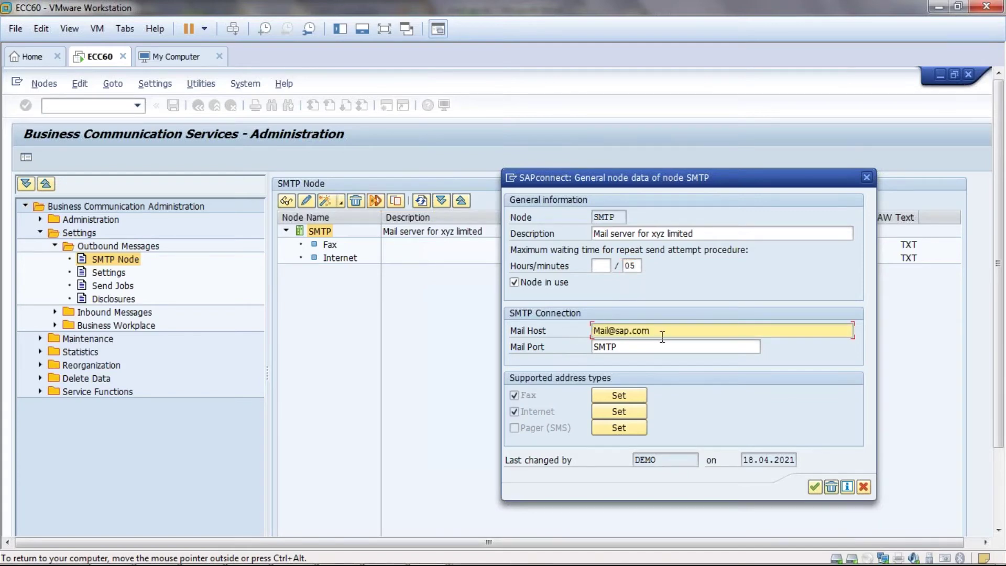
left_click_drag(659, 330, 575, 333)
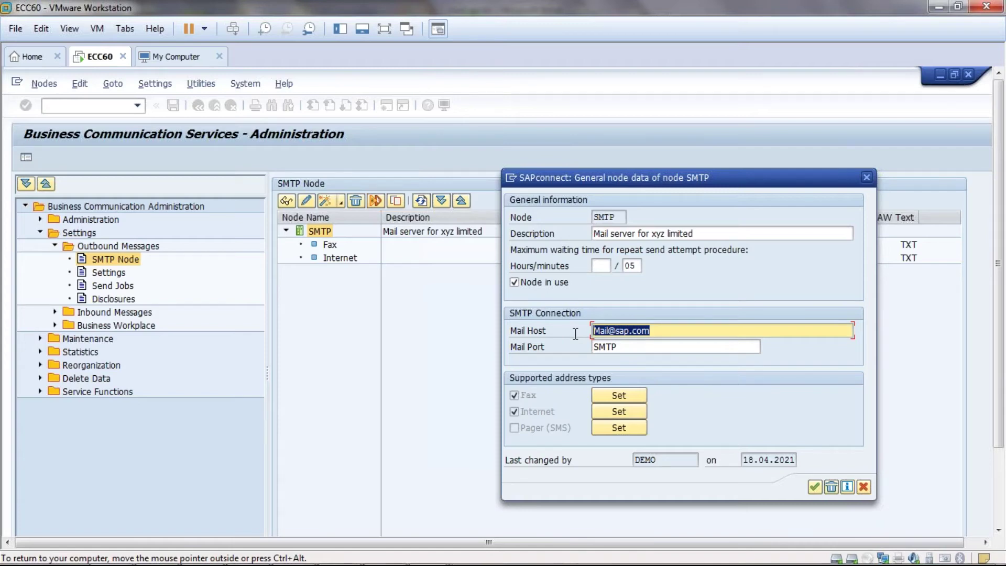
key("Home")
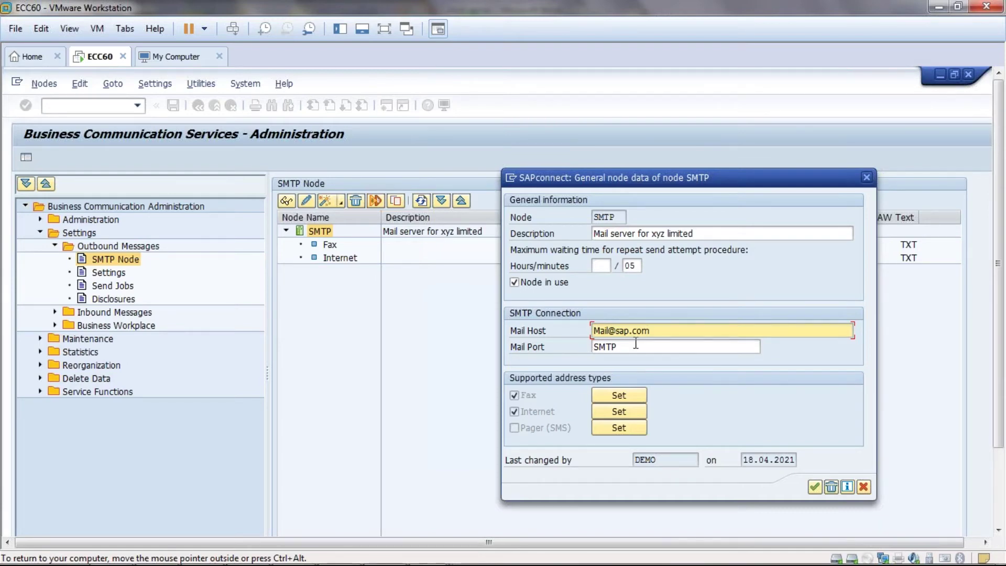
left_click(654, 331)
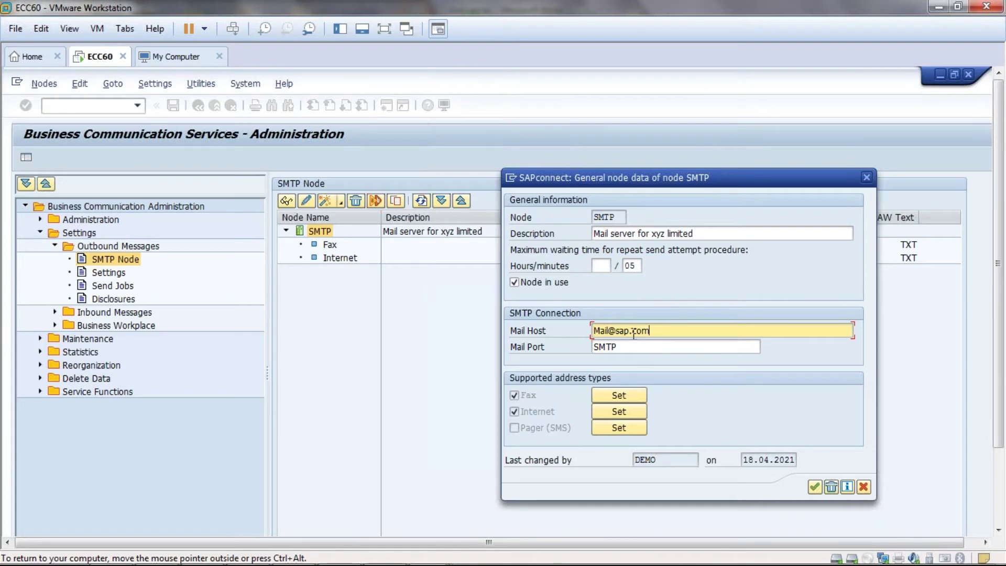
left_click(591, 330)
mouse_move(875, 548)
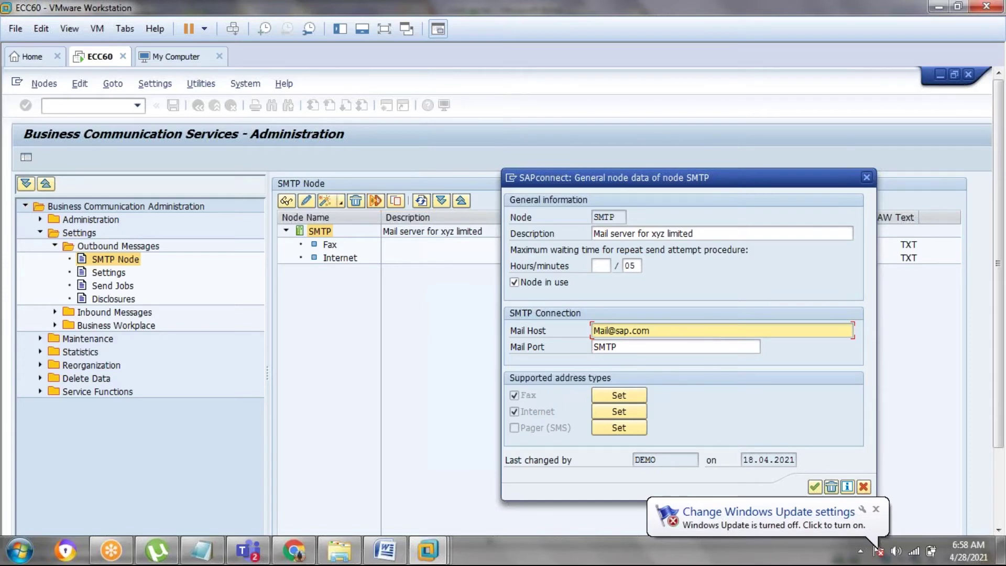
key("ctrl+shift+Left")
key("ctrl+shift+Left")
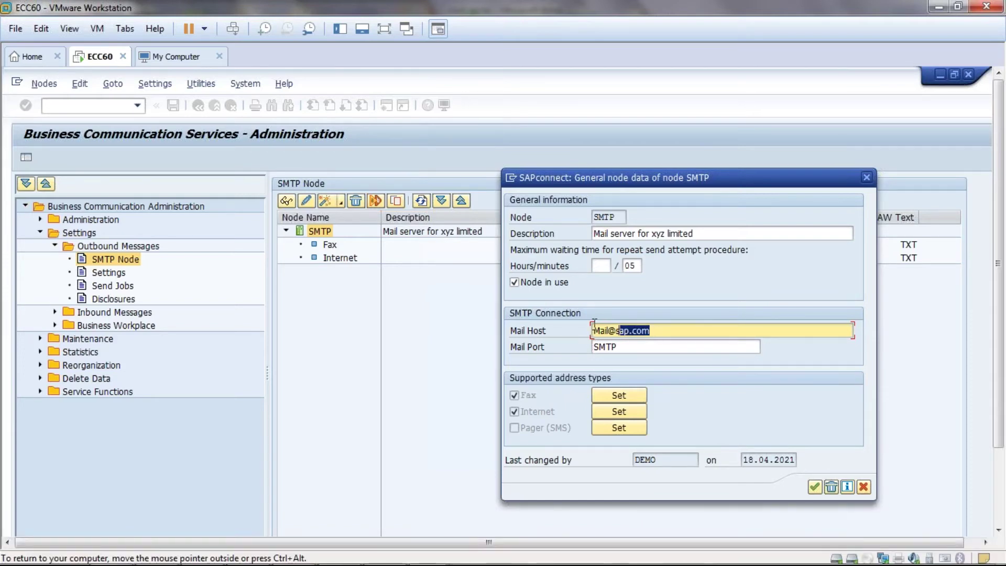
key("Right")
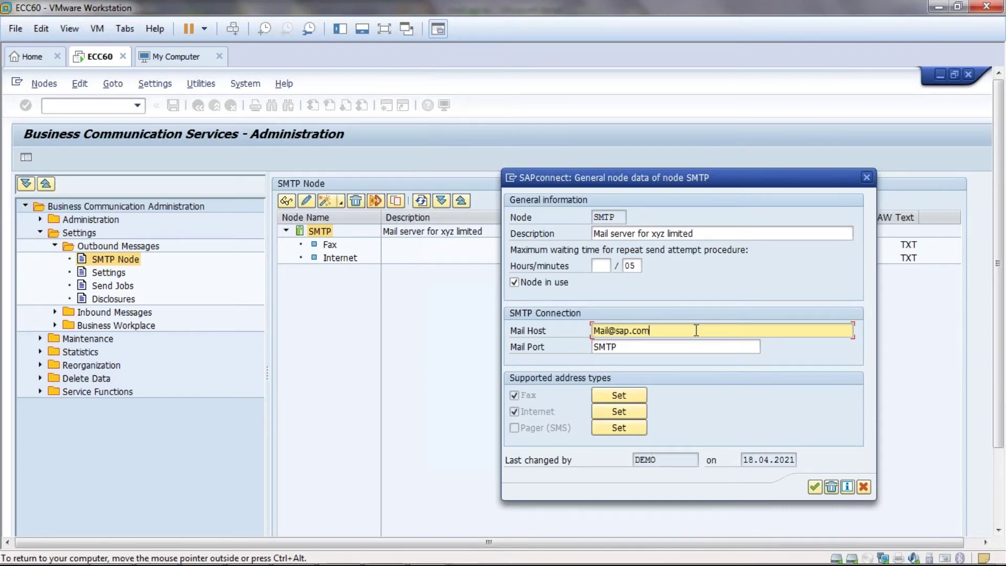
left_click_drag(649, 330, 579, 330)
left_click(579, 331)
left_click_drag(650, 330, 597, 330)
left_click(649, 330)
left_click_drag(664, 330, 562, 326)
left_click(646, 330)
left_click_drag(654, 330, 593, 330)
left_click(593, 330)
left_click_drag(662, 330, 567, 331)
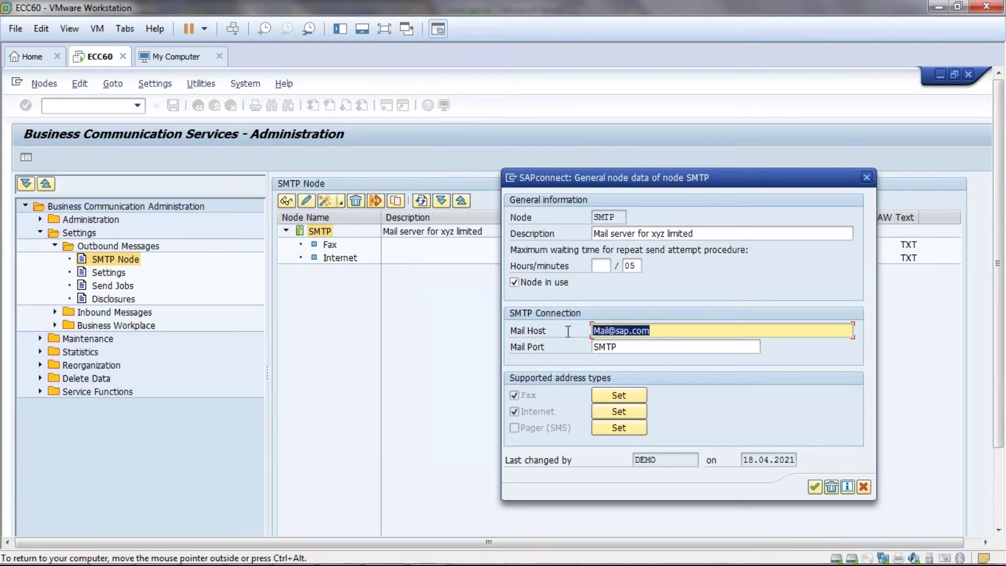
left_click_drag(680, 330, 563, 329)
left_click(591, 331)
left_click_drag(671, 326, 592, 330)
left_click(592, 330)
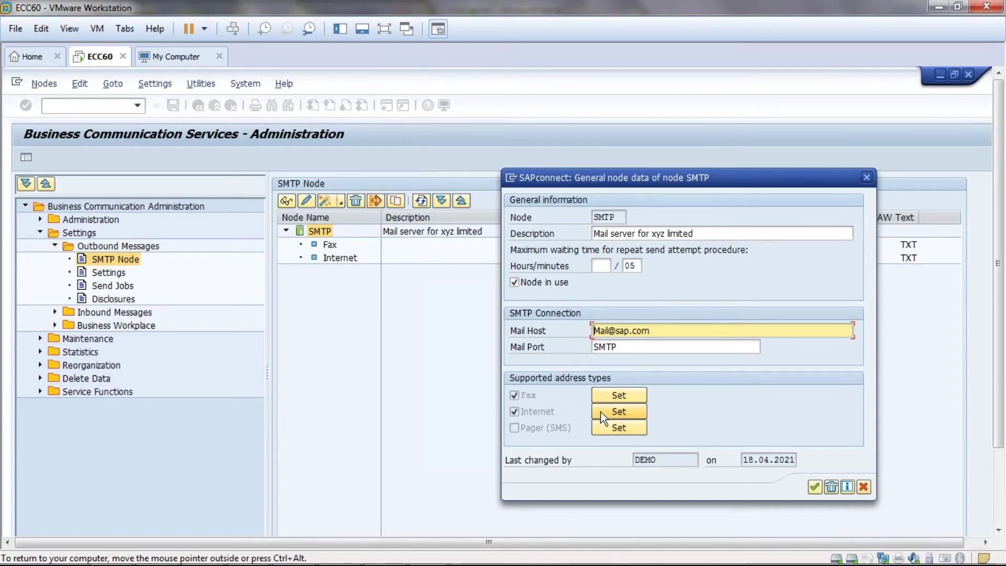
left_click(516, 396)
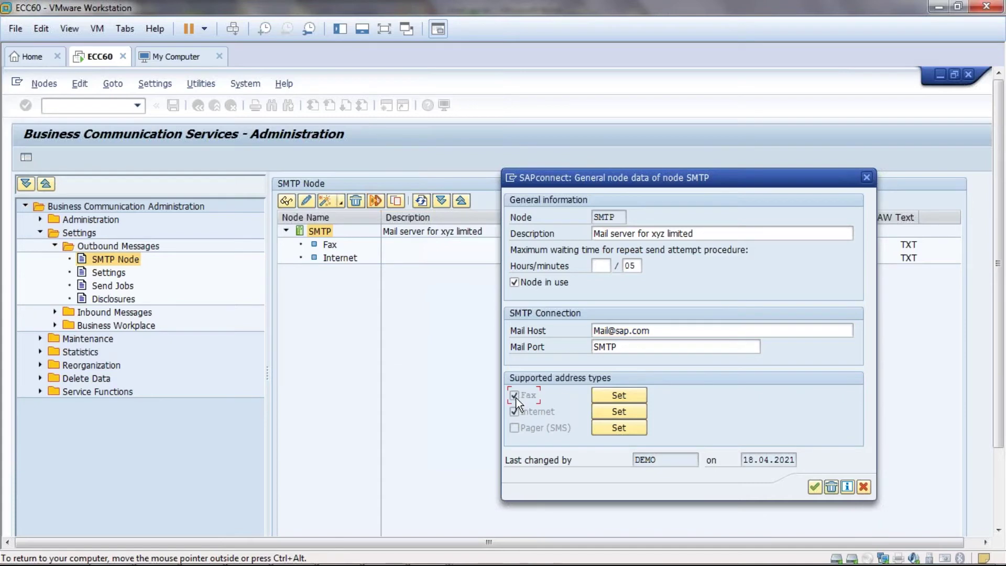
- Open the Internet address type settings and enter two e-mail addresses as address areas
left_click(619, 413)
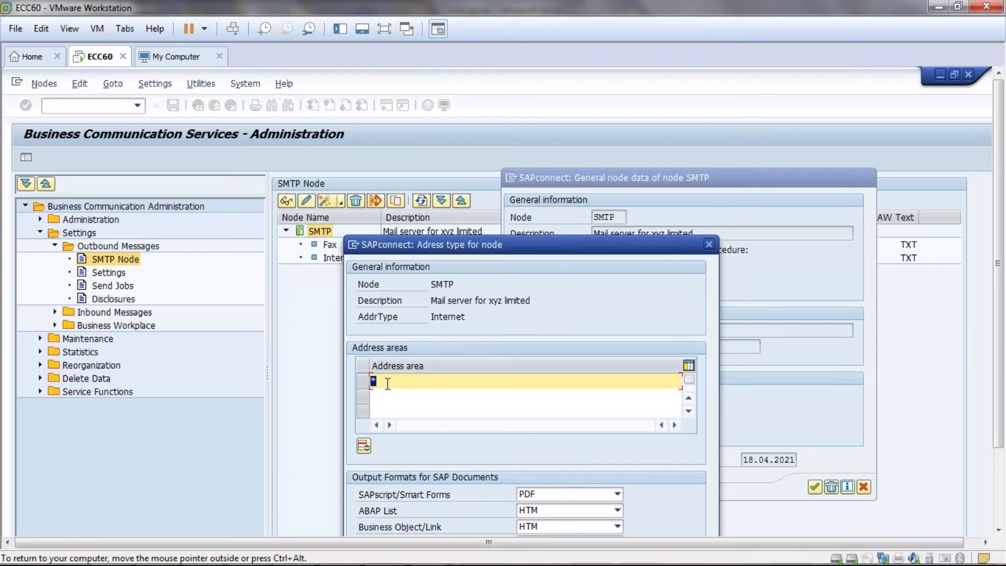
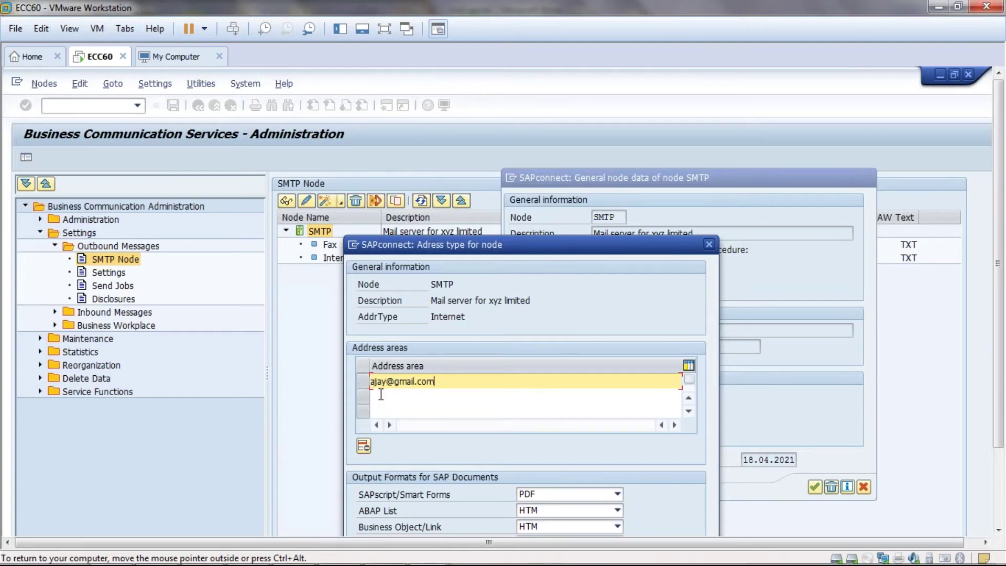
left_click(381, 394)
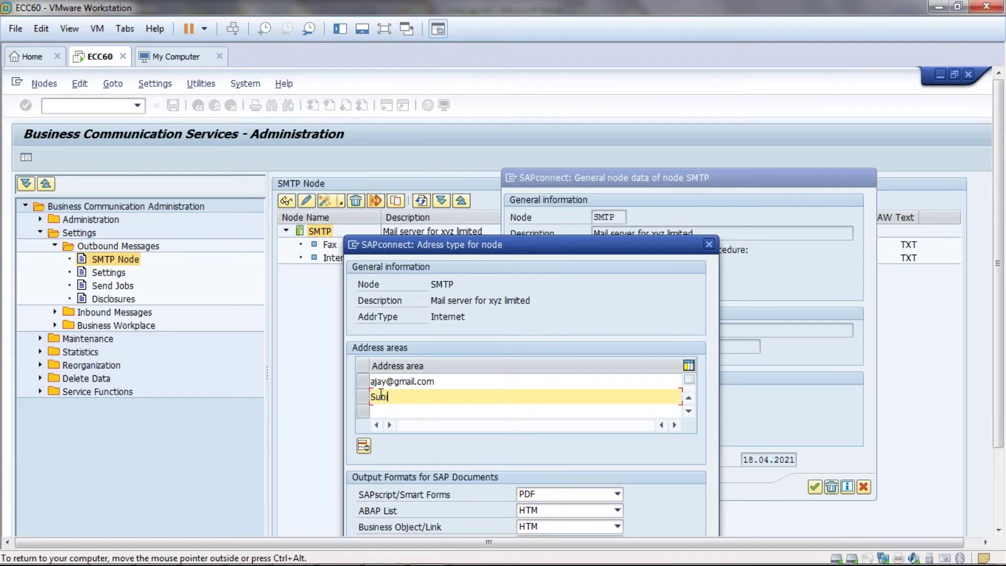
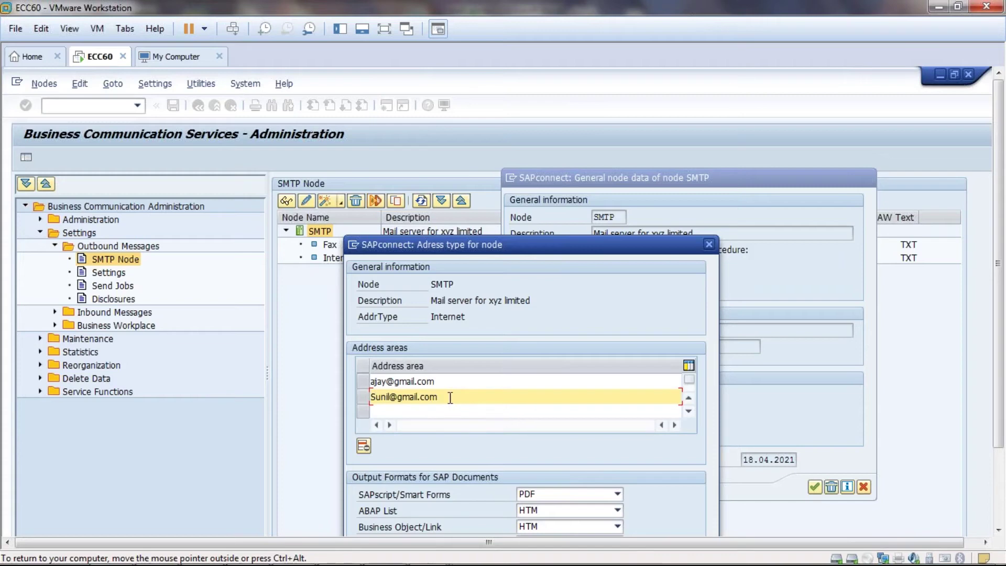
- Replace the e-mail entries with the * wildcard, leaving only * as address area
left_click_drag(440, 398, 361, 397)
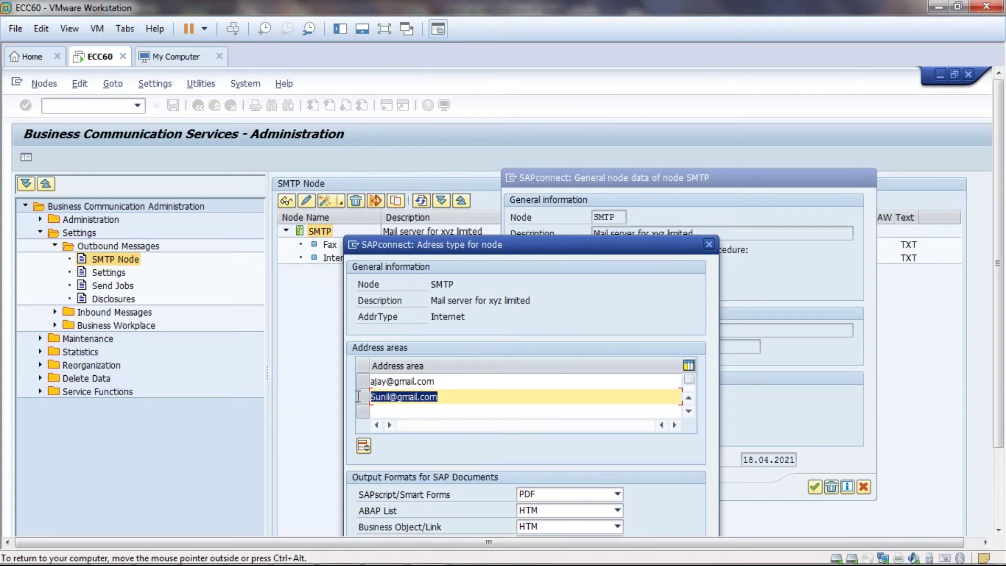
left_click(370, 397)
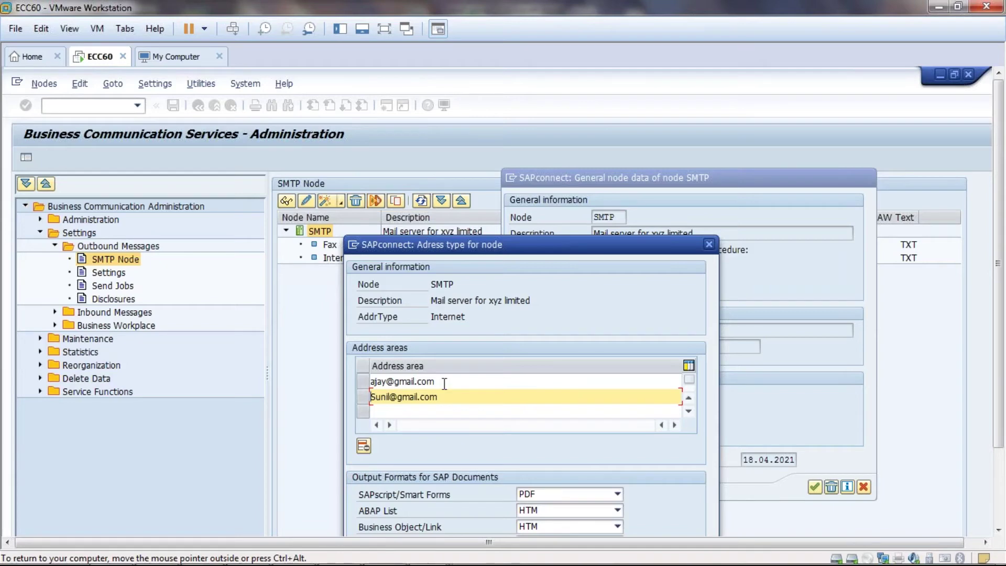
left_click_drag(449, 382, 370, 381)
left_click(370, 382)
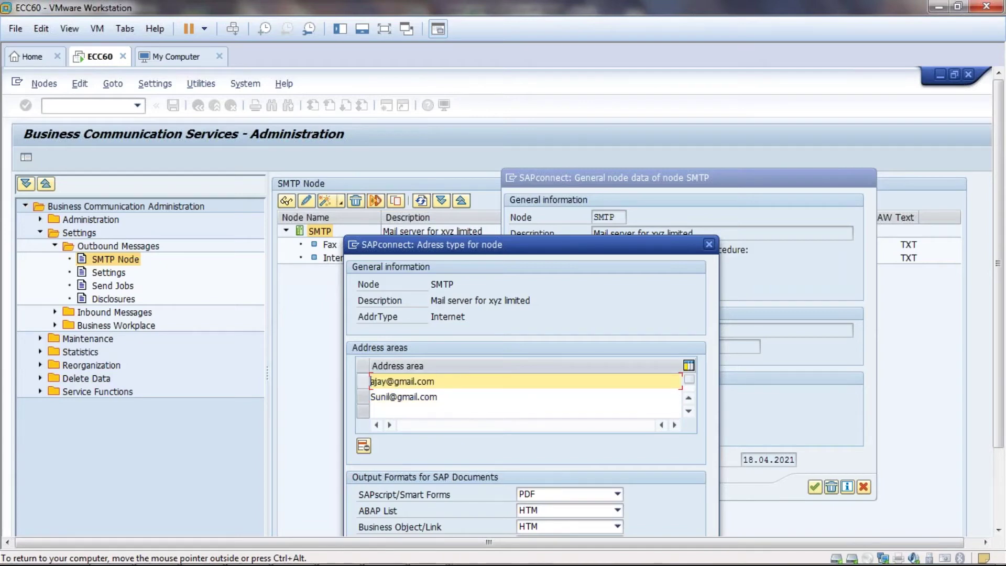
type("*")
left_click_drag(472, 382, 379, 386)
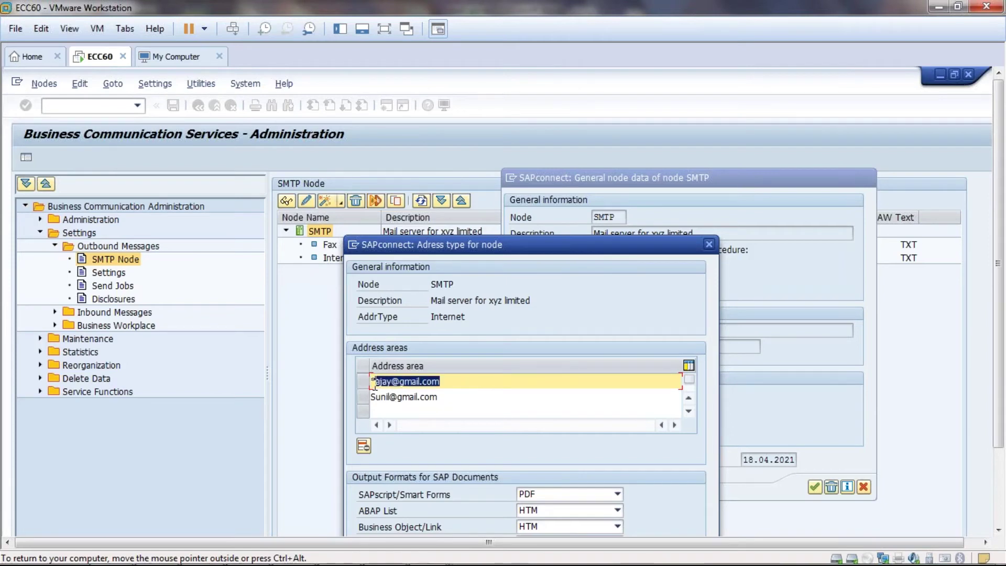
left_click(379, 387)
key("BackSpace")
key("Delete")
key("Delete")
key("Delete")
key("Delete")
key("Delete")
key("Delete")
key("Delete")
key("Delete")
key("Delete")
key("Delete")
key("Delete")
key("Delete")
key("Delete")
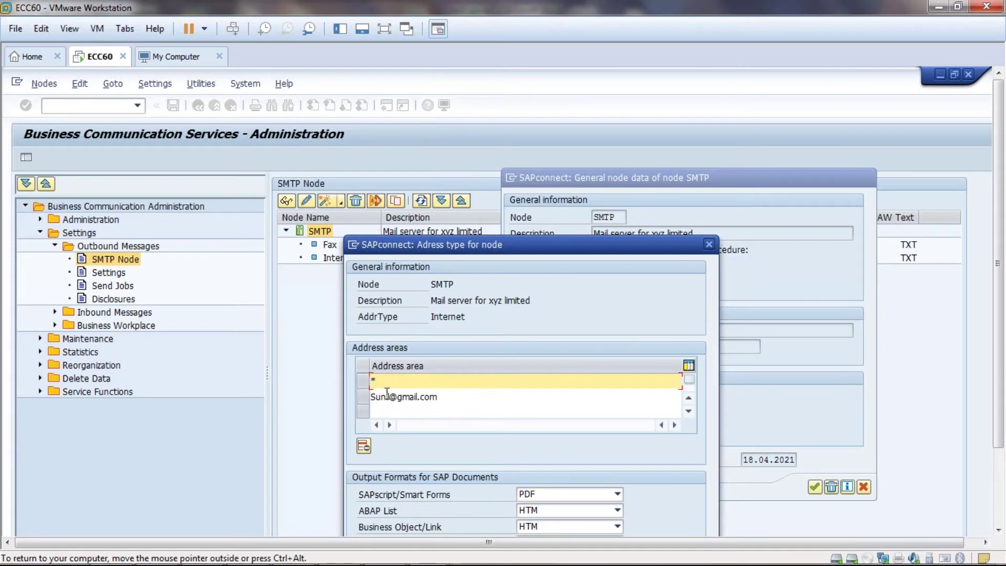
left_click_drag(439, 396, 343, 394)
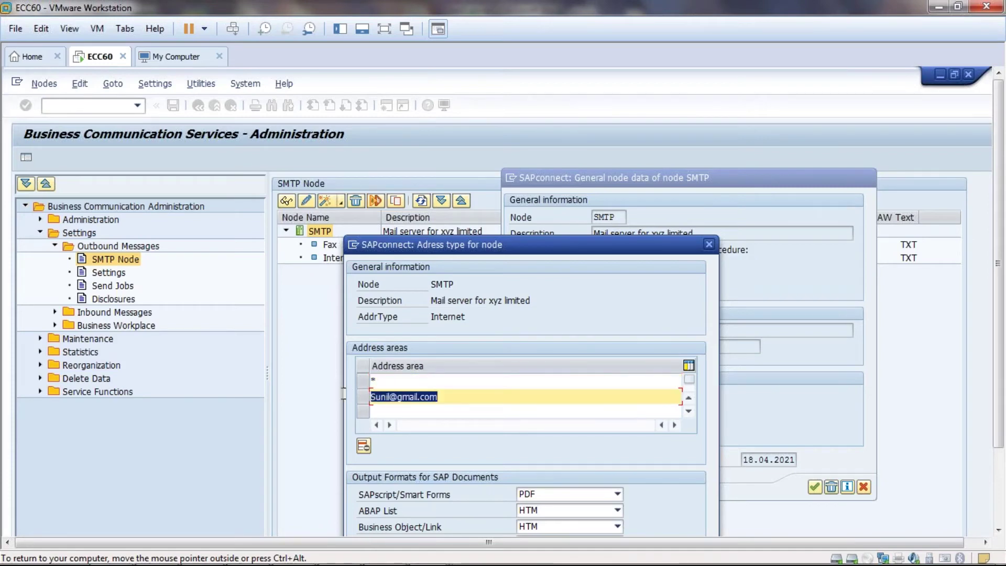
type("*")
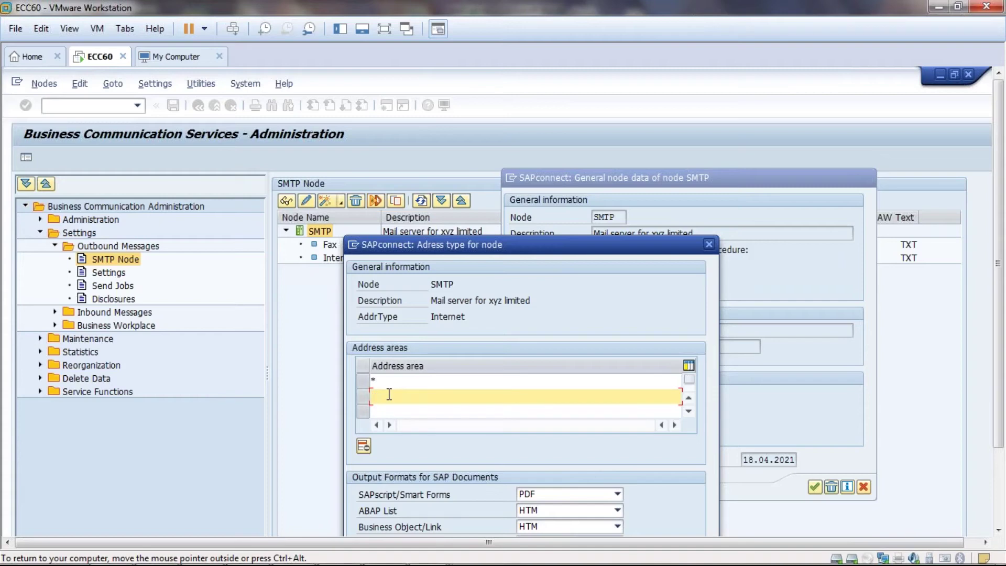
left_click(388, 381)
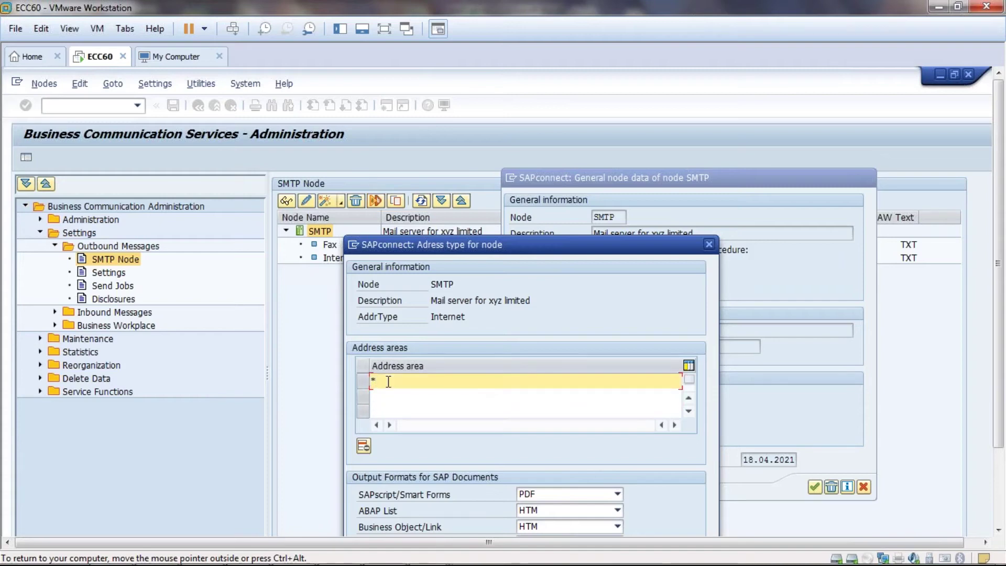
key("BackSpace")
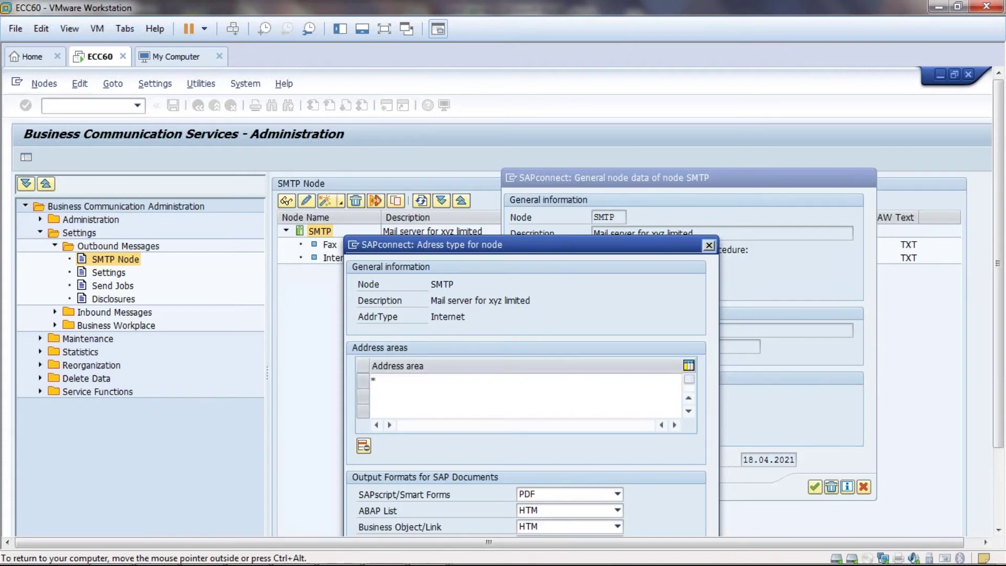
- Set output formats: HTM for Business Object/Link, TXT for RAW Text, adjust ABAP List
scroll(998, 262, "down", 3)
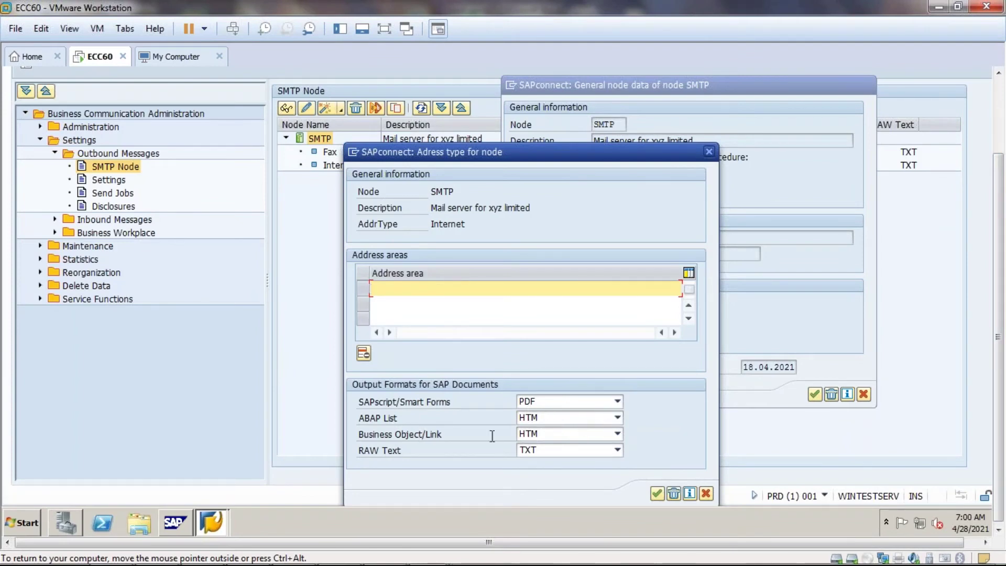
left_click(619, 433)
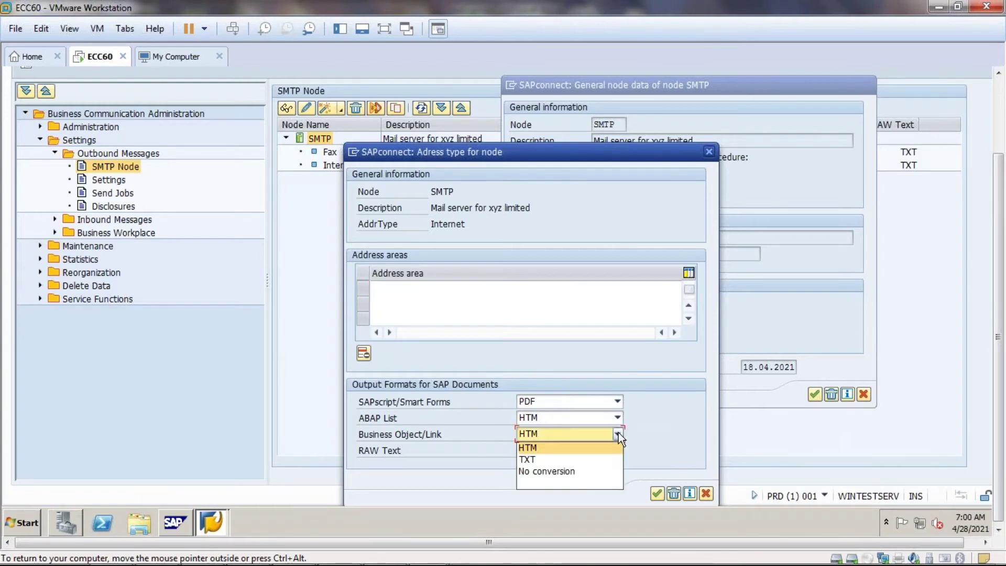
left_click(621, 443)
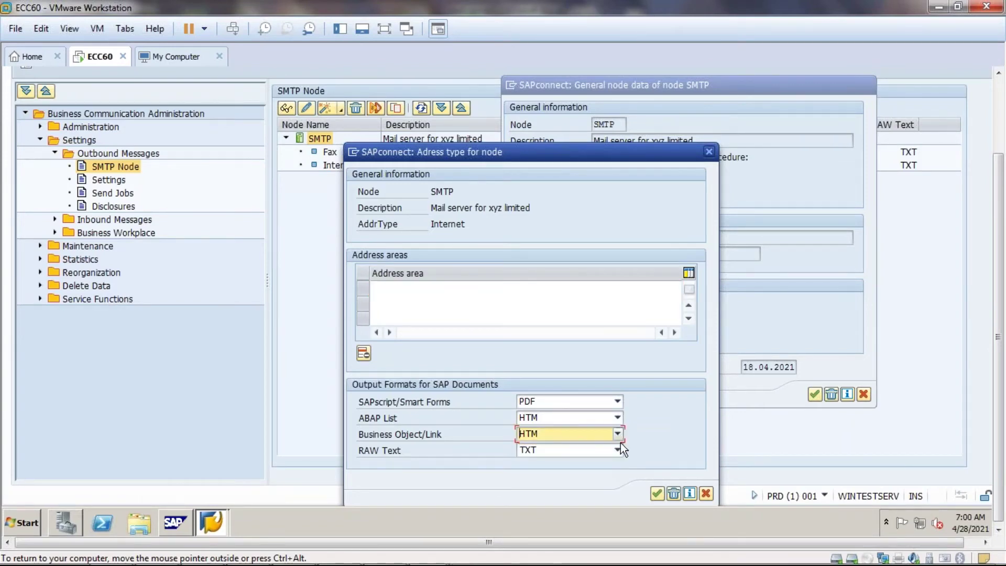
left_click(620, 446)
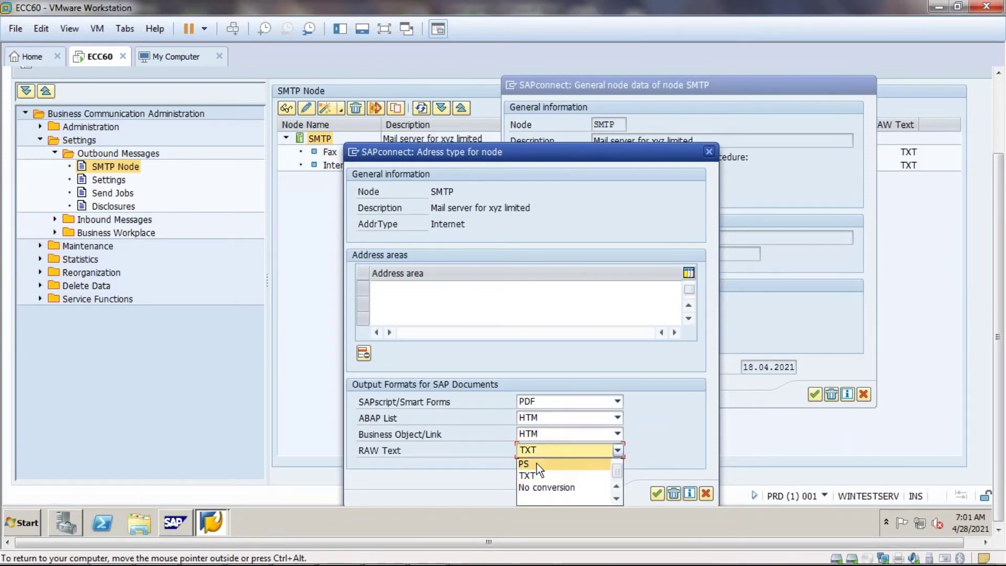
left_click(555, 431)
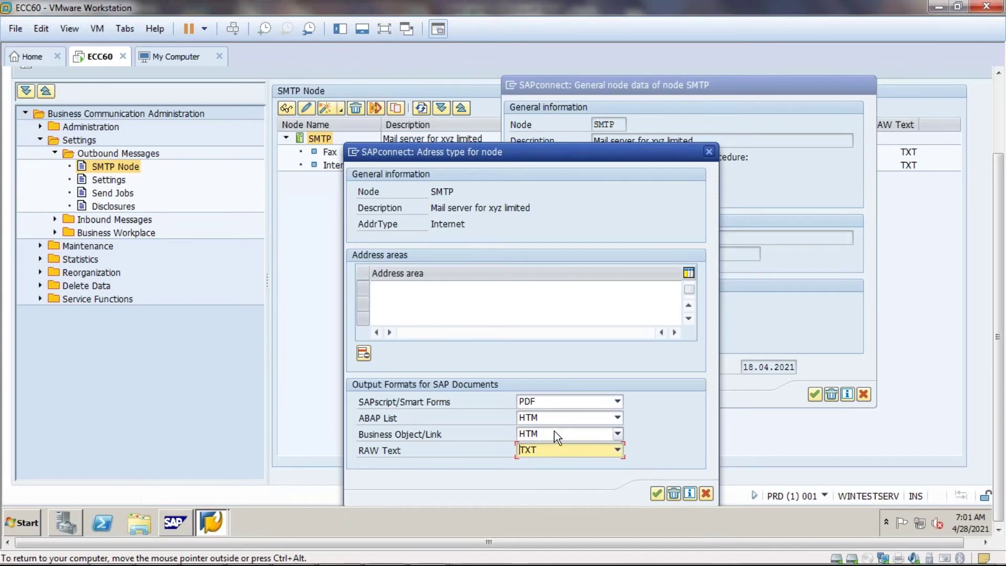
left_click(552, 417)
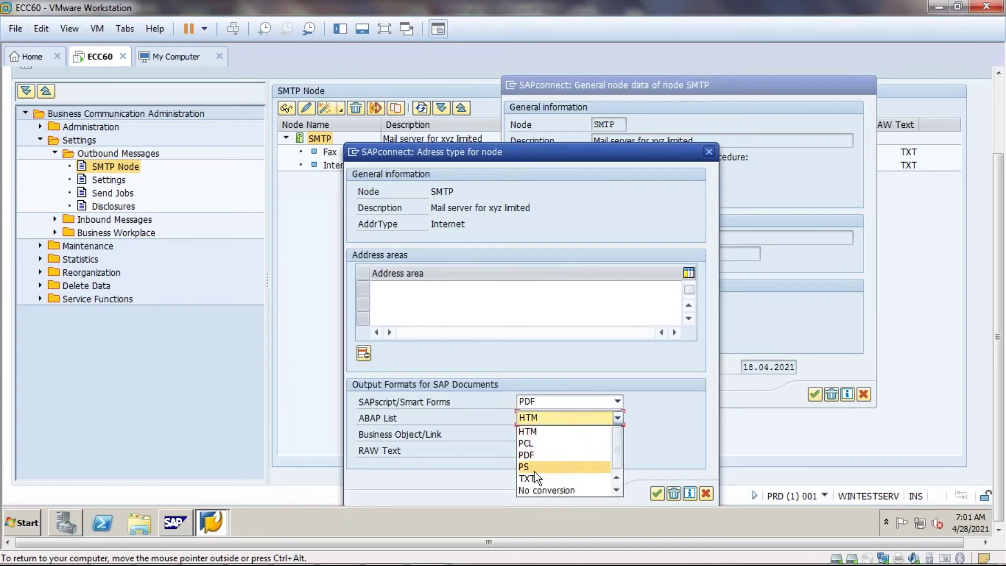
left_click(535, 477)
left_click(532, 418)
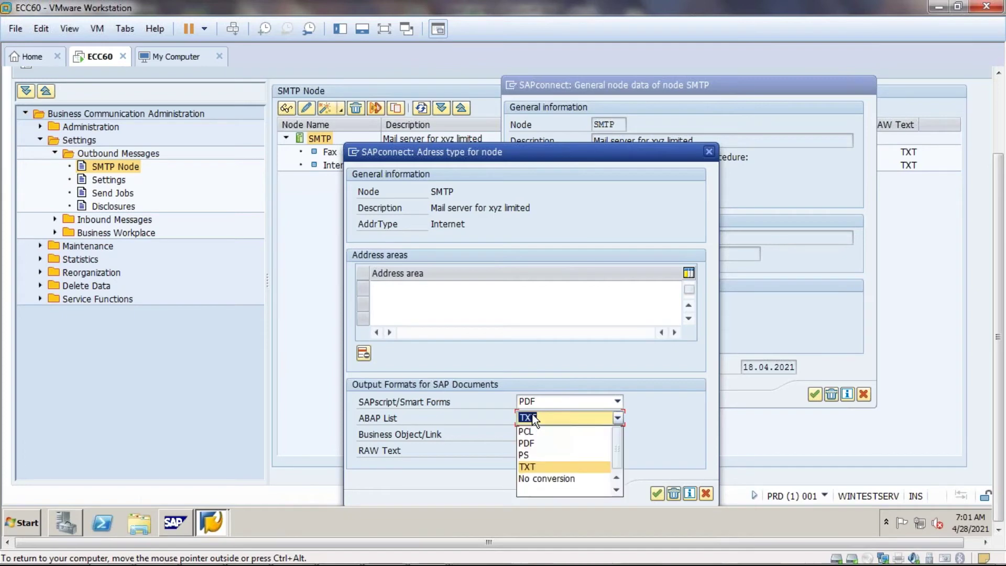
left_click(530, 455)
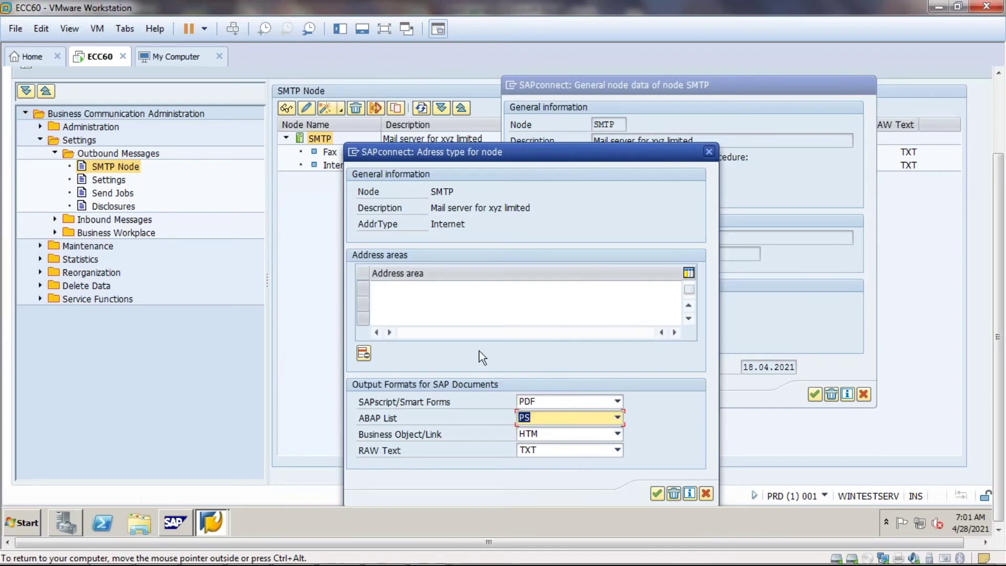
- Confirm and close the Internet address type settings
left_click(409, 301)
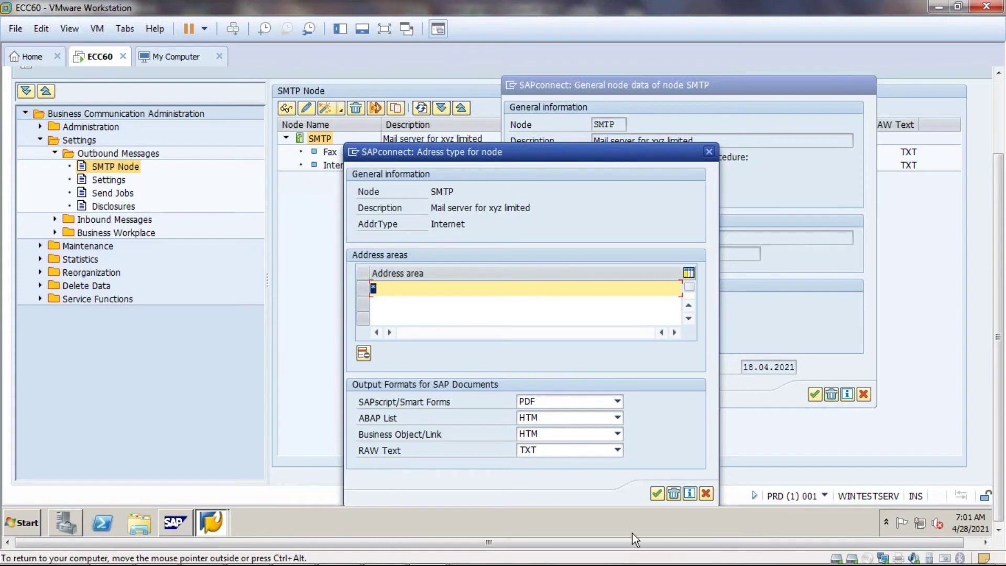
left_click(657, 493)
left_click(656, 493)
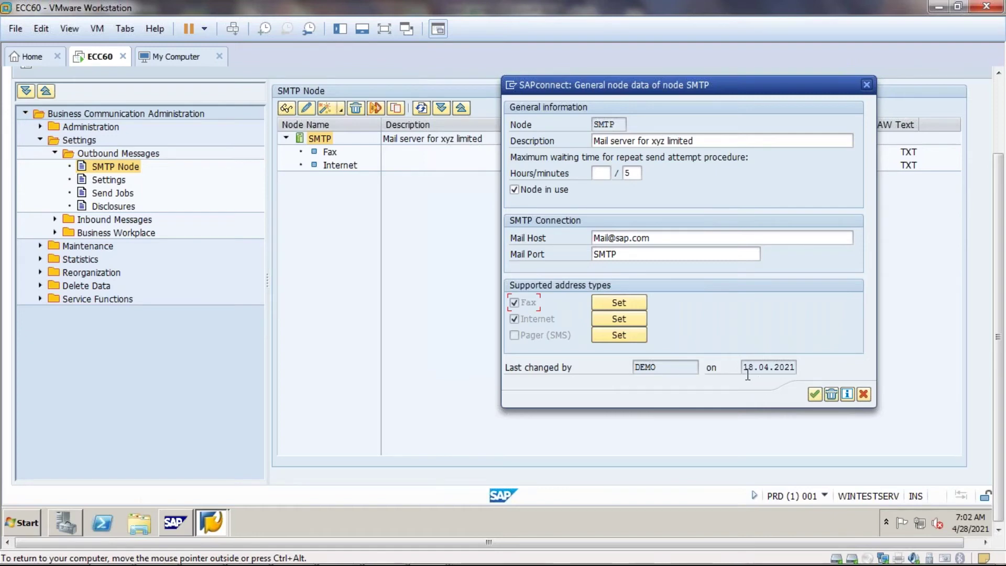
- Save the SMTP node, reopen it and check the last-changed date 28.04.2021
left_click(815, 394)
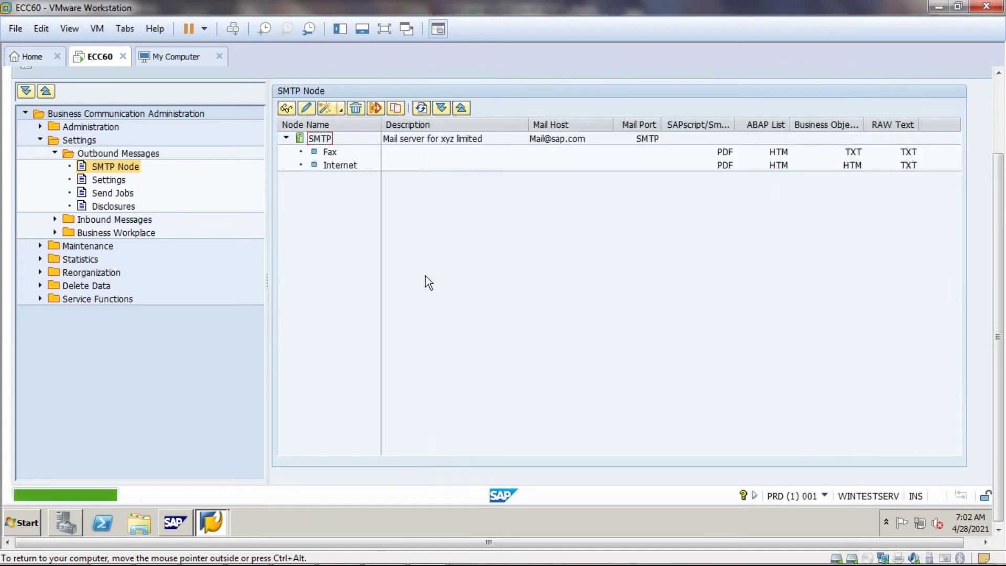
double_click(328, 136)
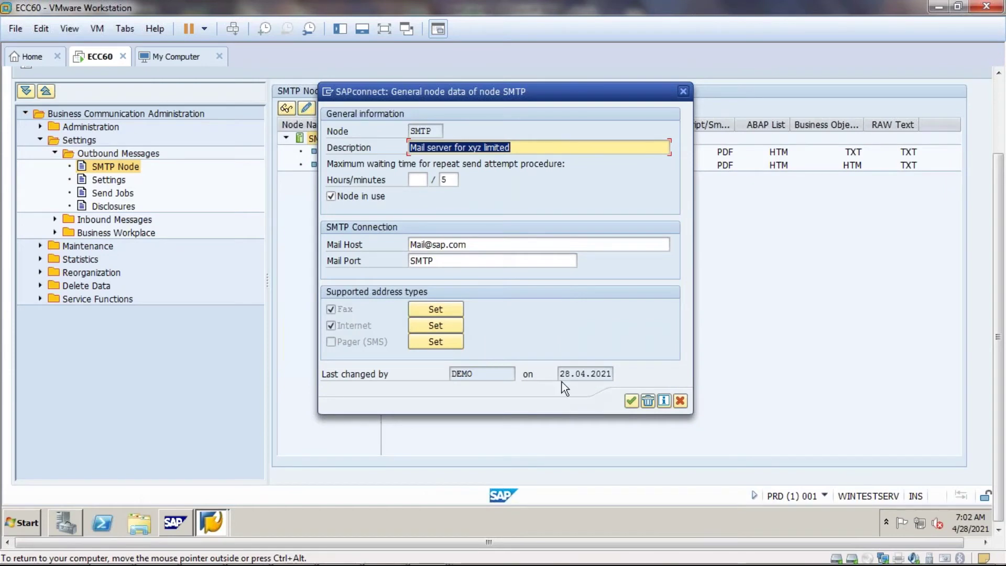
left_click_drag(561, 373, 611, 373)
left_click(611, 373)
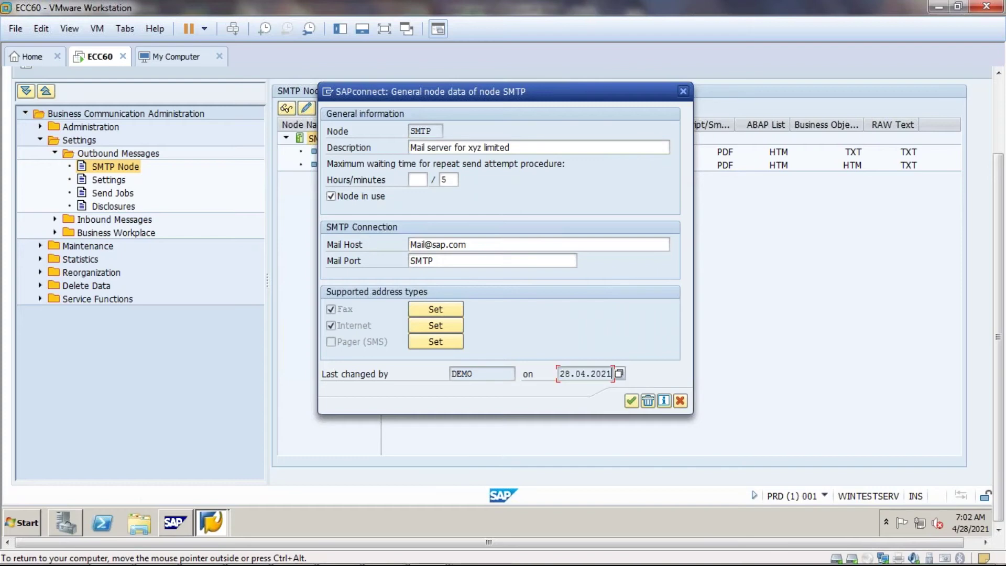
left_click_drag(473, 373, 435, 373)
left_click(451, 373)
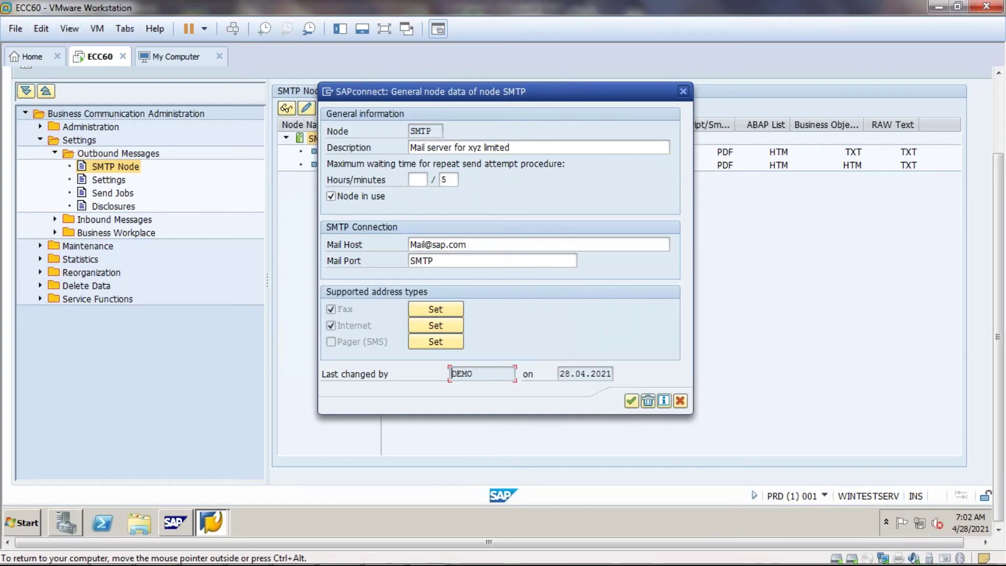
left_click_drag(560, 373, 634, 373)
left_click(611, 373)
- Check the last-changed-by user and close the node data without changes
left_click_drag(473, 373, 449, 373)
left_click(450, 373)
left_click_drag(484, 377, 419, 370)
left_click(476, 373)
left_click_drag(475, 373, 439, 373)
left_click(439, 373)
left_click_drag(477, 376, 437, 383)
key("Left")
left_click_drag(481, 378, 439, 376)
key("Left")
left_click(630, 400)
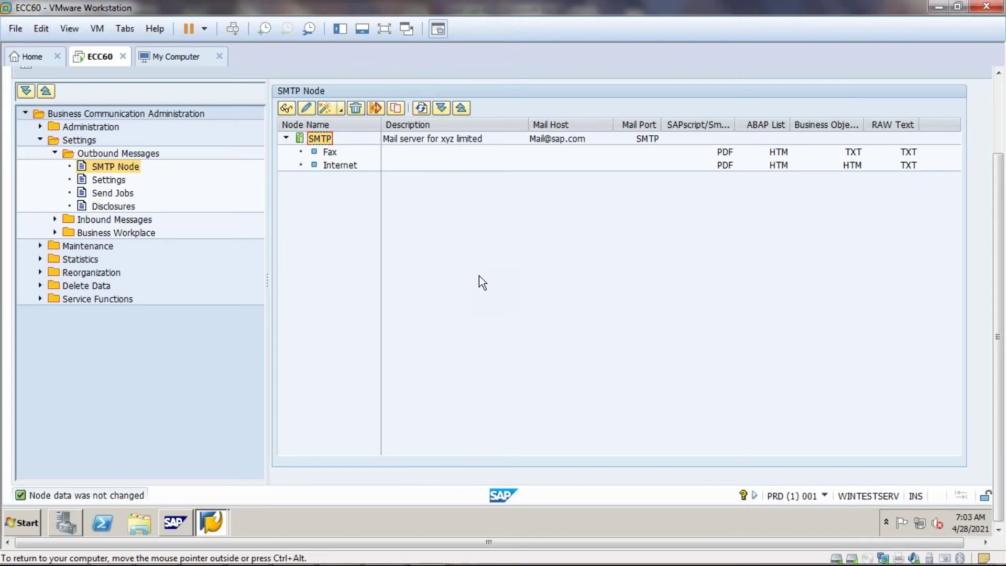
- Start a new short message from the System menu to get the Create Document and Send screen
left_click(998, 117)
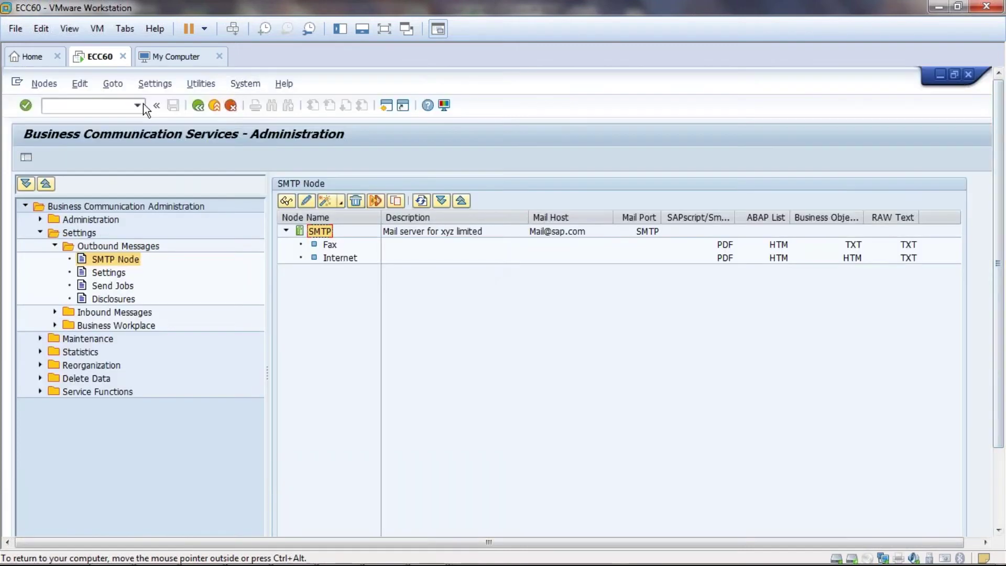
left_click(126, 105)
left_click(231, 84)
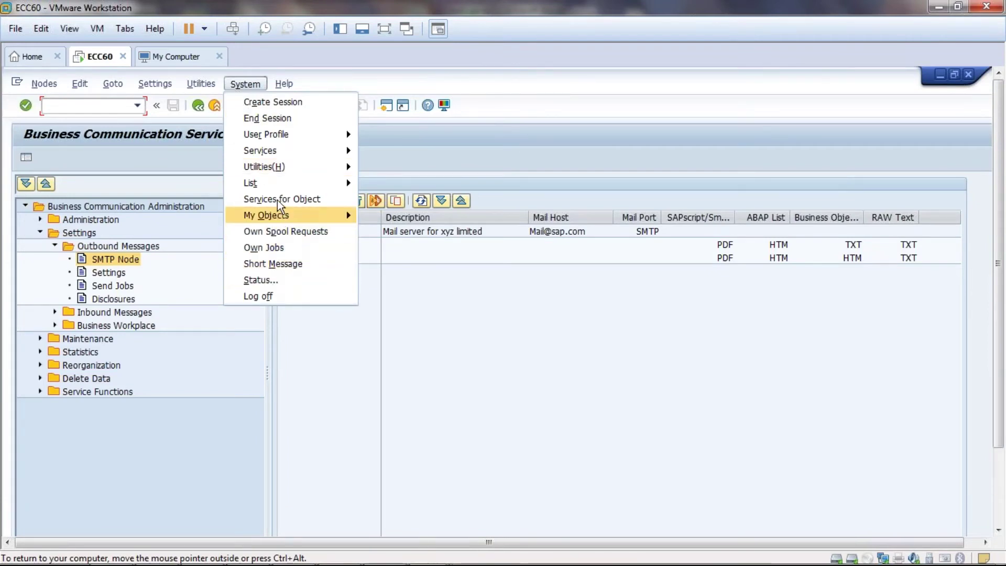
mouse_move(279, 194)
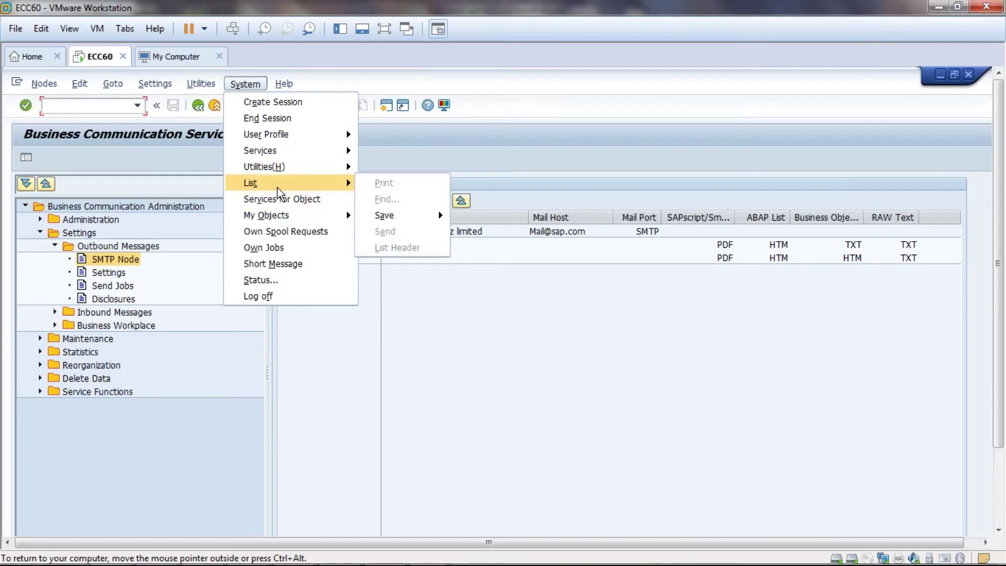
left_click(256, 268)
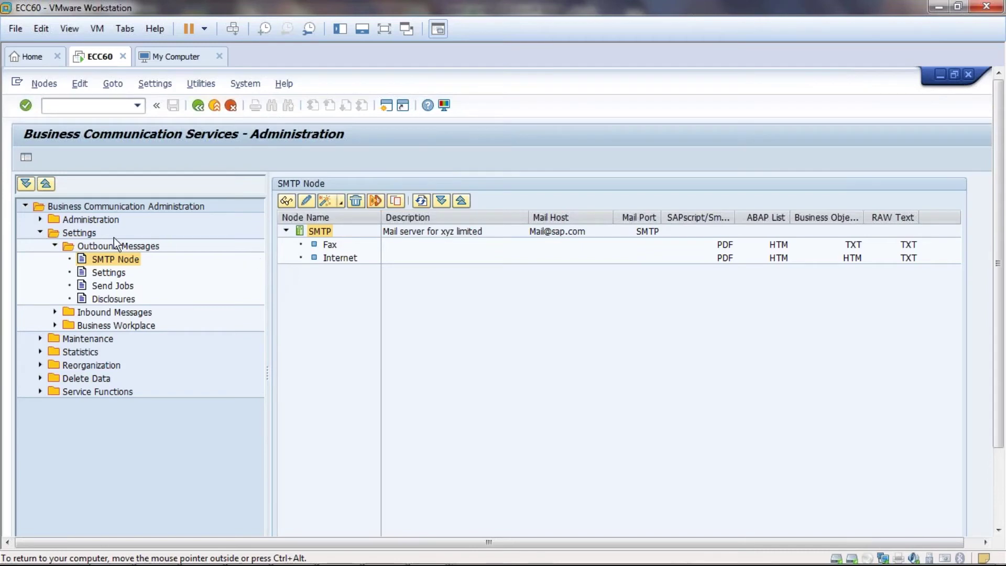
left_click(55, 245)
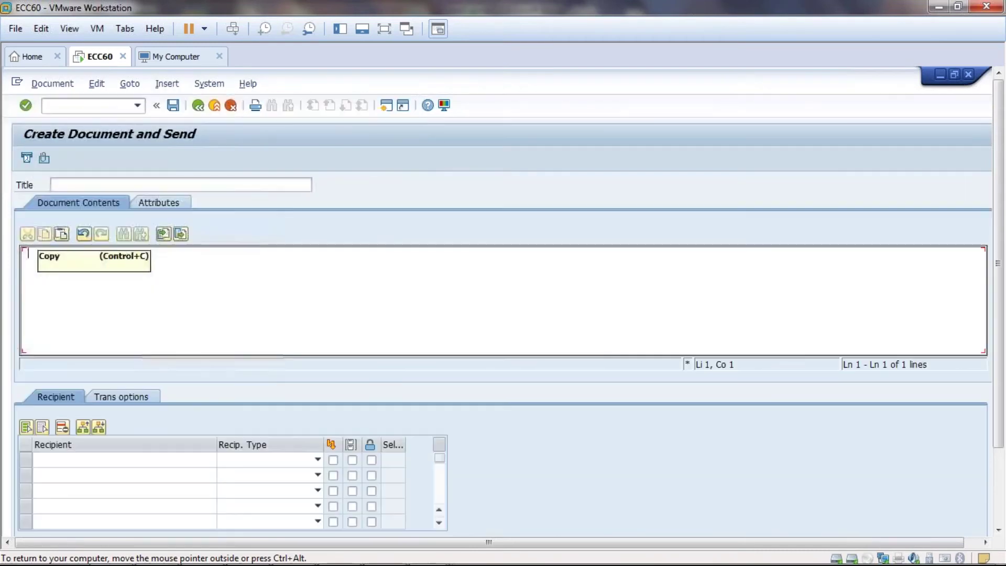
- Enter the title 'Hi IMP Mail' and the message body 'Hello,'
left_click(100, 180)
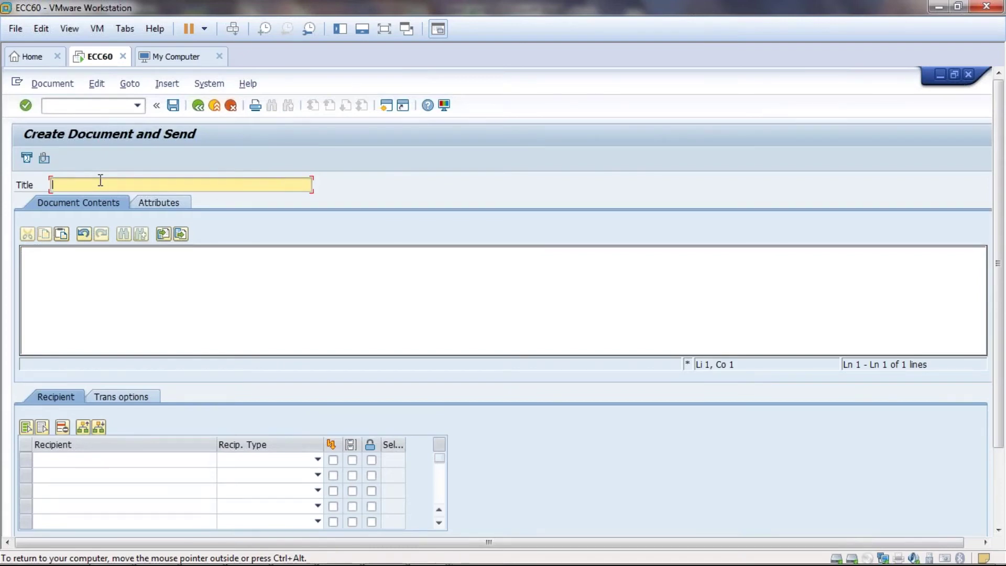
type("Hi")
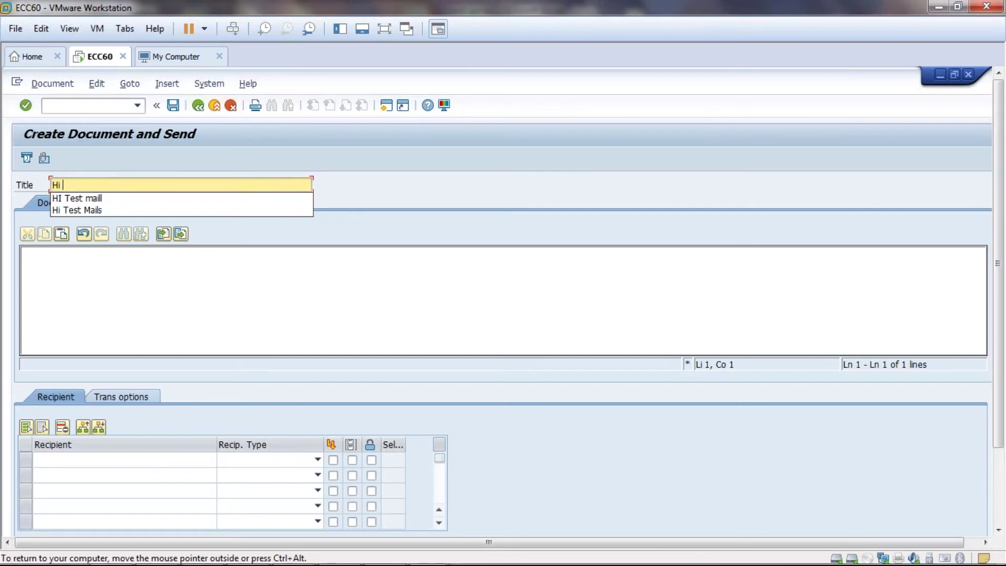
type(" IMport")
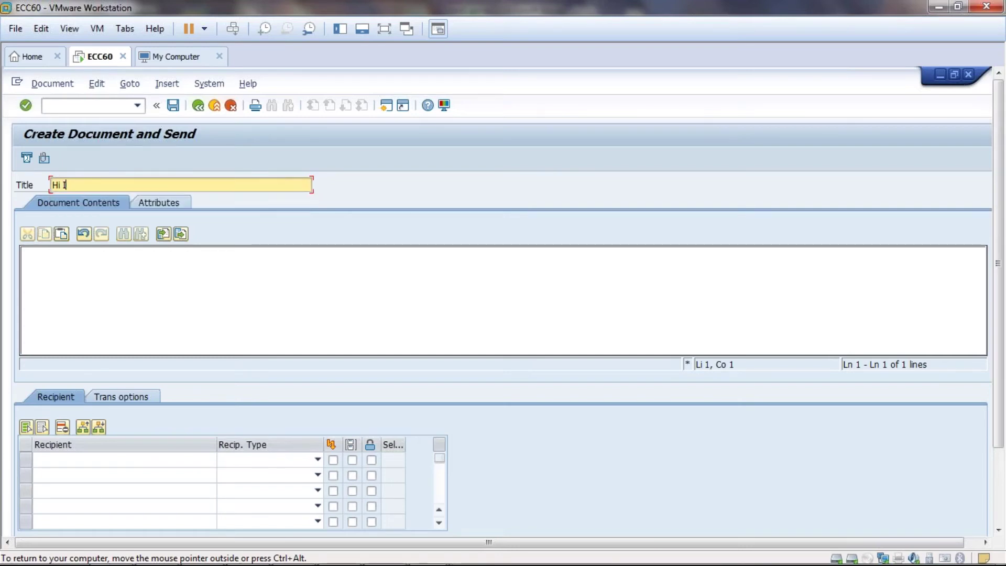
key("BackSpace")
key("BackSpace")
key("BackSpace")
key("BackSpace")
key("BackSpace")
type("mp M")
key("BackSpace")
key("BackSpace")
key("BackSpace")
key("BackSpace")
type("MP Mail")
left_click(67, 272)
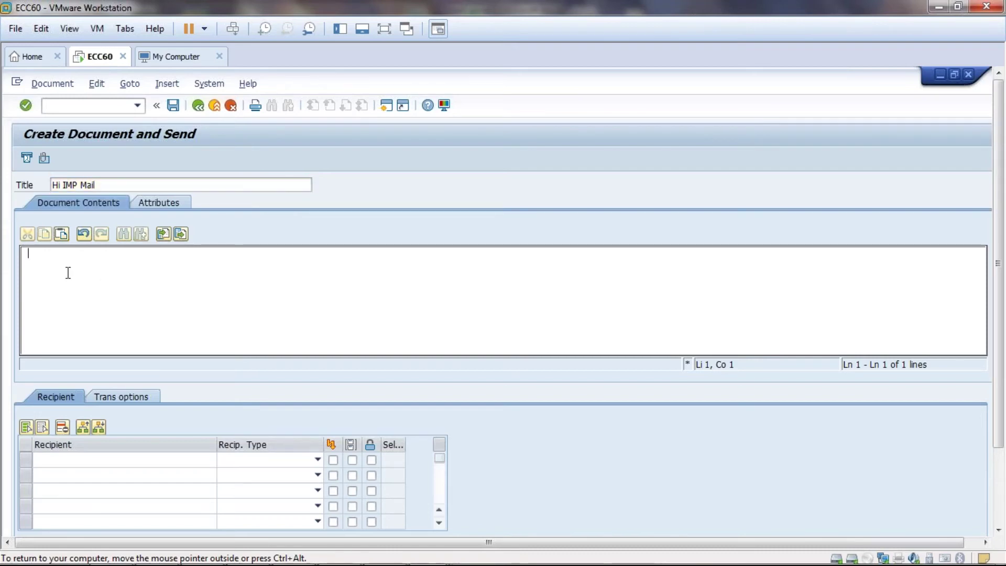
type("Hello")
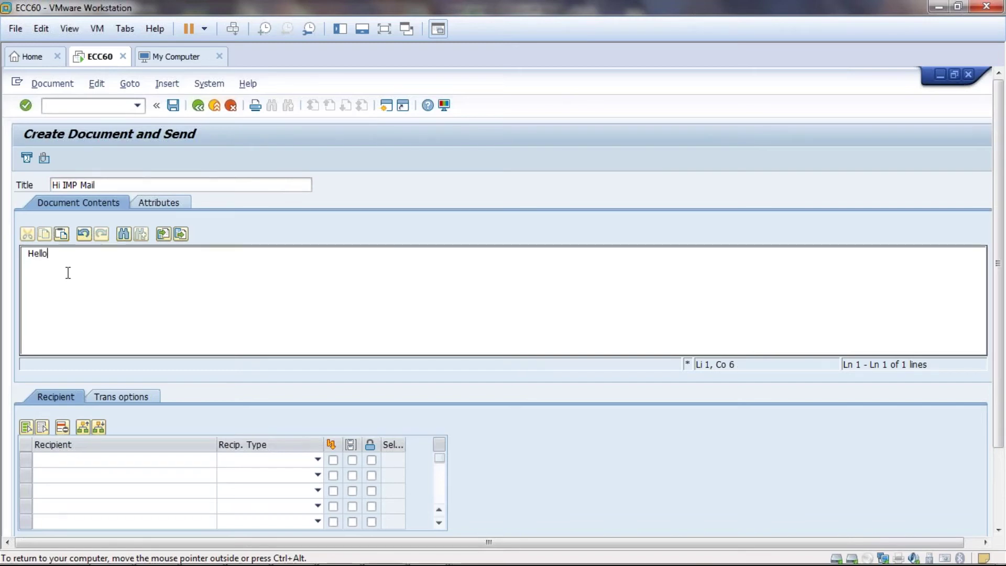
type(",")
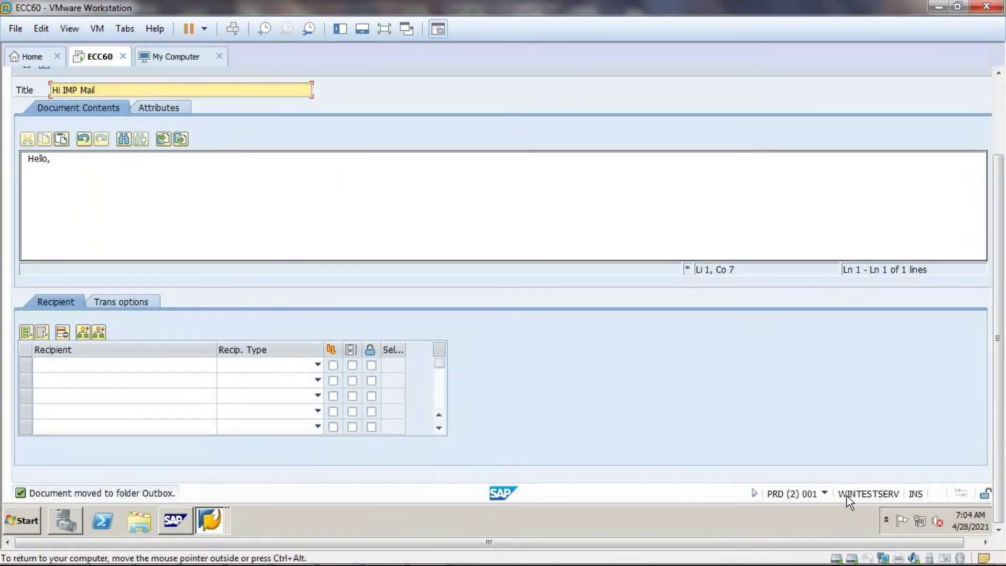
- Check the SAP system and session details, then close that popup
left_click(825, 495)
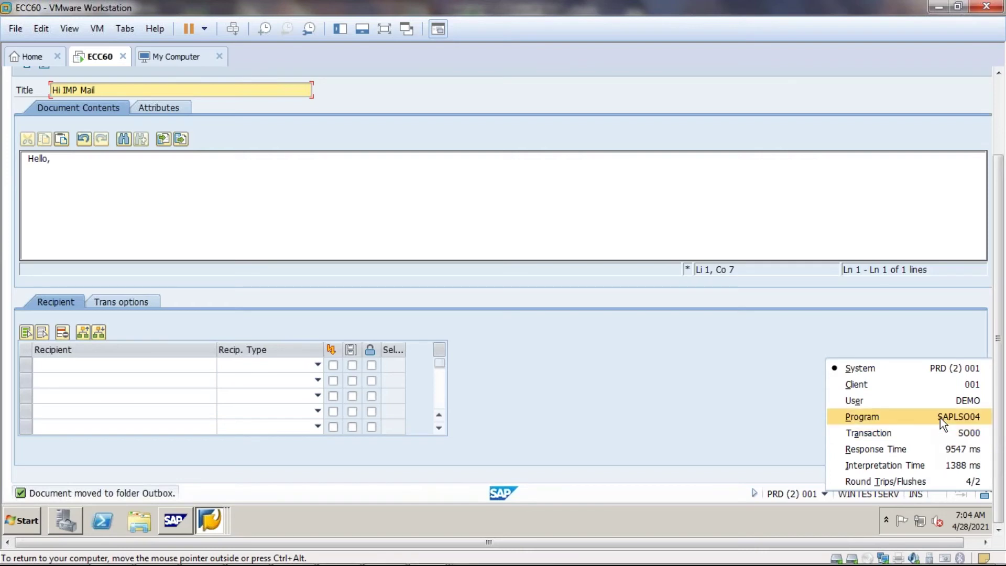
left_click(769, 408)
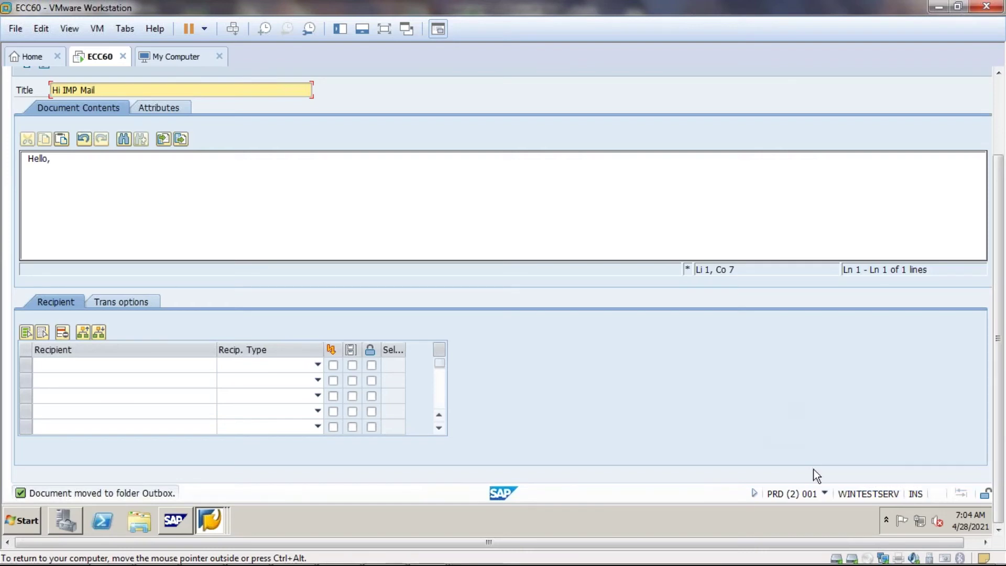
left_click(825, 494)
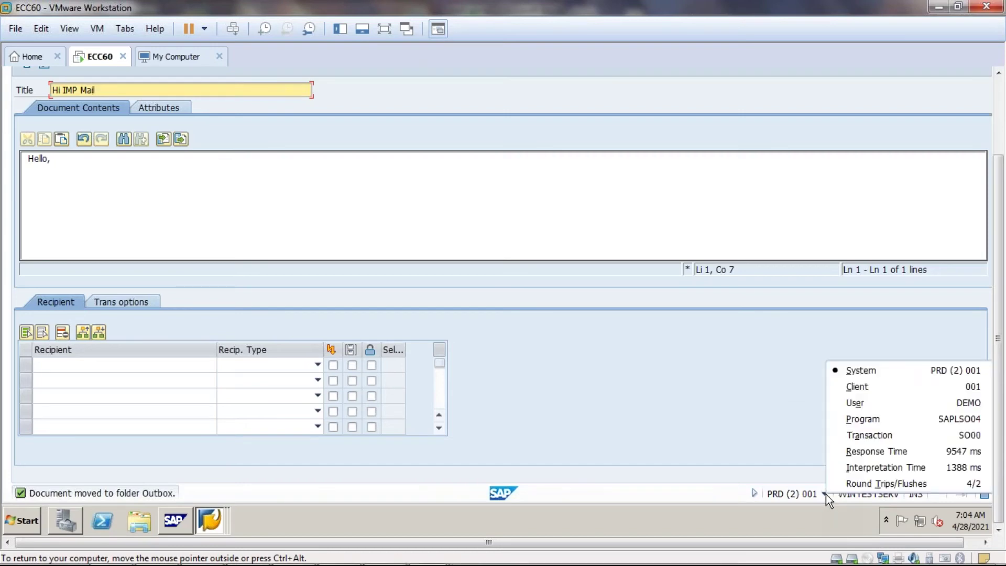
left_click(782, 443)
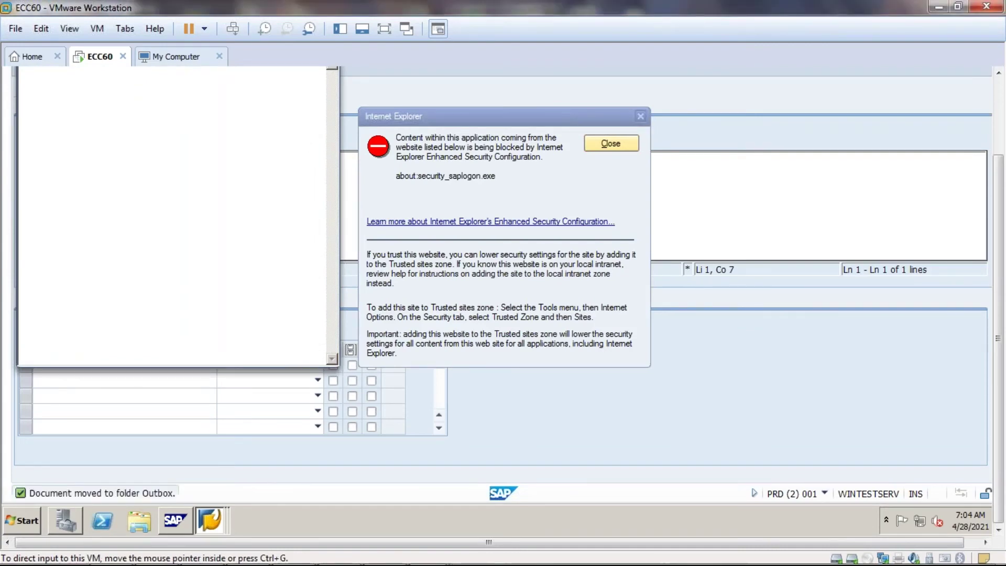
- Dismiss the Internet Explorer security warning and the message help popup
left_click(622, 146)
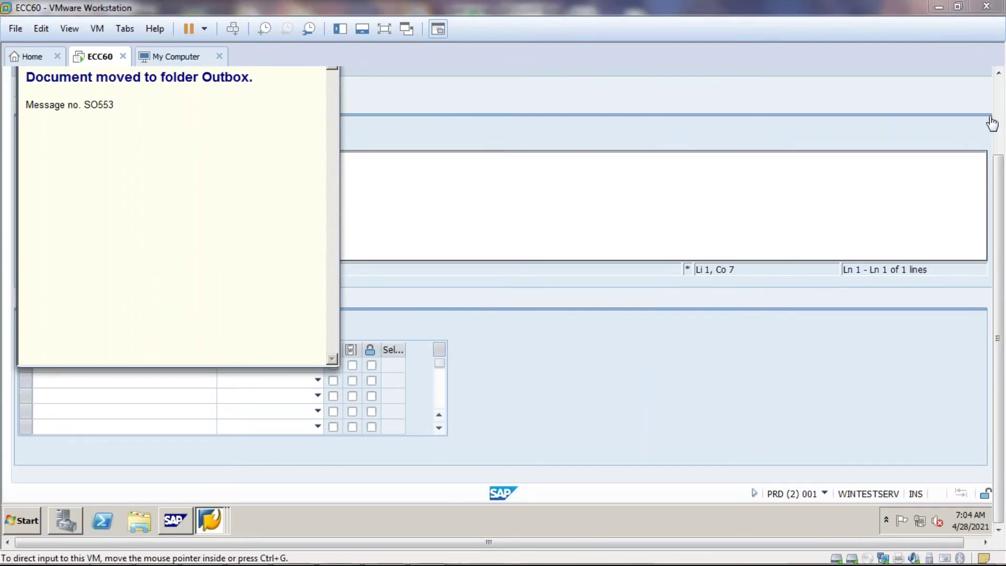
left_click(1001, 105)
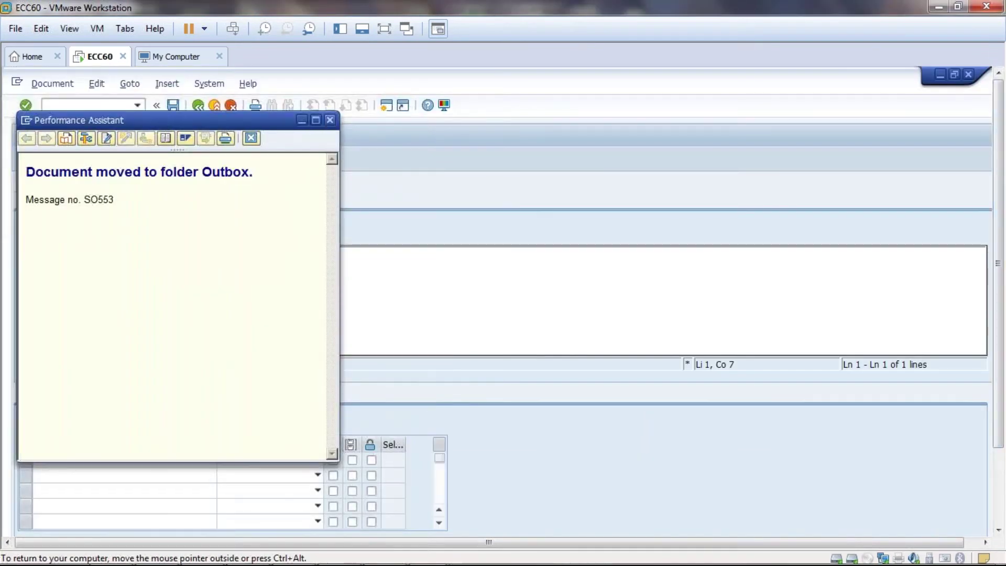
left_click(330, 118)
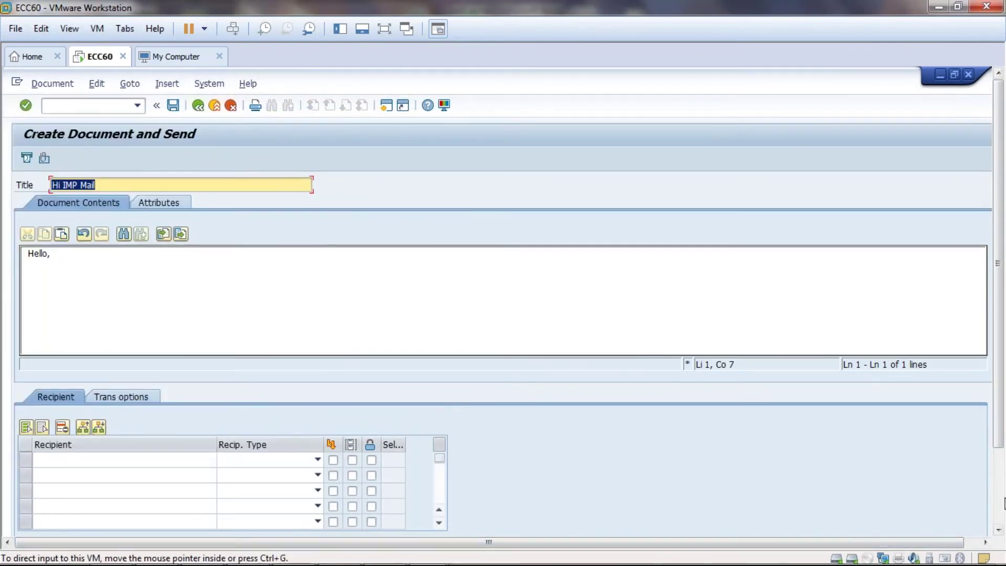
- Add 'Please reply to this mail' under 'Hello,' and sign off with 'Regards' and 'Abc'
left_click(999, 507)
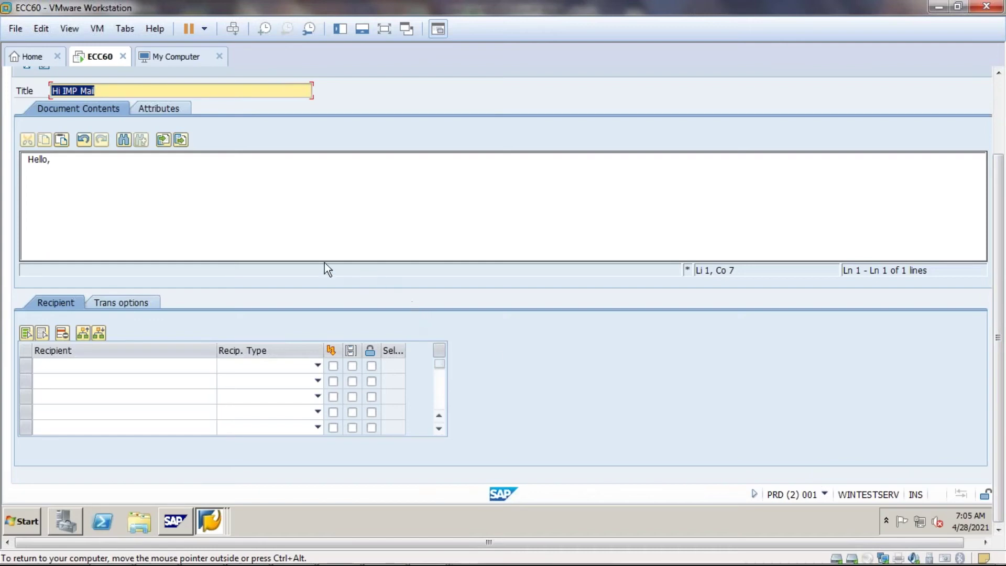
left_click(70, 163)
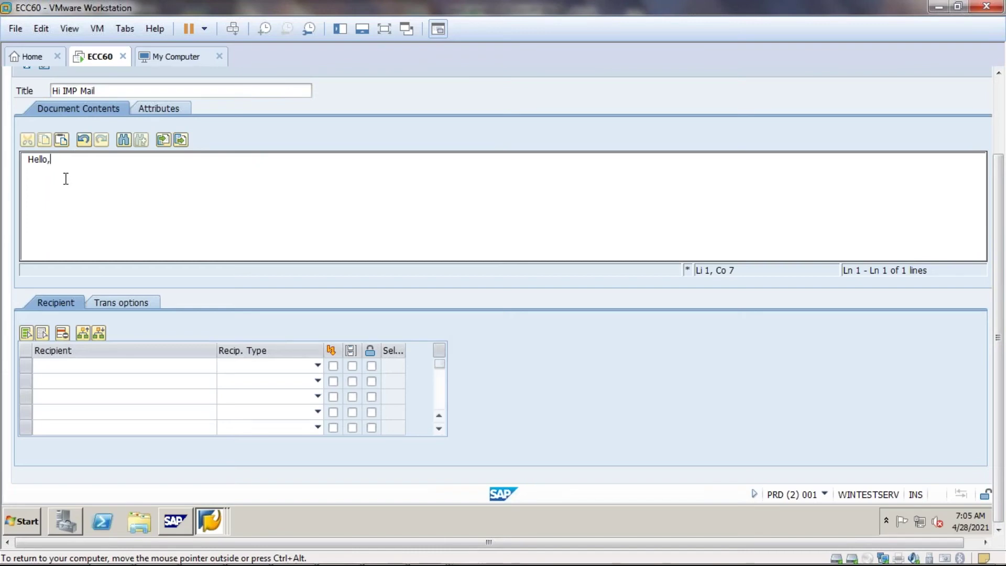
key("Return")
key("Return")
type("Please rep")
key("BackSpace")
type("ply to  this mail")
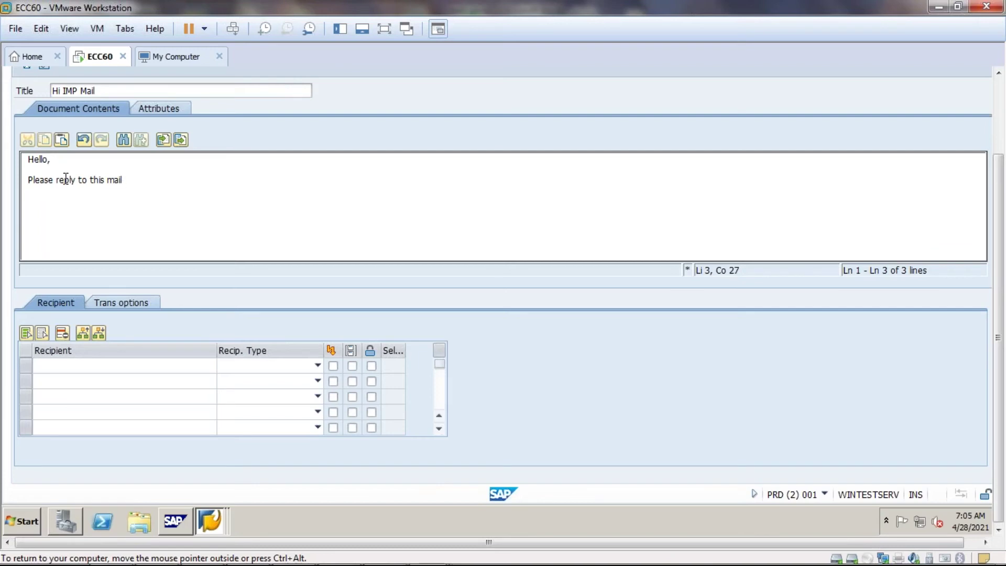
key("Return")
key("Return")
type("Regards")
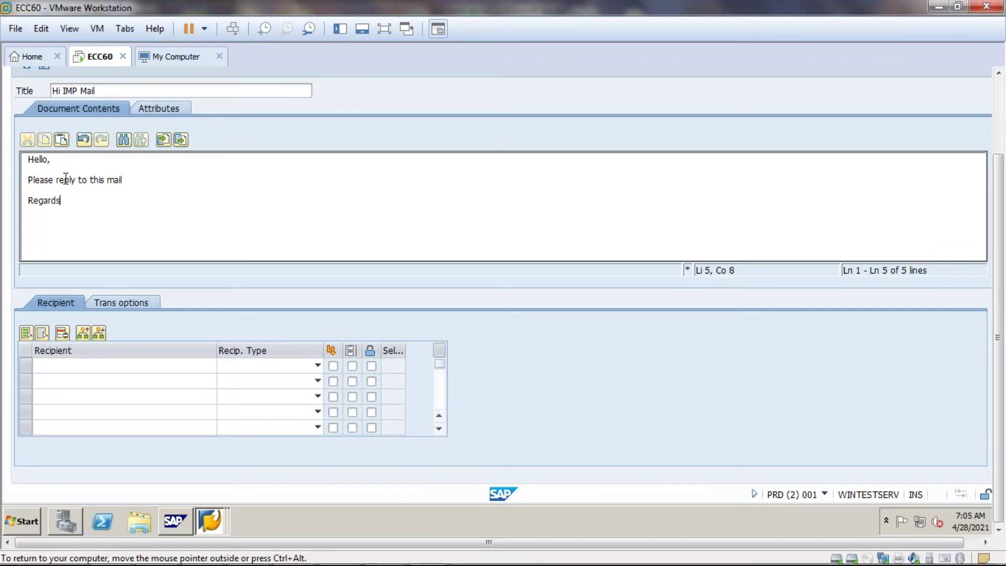
key("Return")
type("Abc")
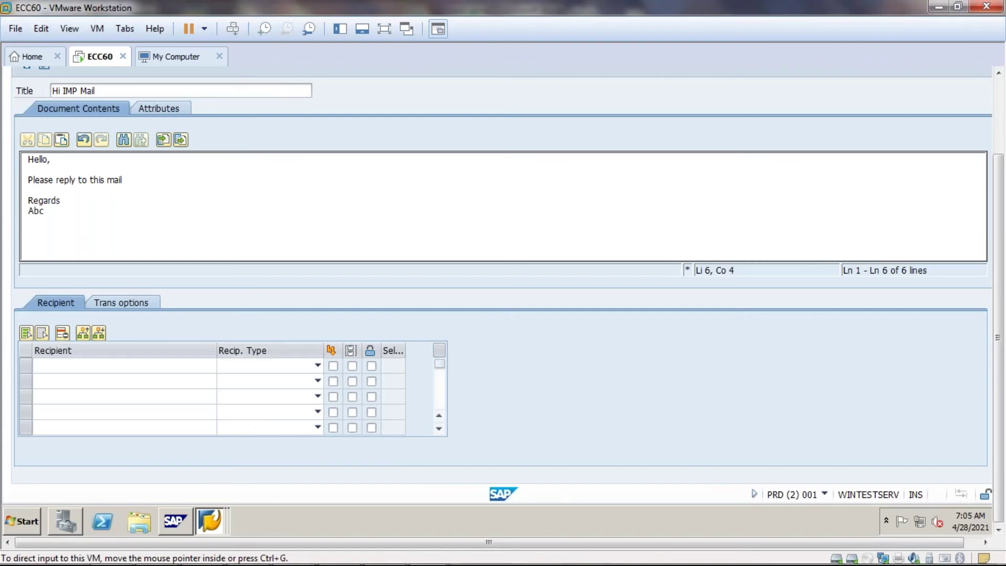
- Enter the two Gmail recipients' e-mail addresses in the Recipient column
left_click(84, 366)
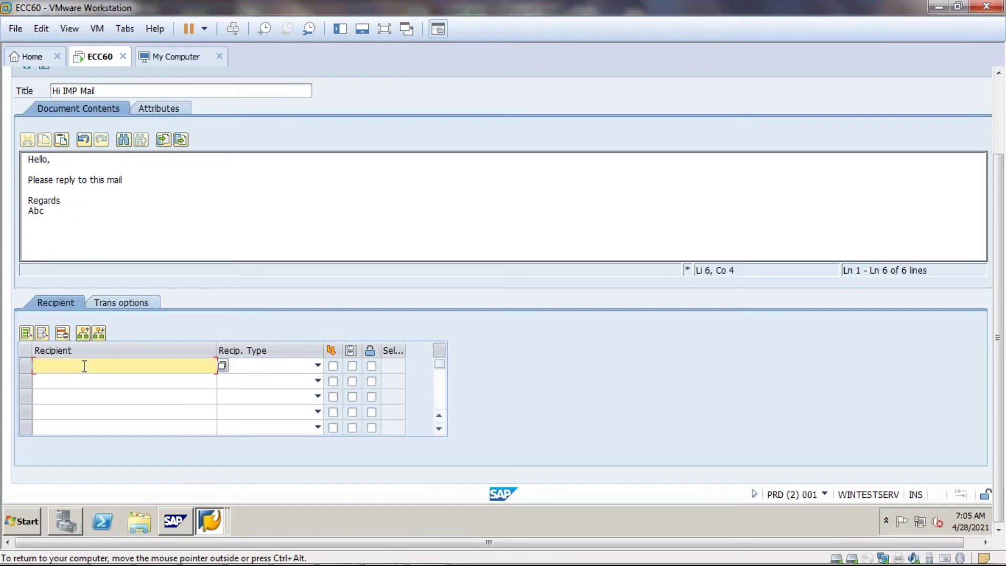
left_click(83, 380)
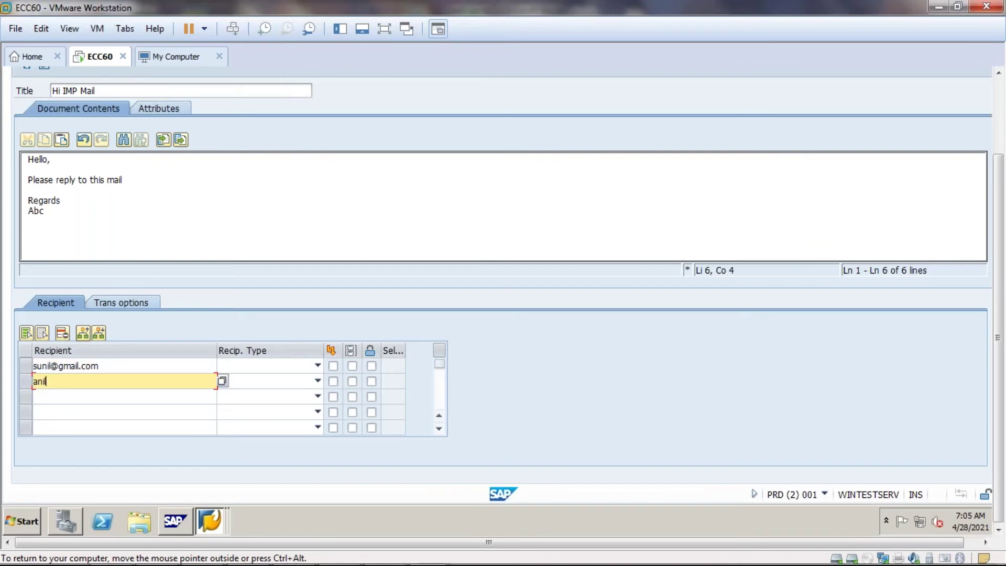
key("Left")
key("Left")
key("Left")
key("Left")
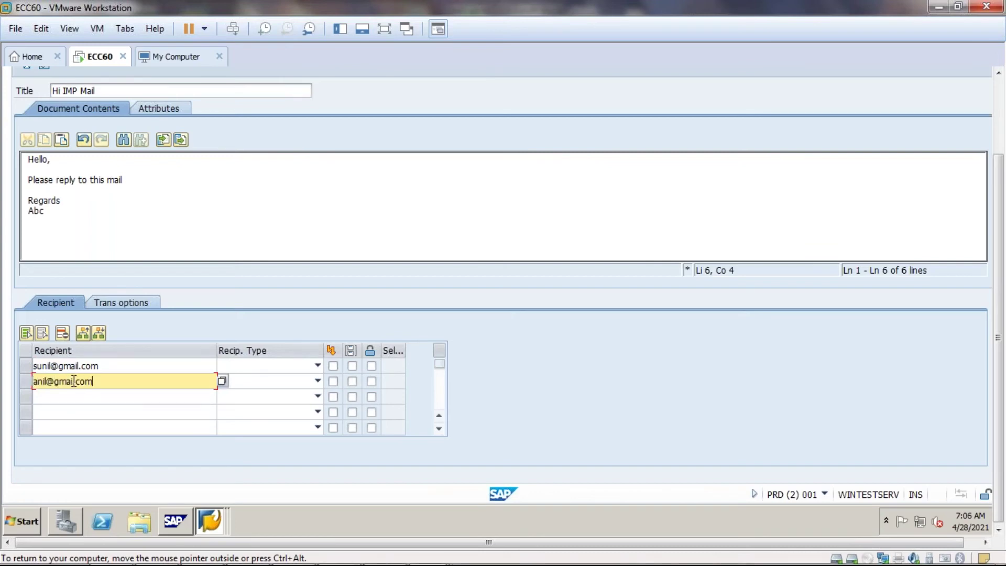
- Set the recipient type of both addresses to Internet address
left_click(231, 366)
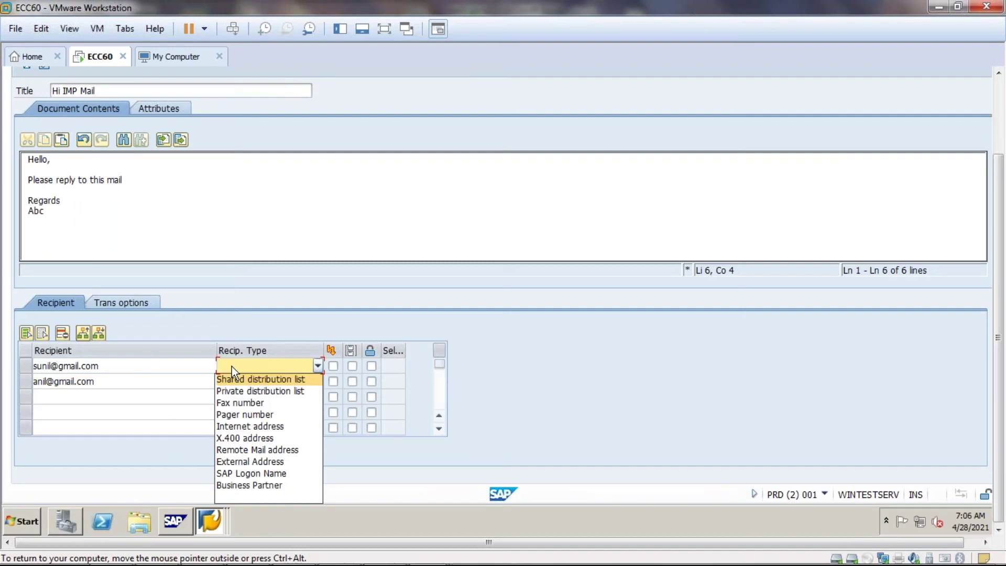
left_click(257, 425)
left_click(272, 385)
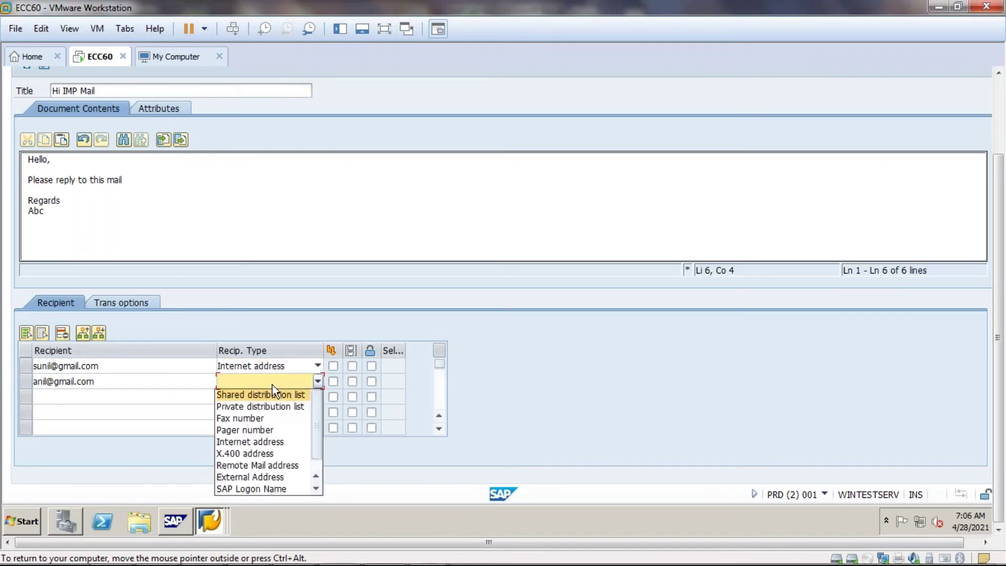
left_click(244, 442)
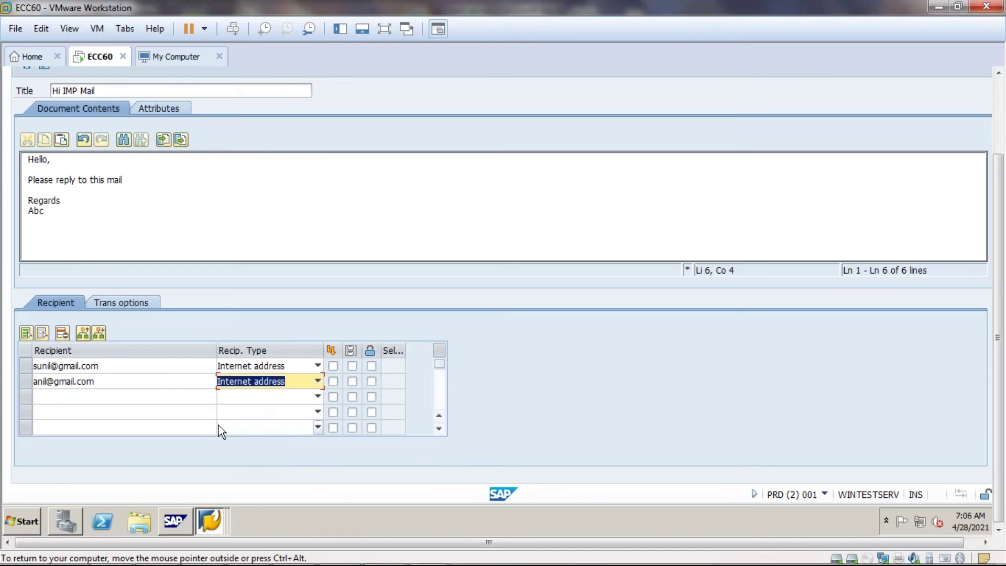
left_click(120, 301)
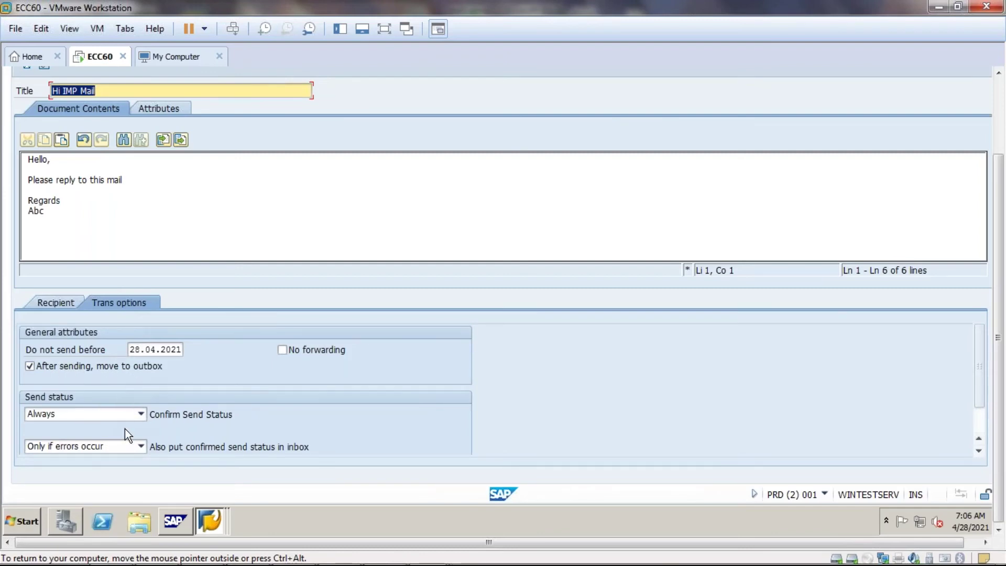
left_click(147, 415)
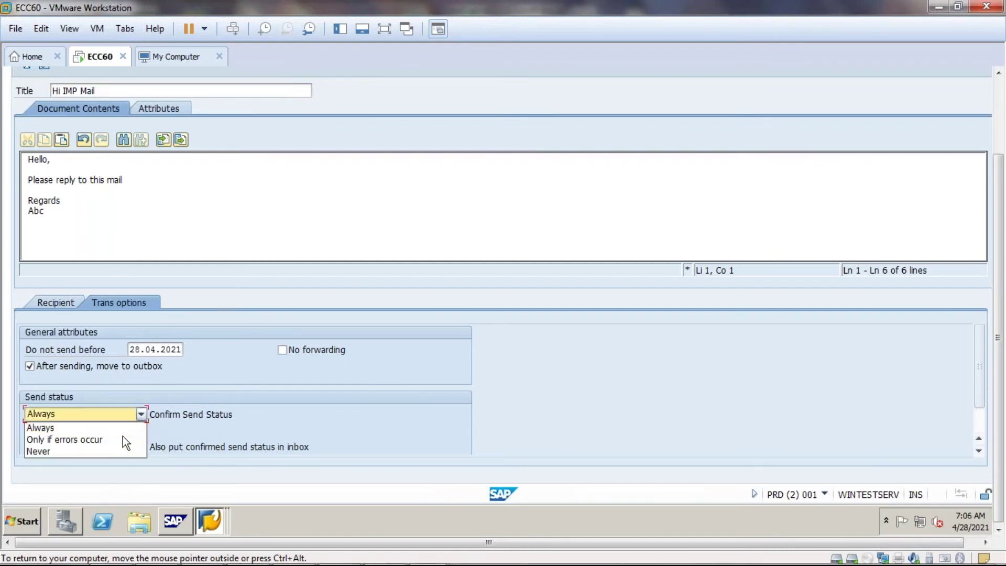
left_click(143, 413)
left_click(143, 413)
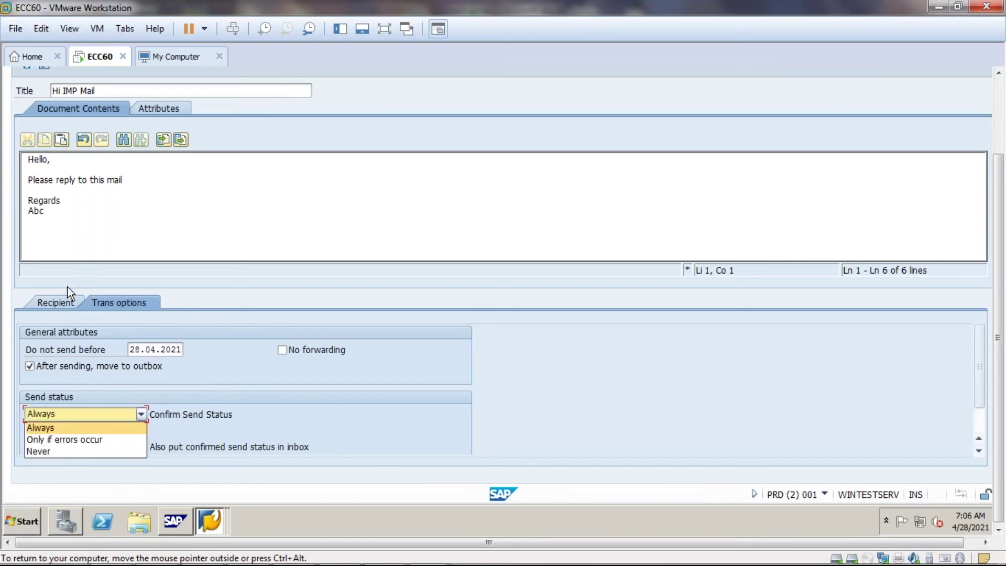
left_click(59, 307)
left_click(62, 308)
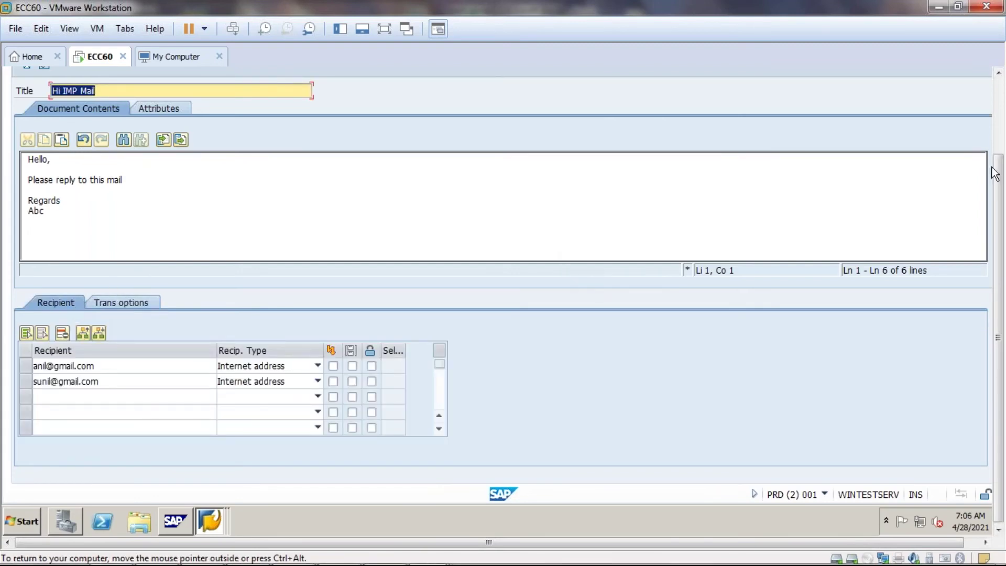
scroll(1001, 144, "up", 1)
scroll(1000, 144, "up", 5)
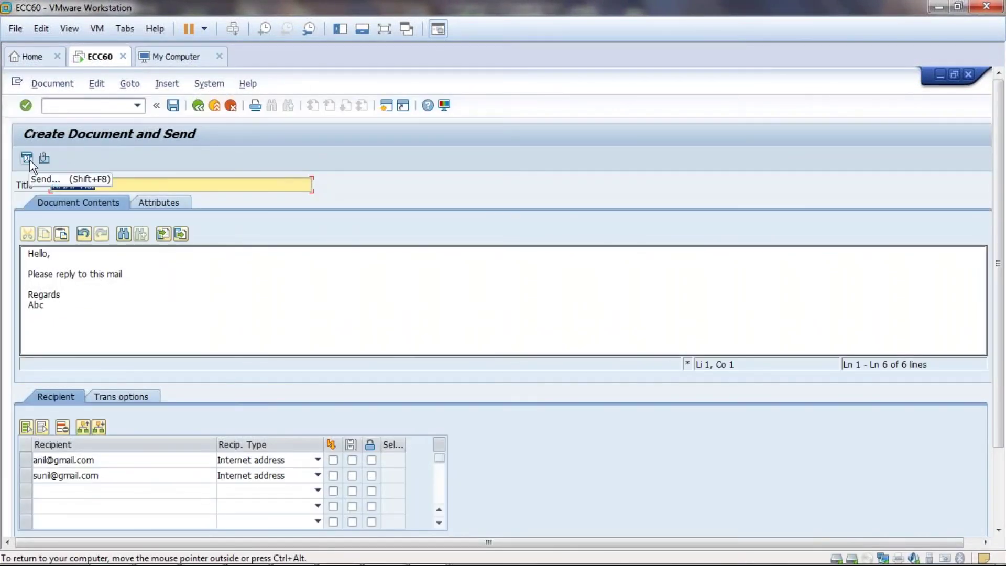
- Send the Hi IMP Mail and open transaction /nsost to view the send requests
left_click(27, 159)
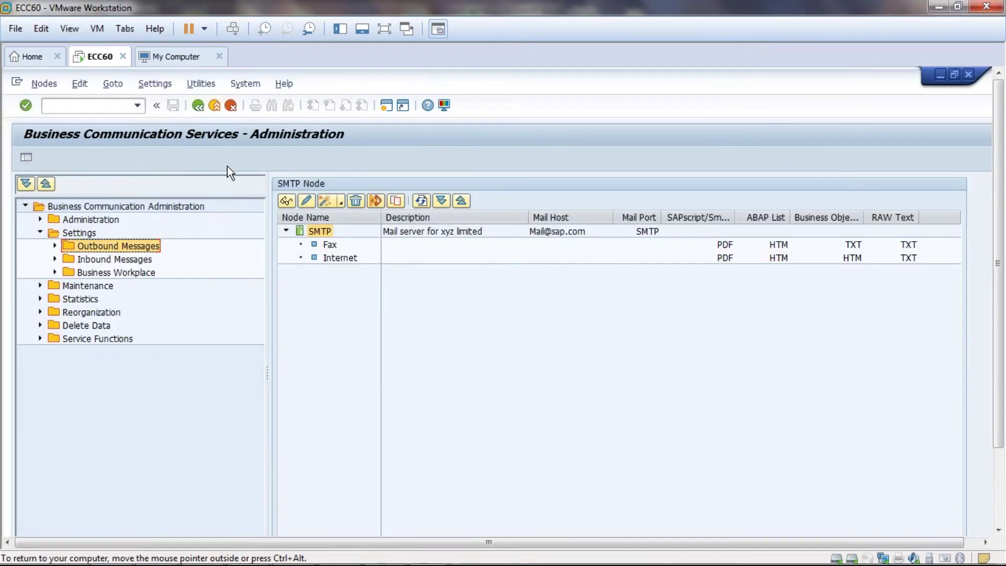
left_click(89, 106)
type("/nsost")
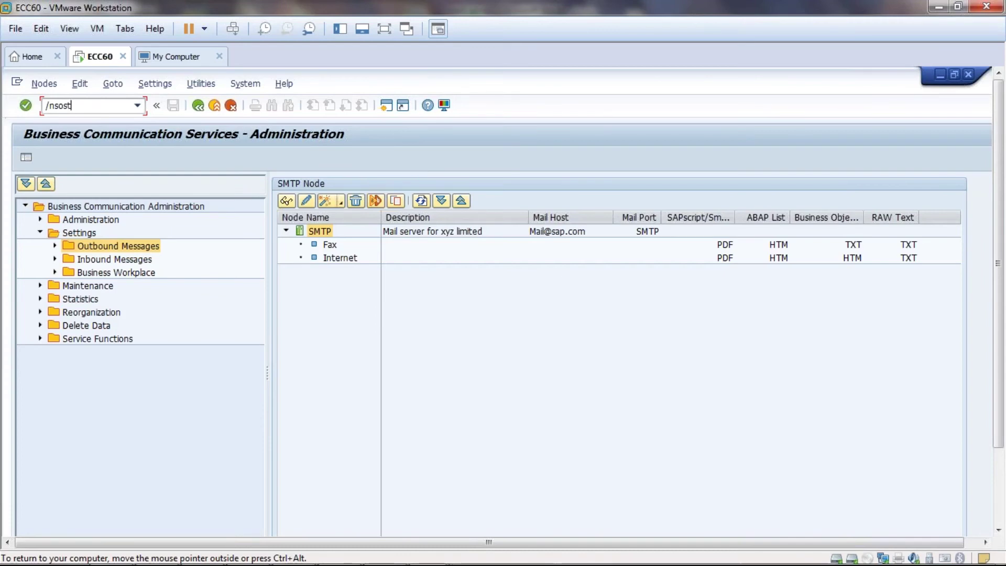
key("Return")
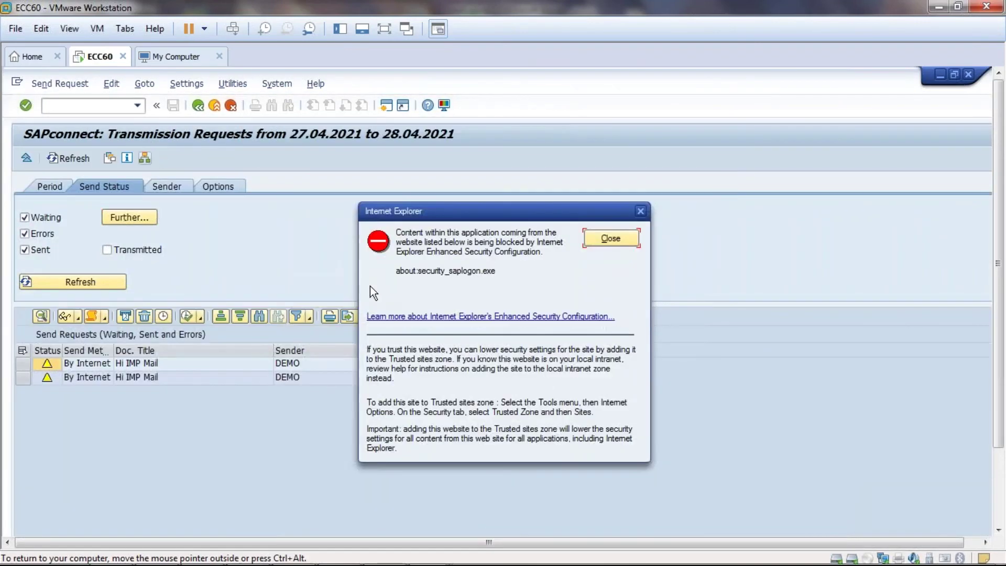
- Close the Internet Explorer warning and select both recipients' addresses in the request list
left_click(621, 237)
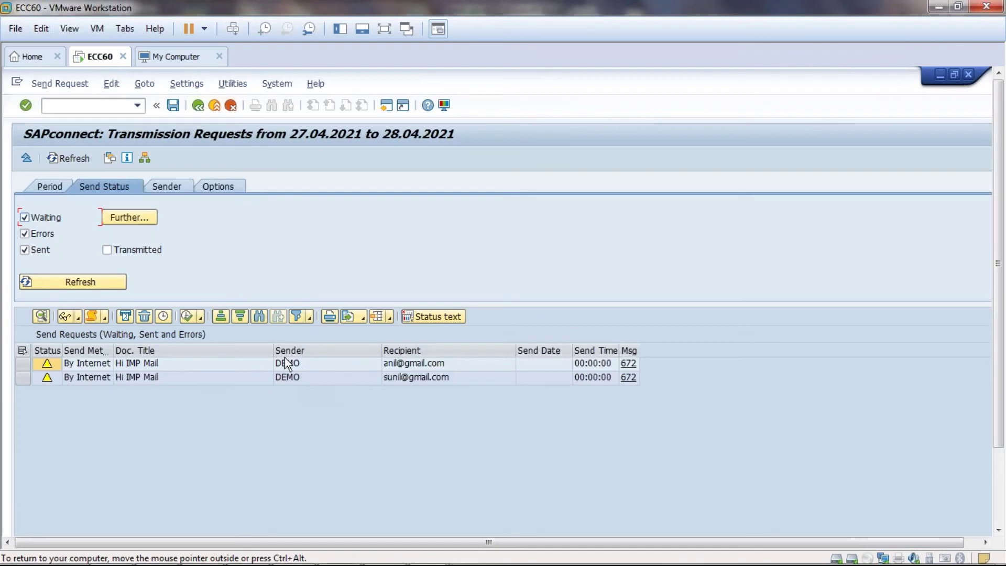
mouse_move(45, 376)
left_click_drag(388, 365, 464, 372)
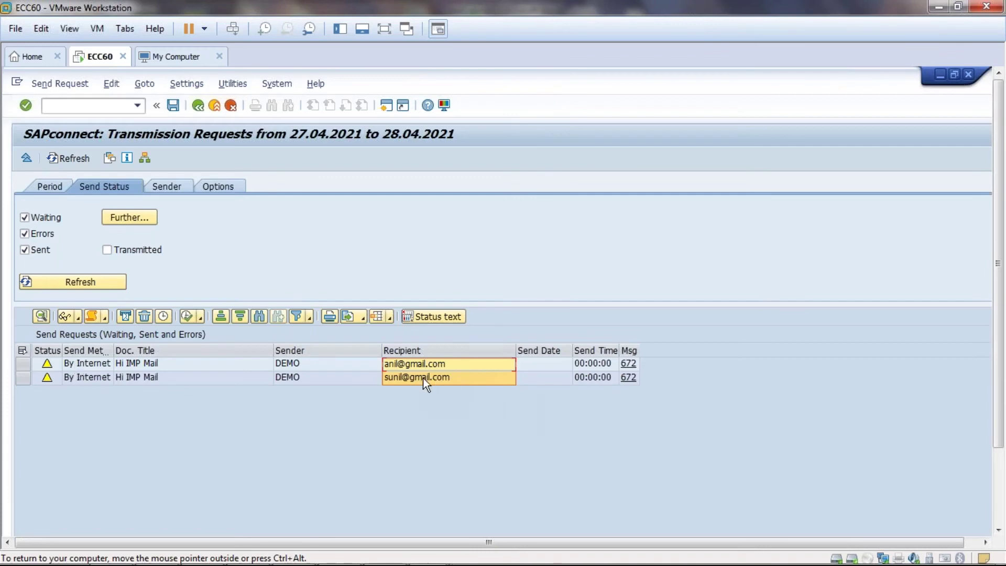
- Show the status text and long text for message 672, then go back
left_click(628, 364)
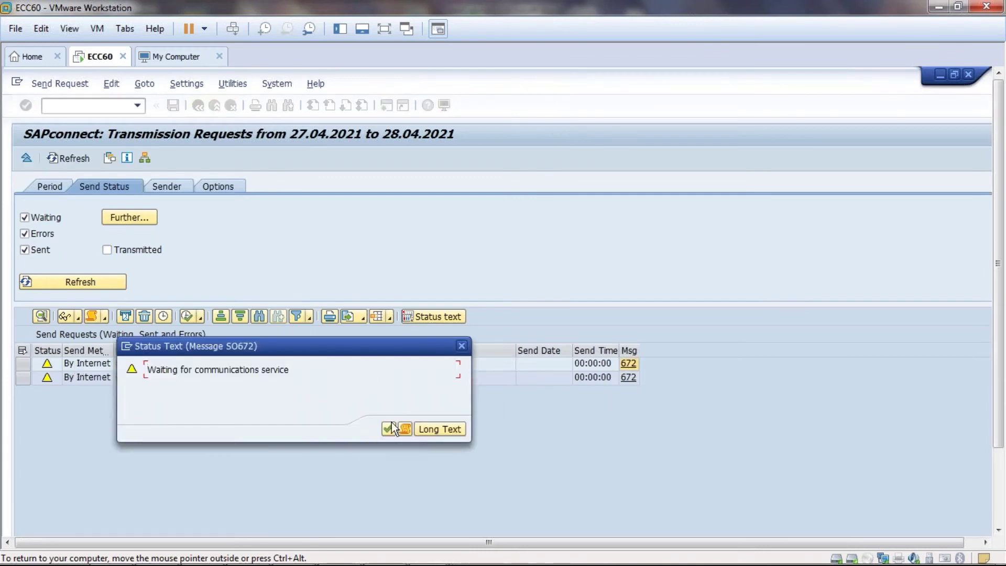
left_click(436, 431)
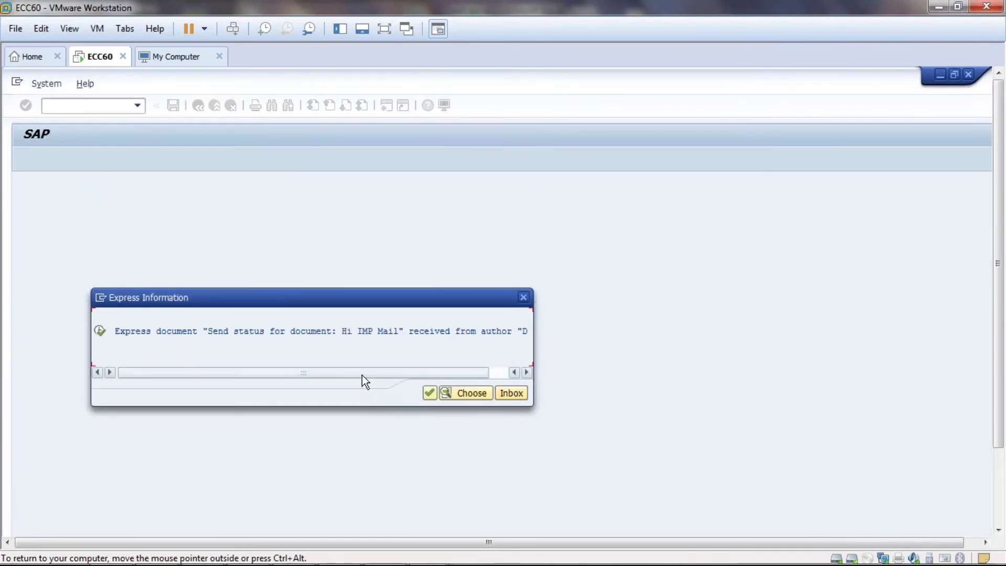
left_click_drag(363, 375, 528, 361)
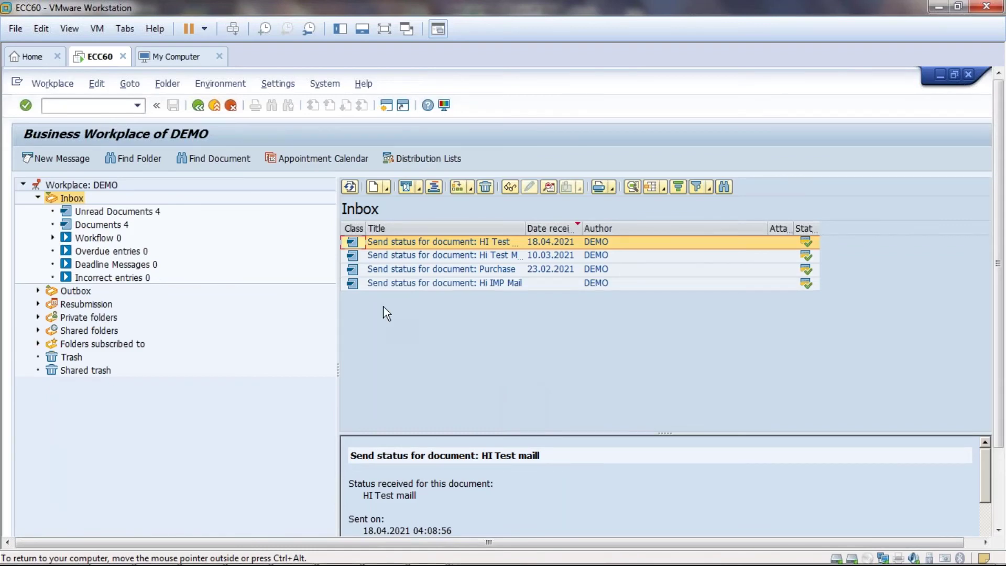
left_click(197, 106)
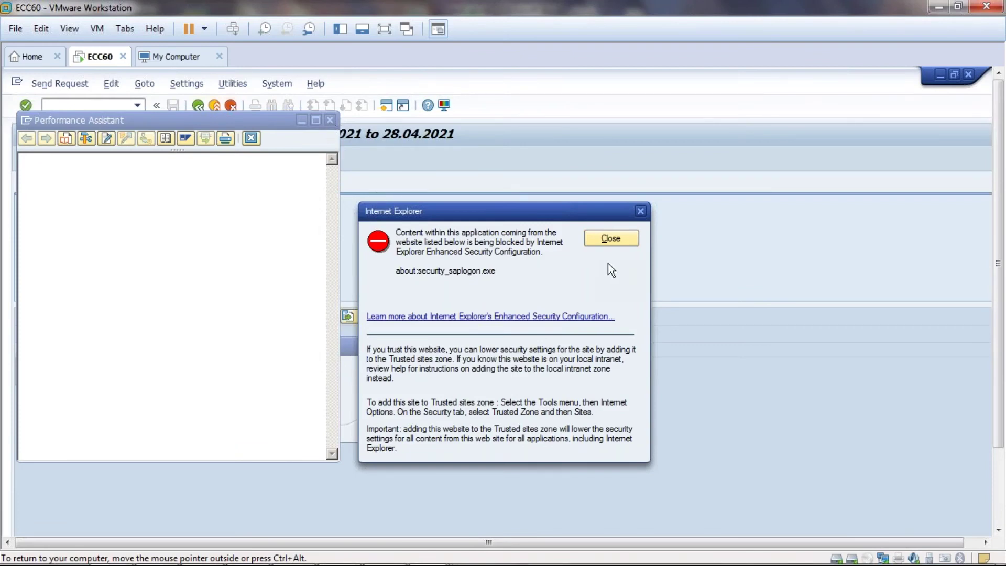
left_click(603, 236)
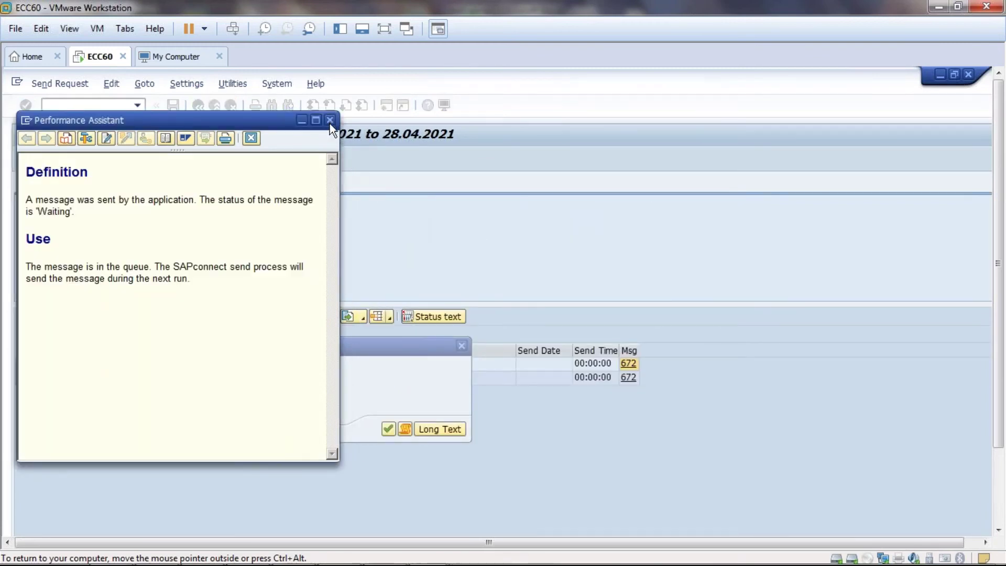
left_click(331, 120)
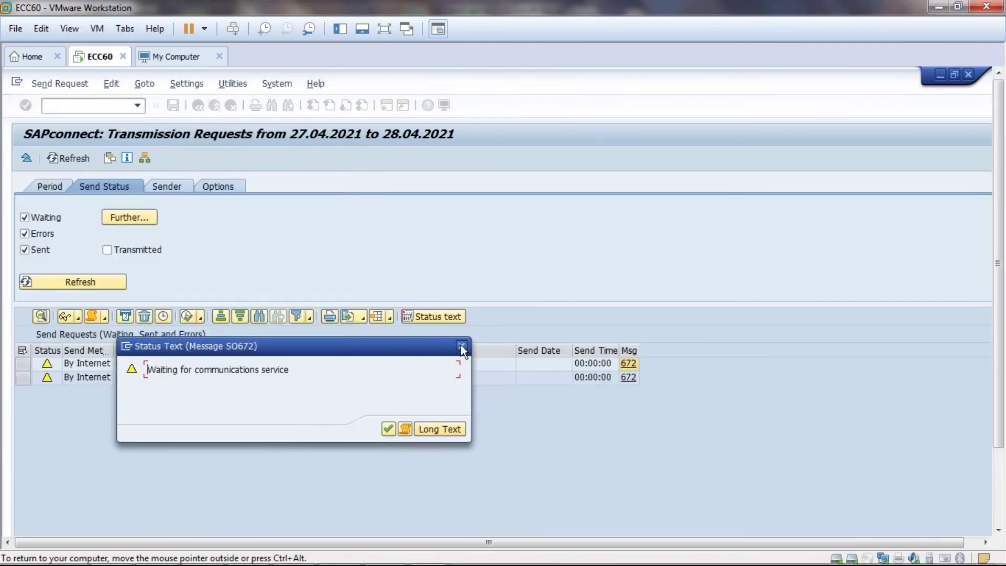
left_click(461, 347)
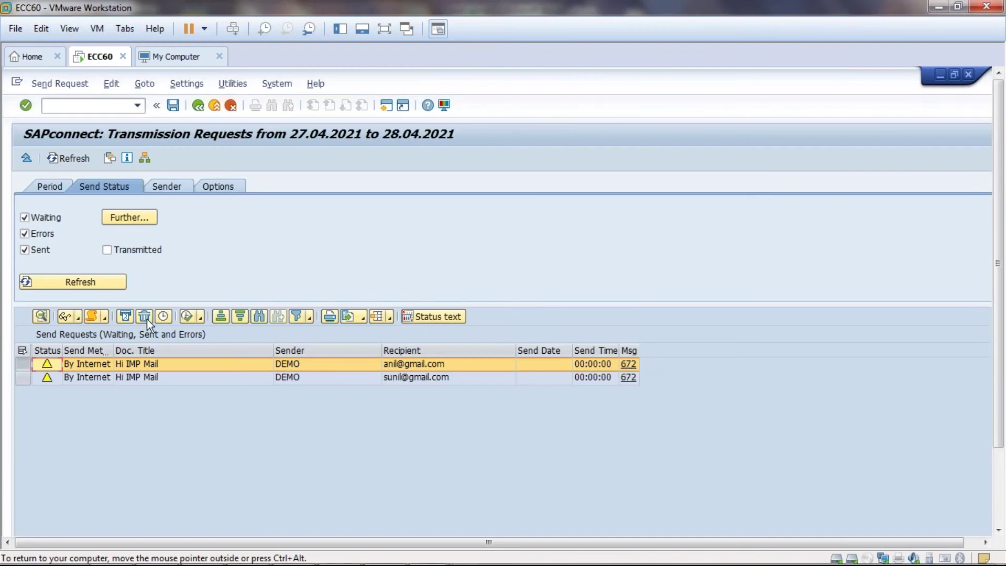
- Show only error requests by unticking Waiting and Sent, start date 26.04.2021, and refresh
left_click(24, 218)
left_click(29, 250)
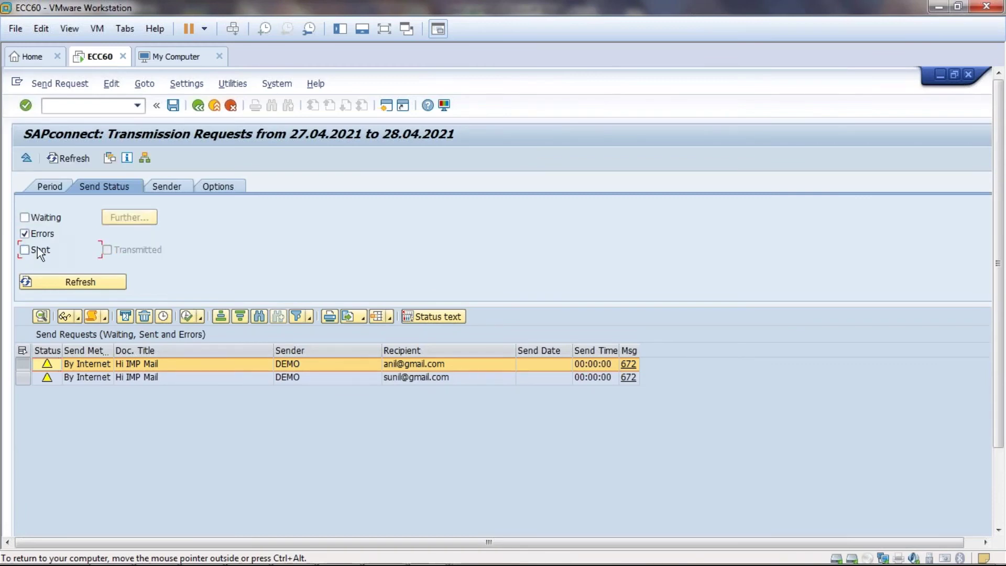
left_click(49, 182)
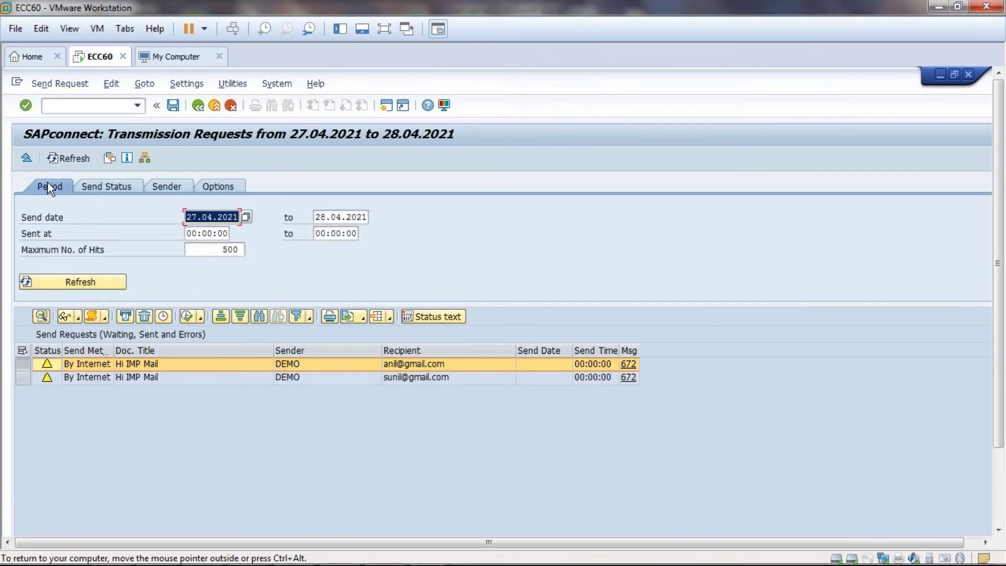
left_click(217, 215)
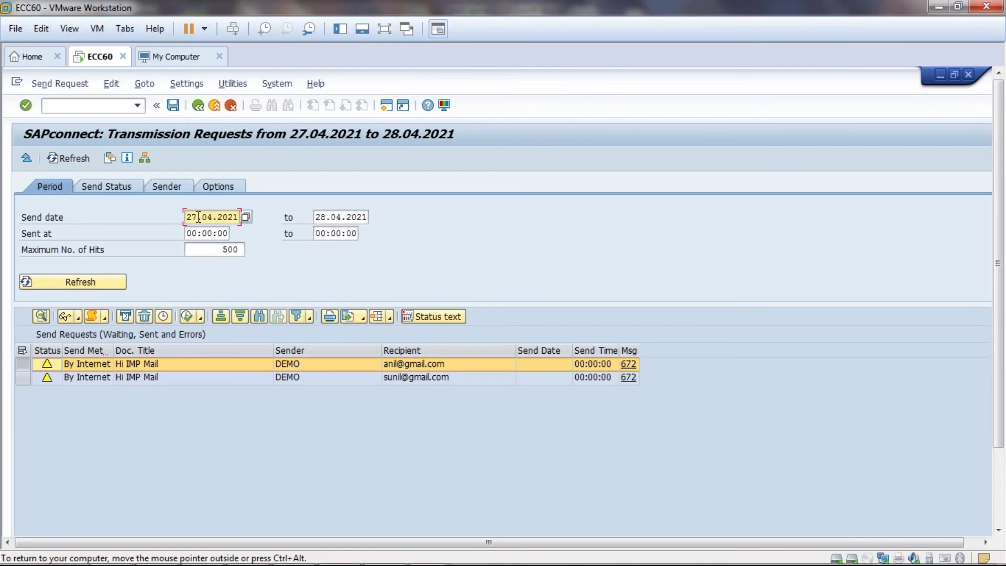
key("BackSpace")
type("6")
left_click(71, 283)
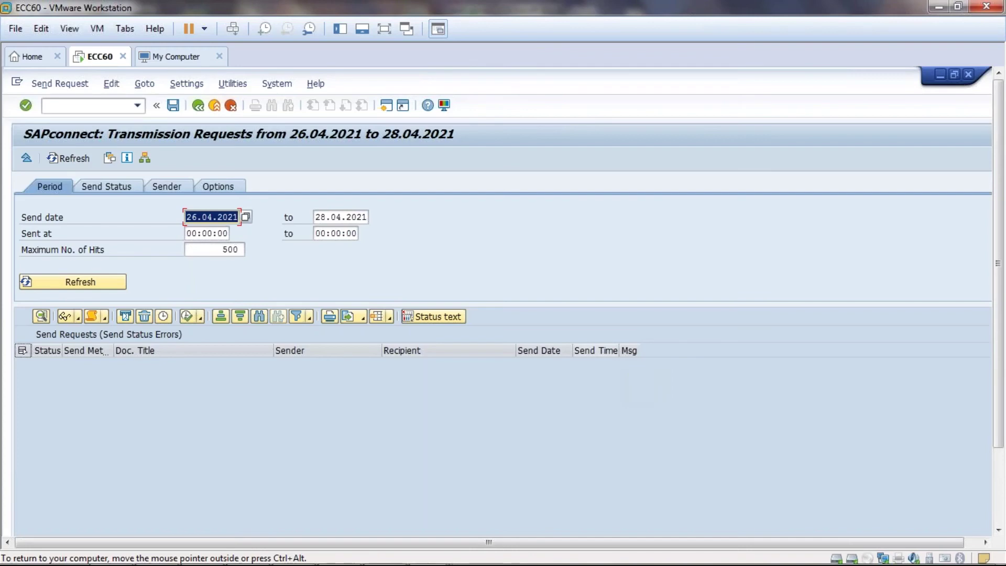
- Re-include Waiting send requests and refresh the list
left_click(112, 186)
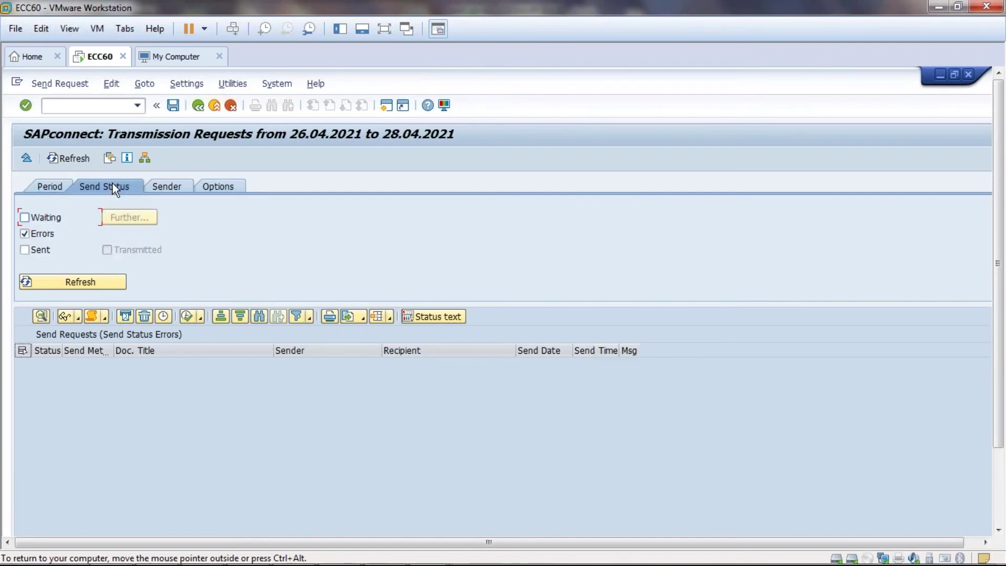
left_click(22, 219)
left_click(66, 282)
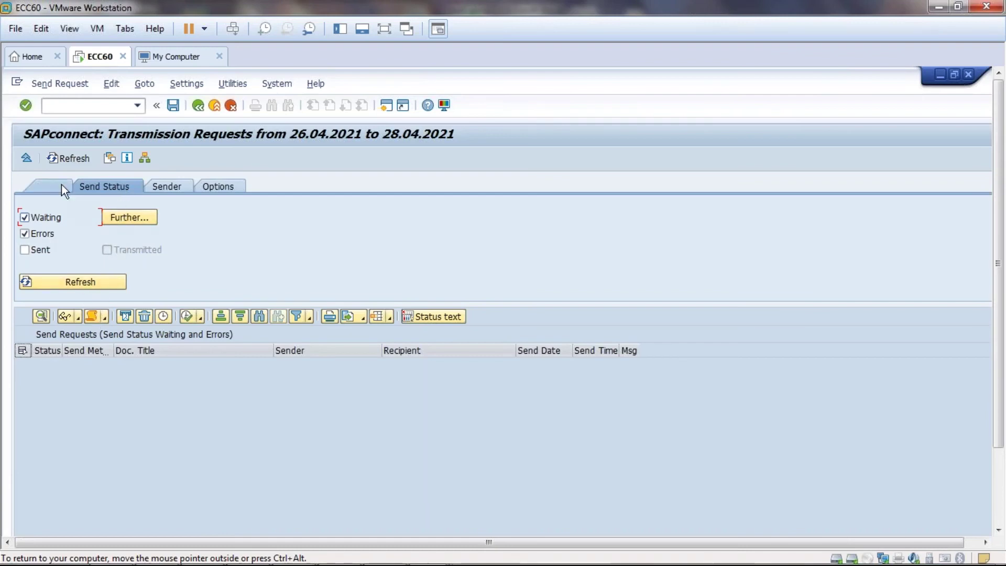
- Also include Sent requests, select all rows, and refresh with every status
left_click(167, 185)
left_click(230, 183)
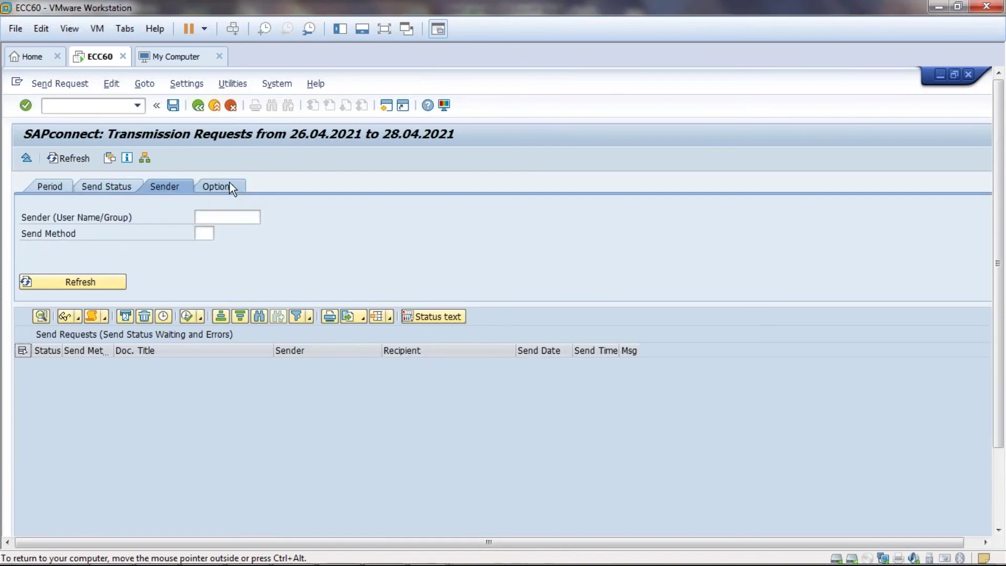
left_click(49, 181)
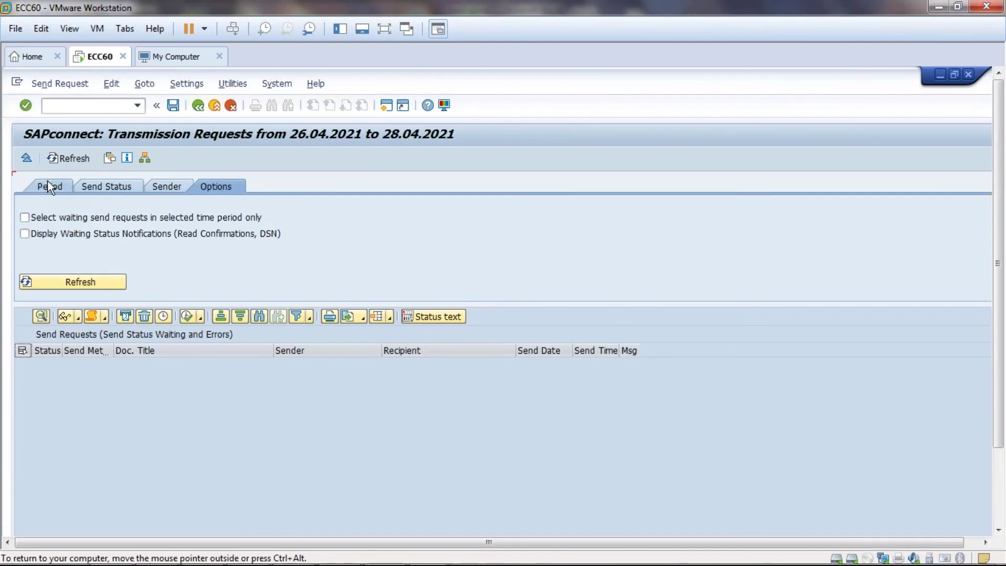
left_click(92, 186)
left_click(26, 250)
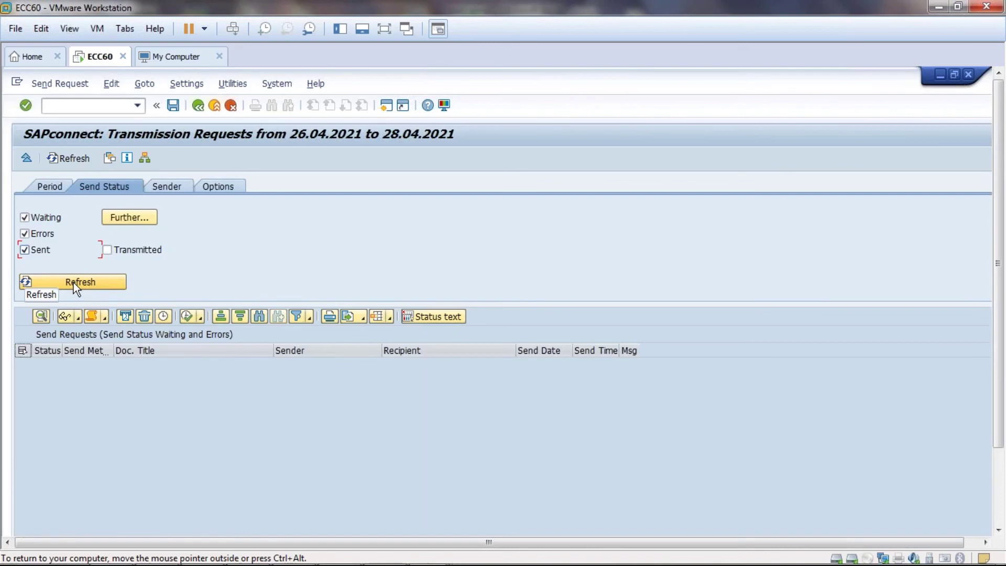
left_click(125, 317)
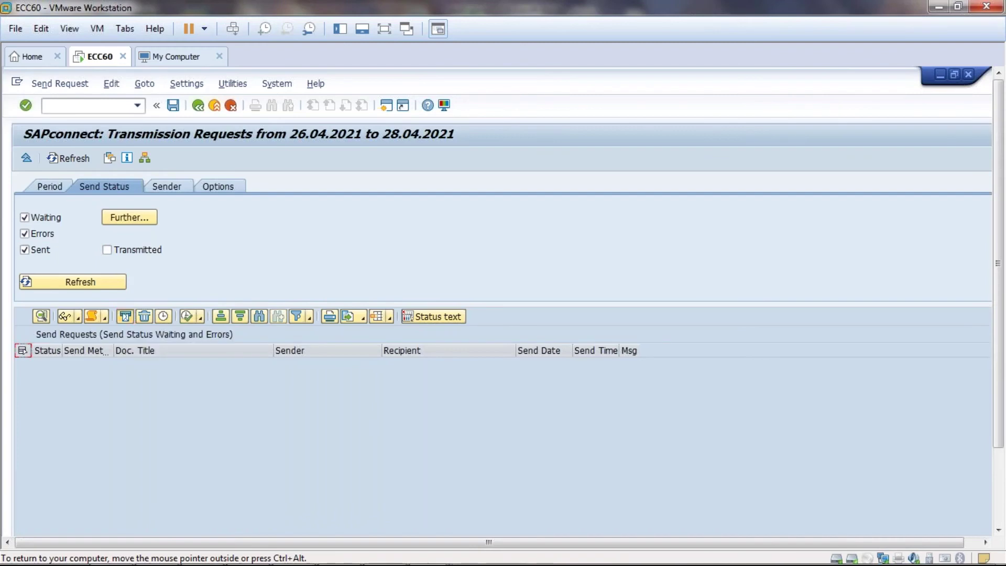
left_click(49, 187)
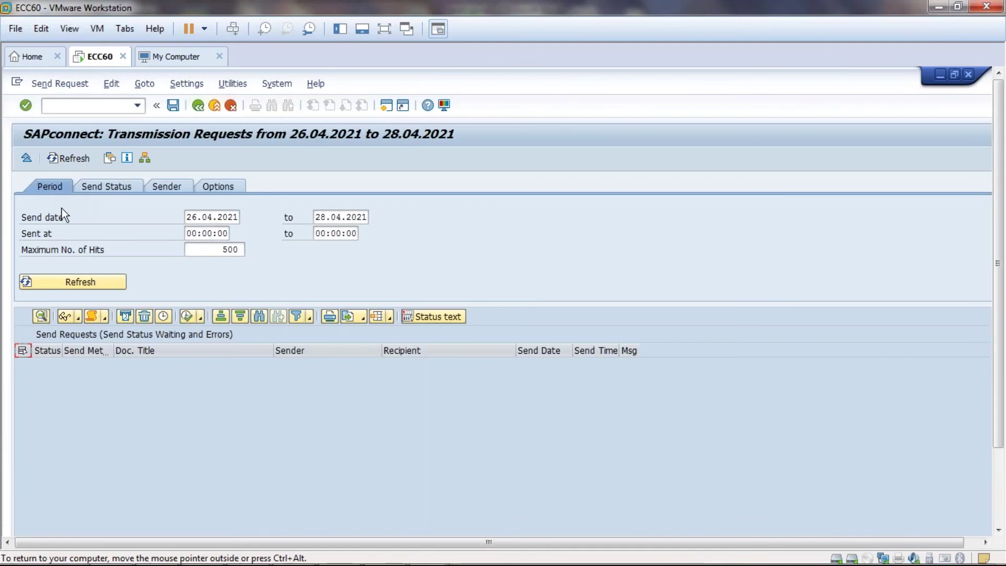
left_click(80, 283)
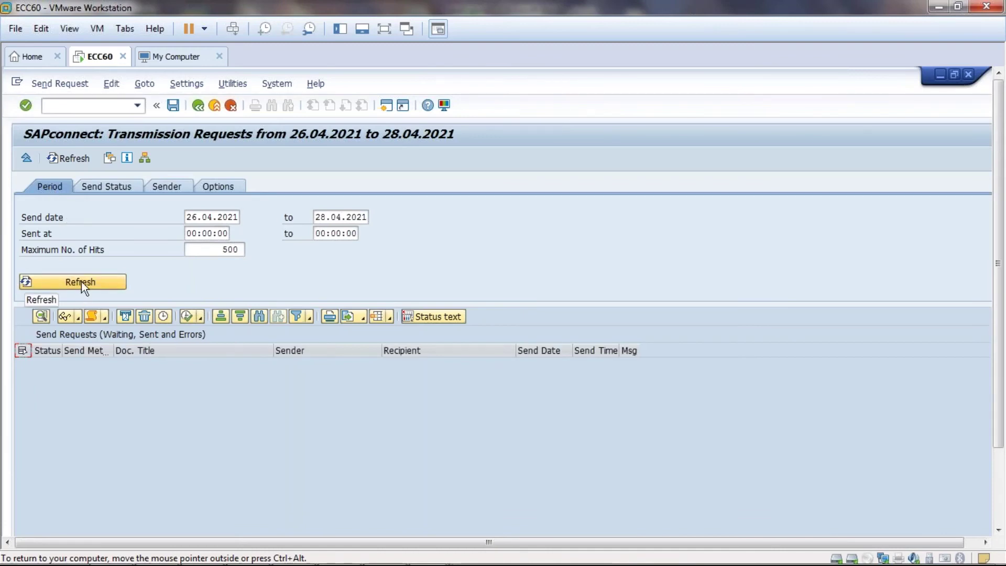
- Reopen SOST transmission requests and dismiss the Internet Explorer security warning
left_click(206, 107)
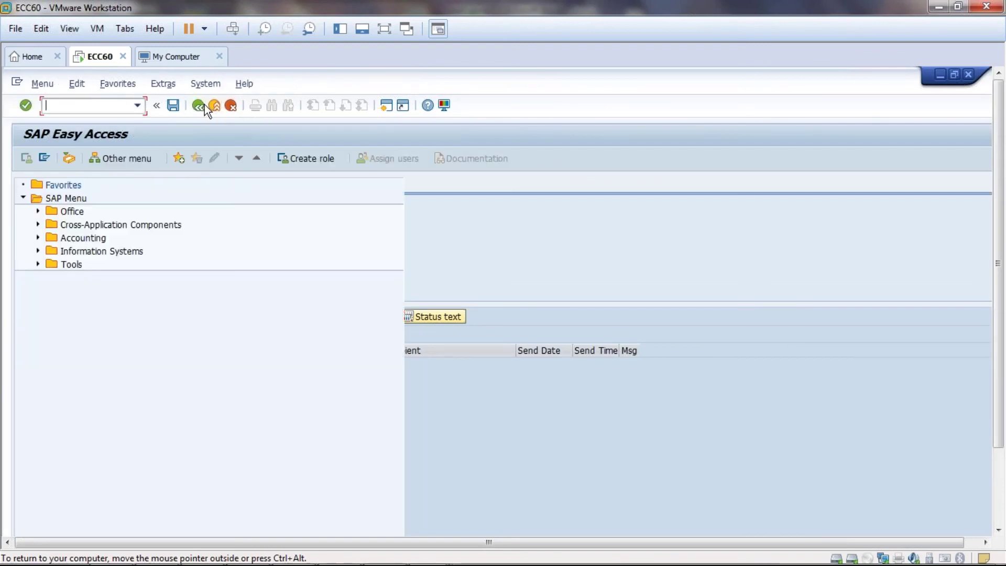
type("sost")
key("Return")
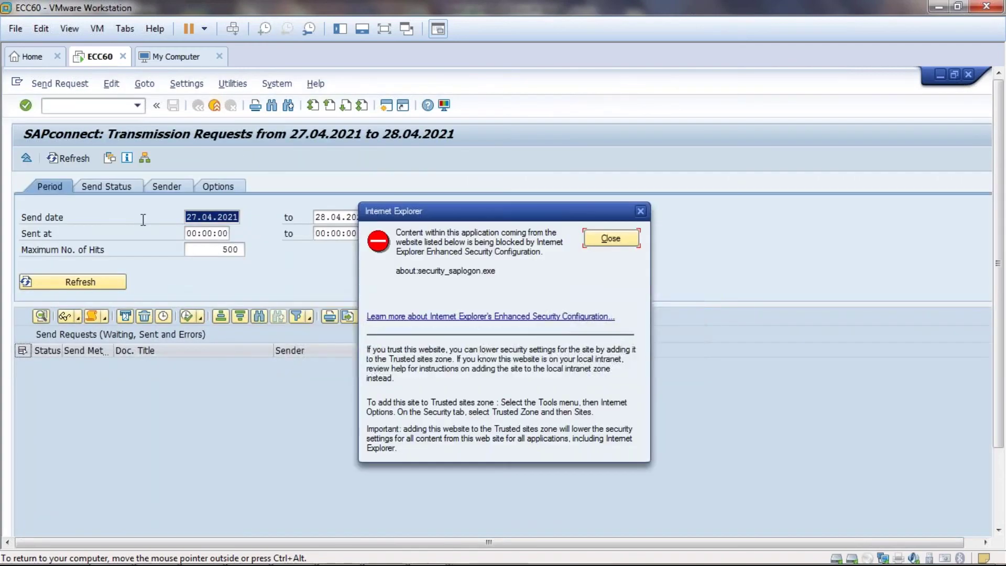
left_click(611, 238)
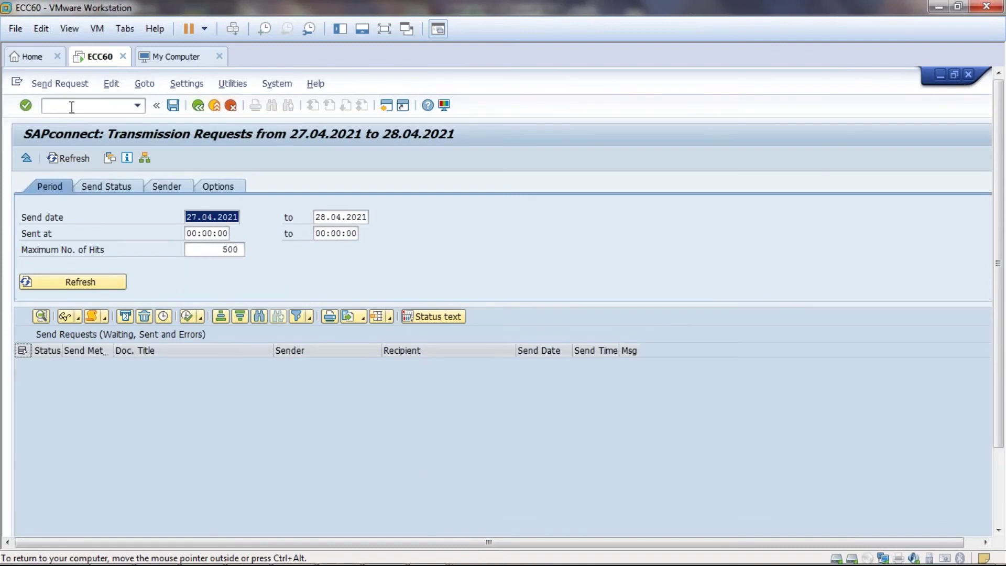
left_click(71, 78)
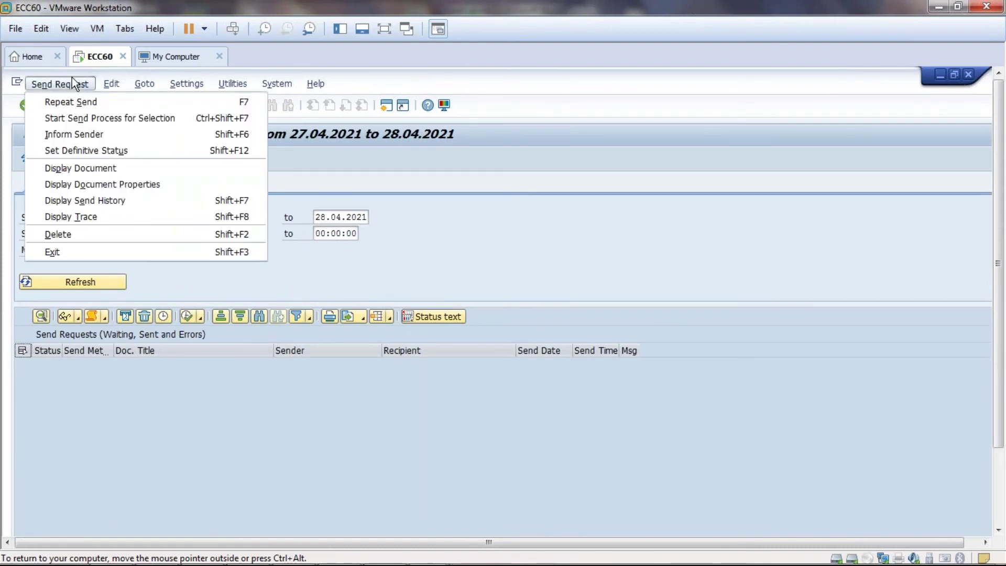
left_click(90, 100)
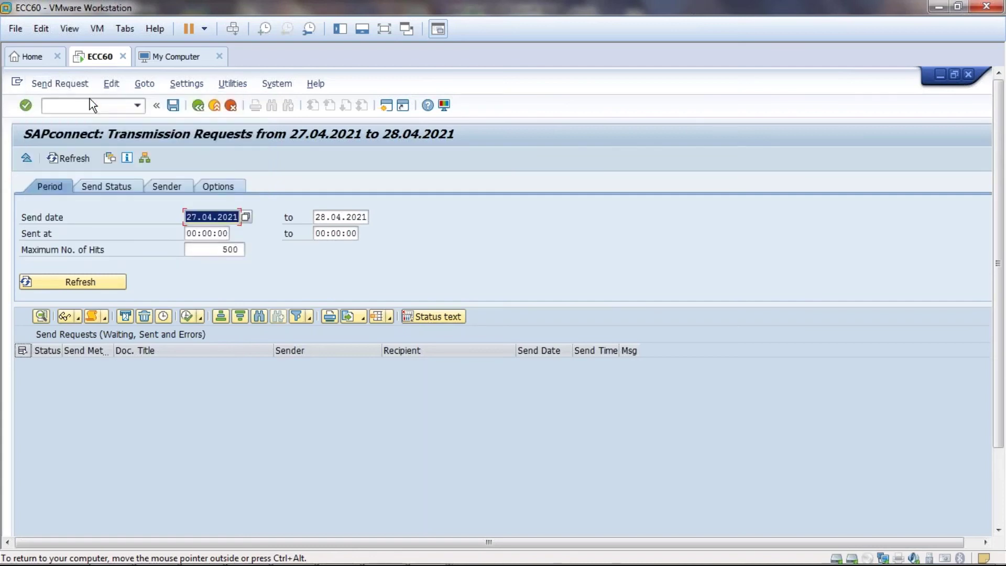
left_click(122, 318)
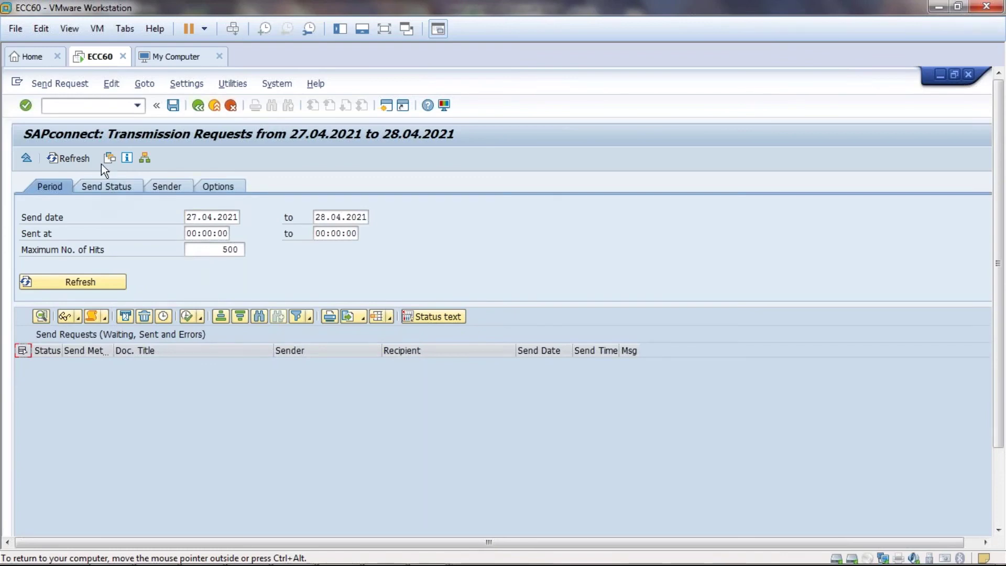
left_click(115, 156)
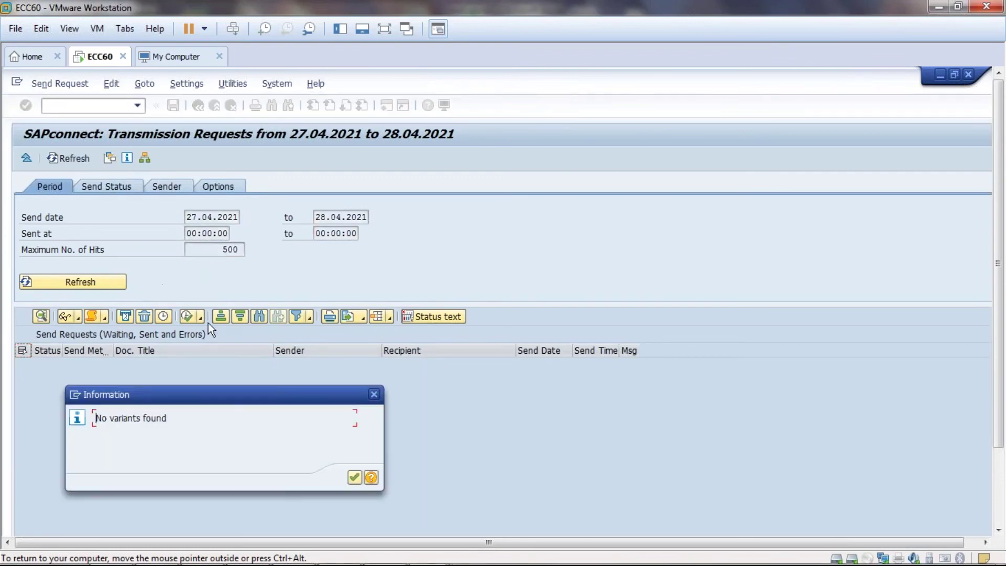
left_click(374, 393)
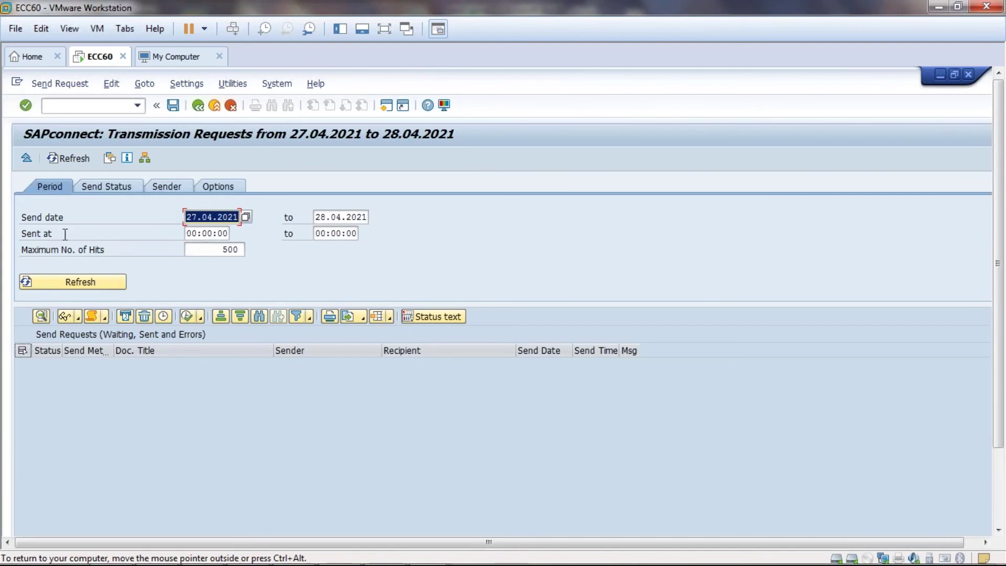
- Switch to the Word mail server notes and select the SCOT and SOST names
left_click(384, 550)
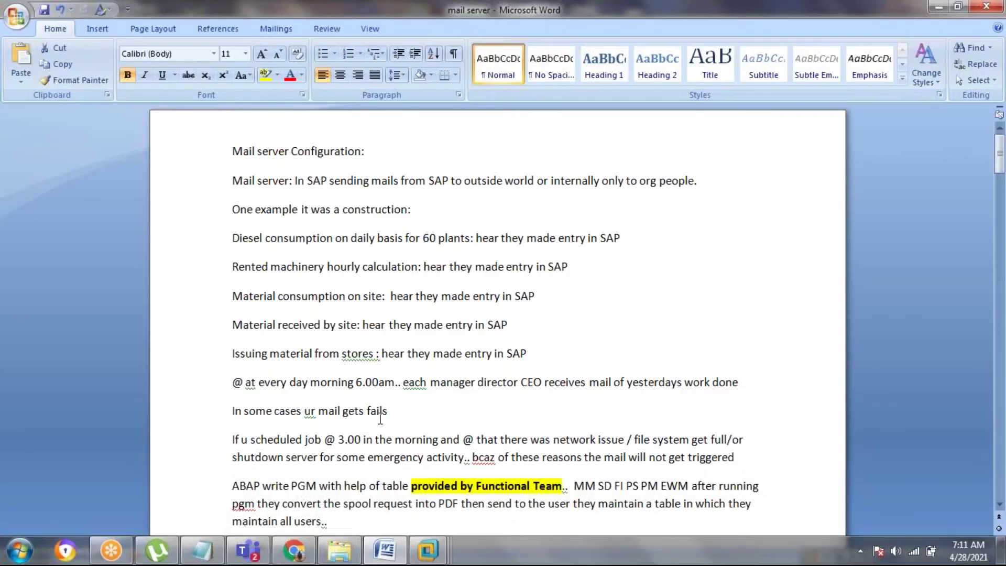
scroll(306, 333, "down", 5)
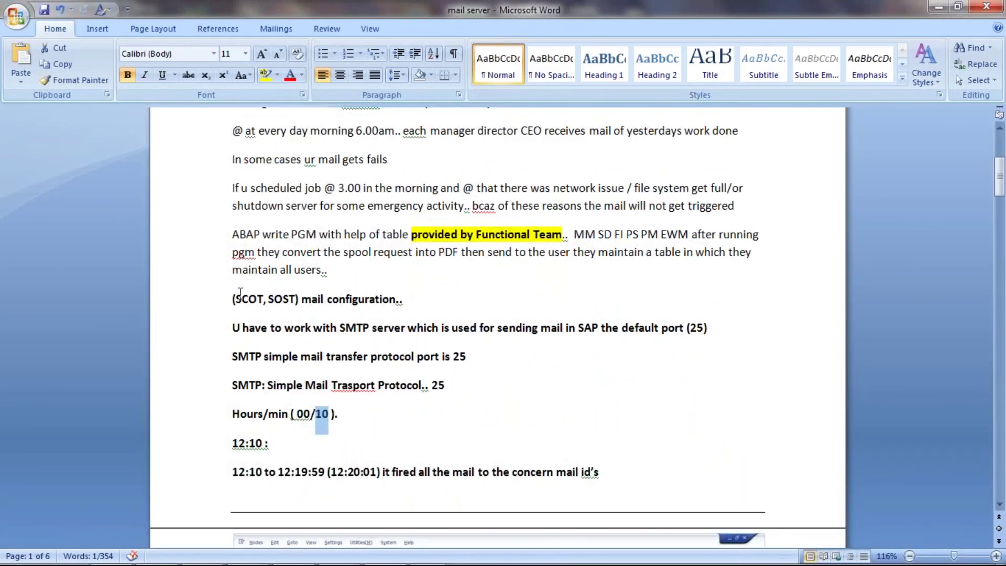
left_click_drag(235, 299, 258, 296)
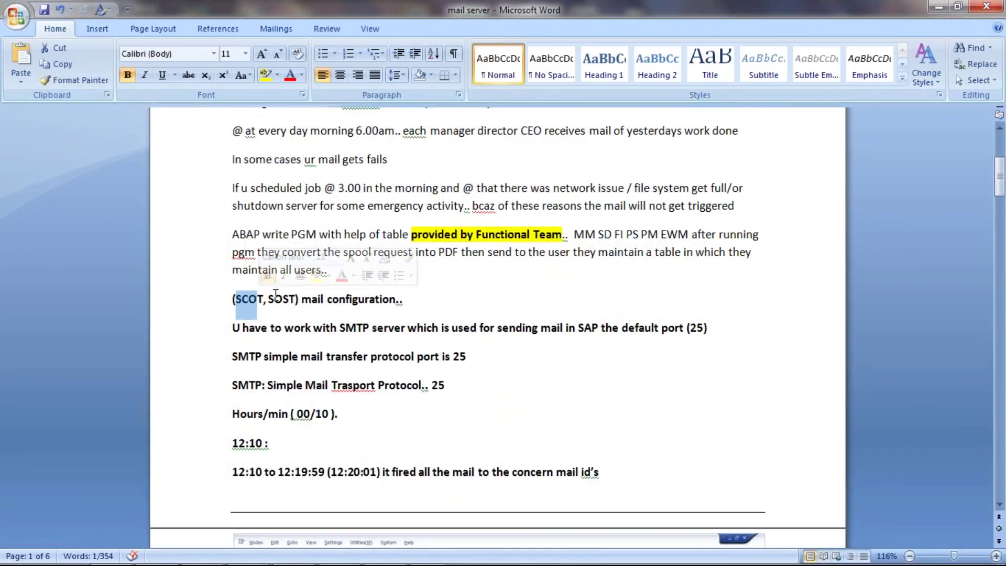
left_click_drag(268, 299, 325, 301)
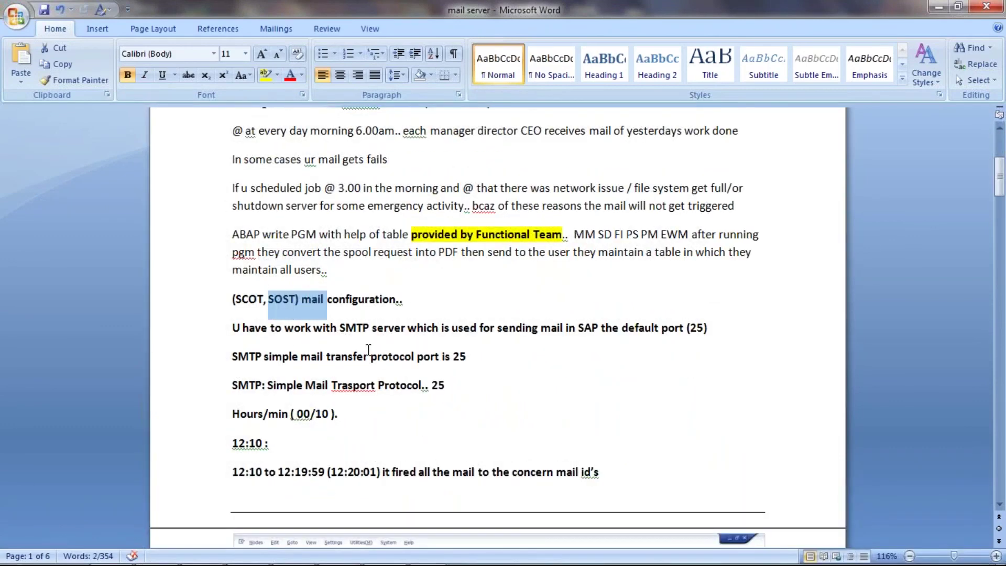
- Highlight RSconn01 in yellow in the line about 10/15/20/25-minute time frames
scroll(367, 315, "down", 15)
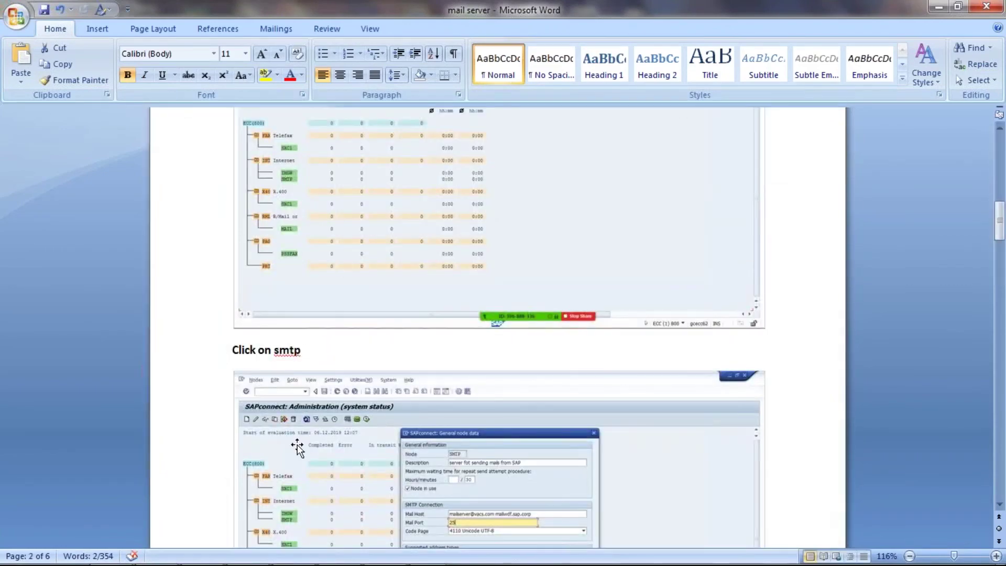
scroll(298, 448, "down", 20)
scroll(410, 365, "down", 10)
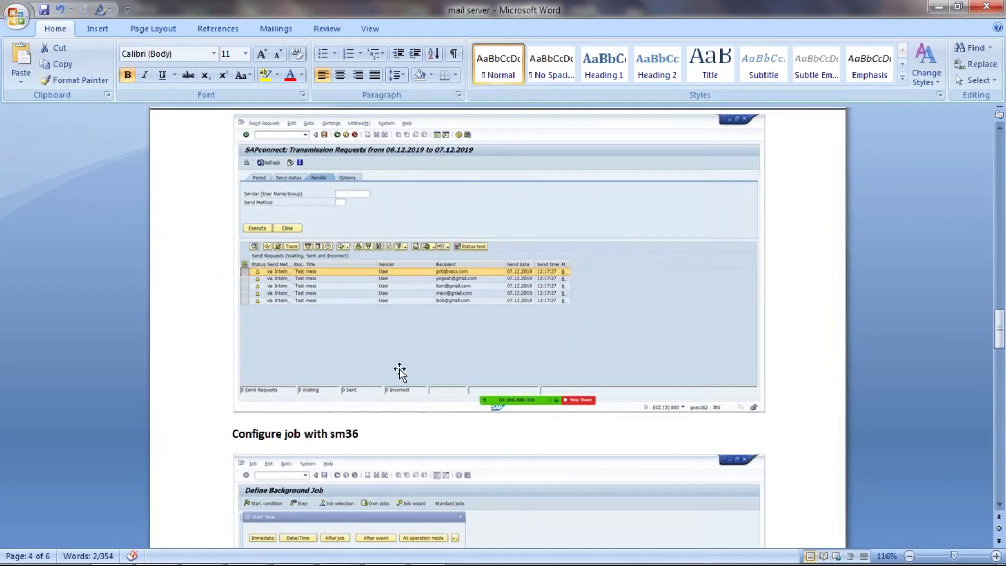
scroll(367, 405, "down", 3)
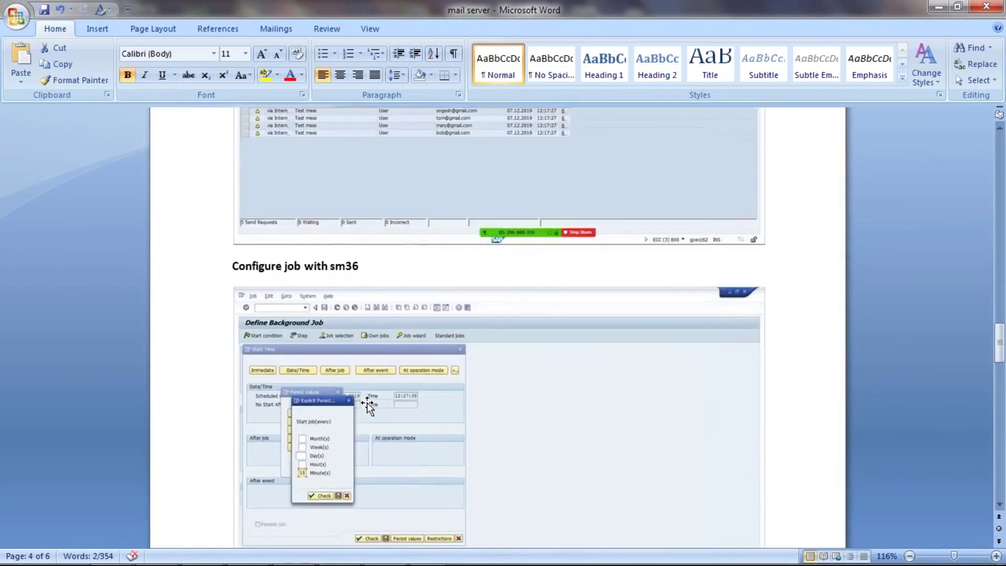
scroll(366, 404, "down", 3)
scroll(340, 367, "up", 3)
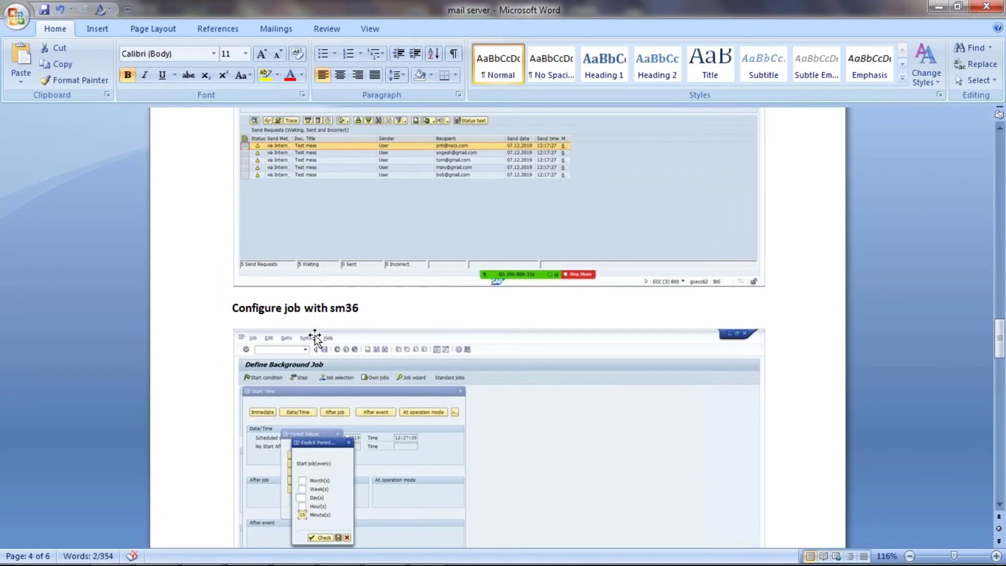
scroll(320, 348, "down", 10)
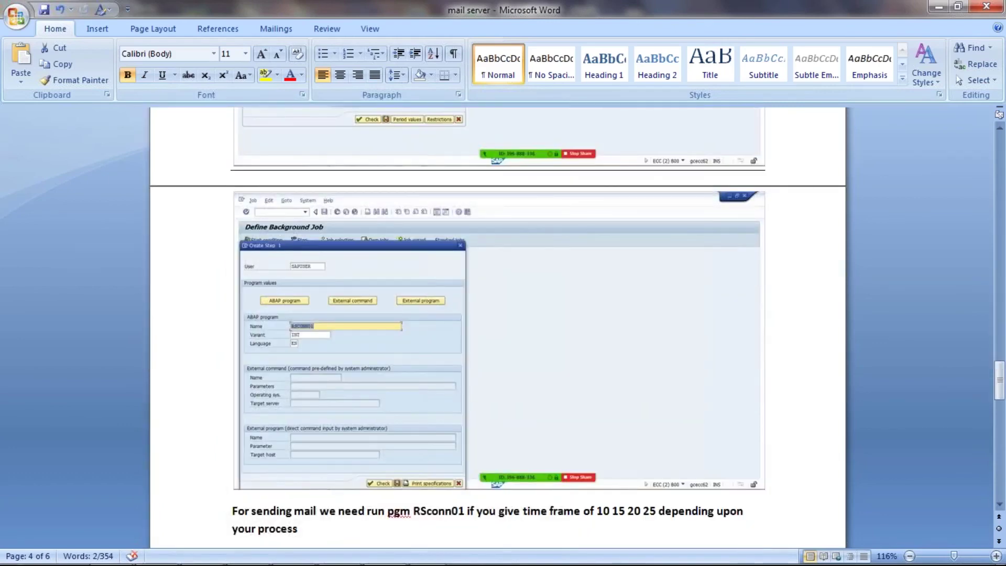
scroll(419, 315, "down", 6)
left_click_drag(414, 259, 463, 258)
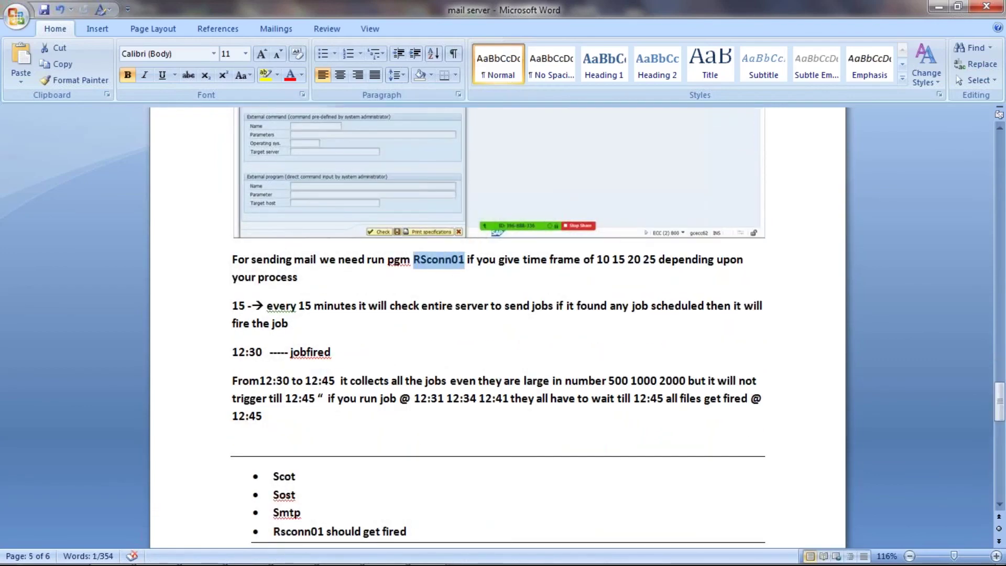
left_click(267, 75)
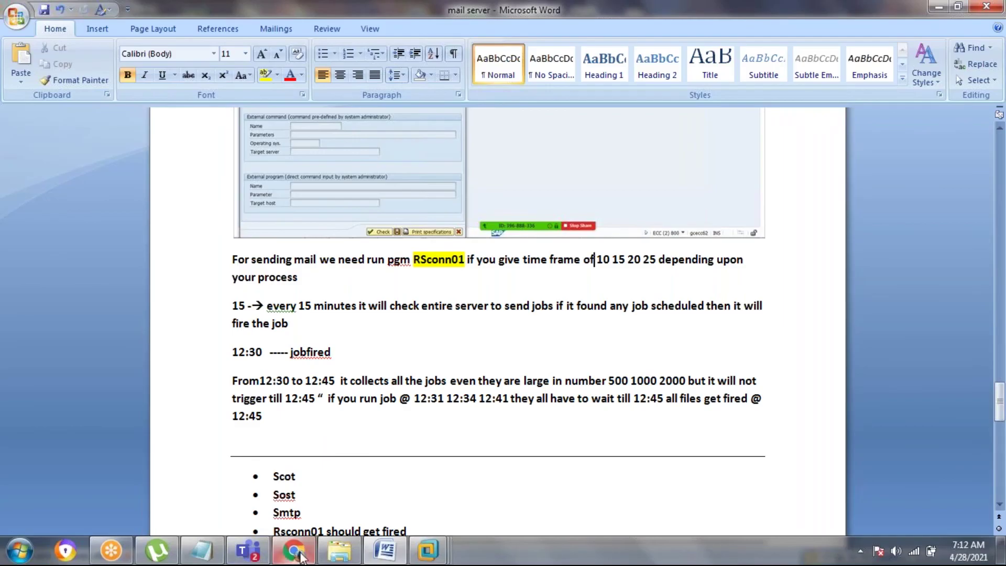
left_click(294, 556)
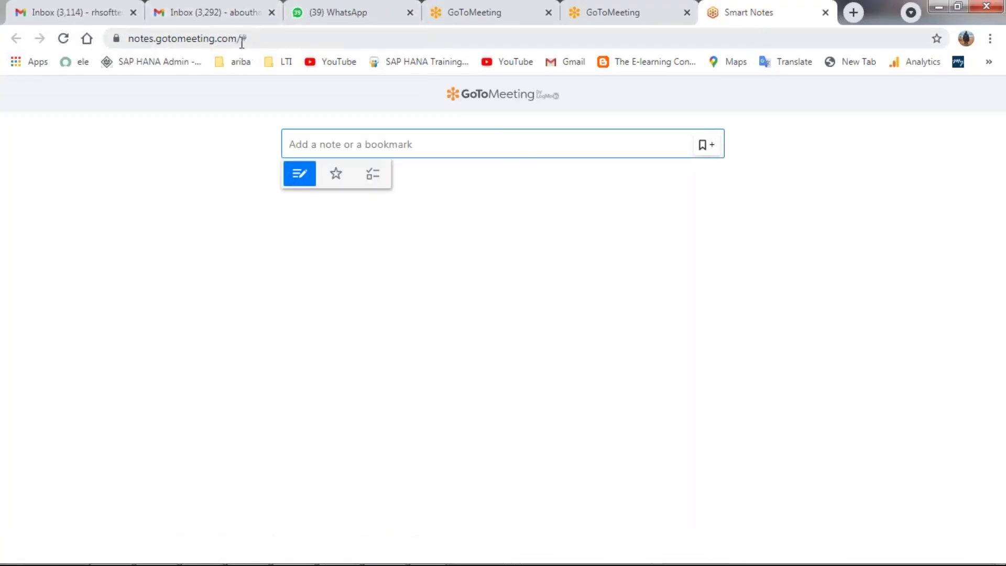
- Search Google for 'rsconn01 sap', correcting the stray extra zero in the query
left_click(241, 38)
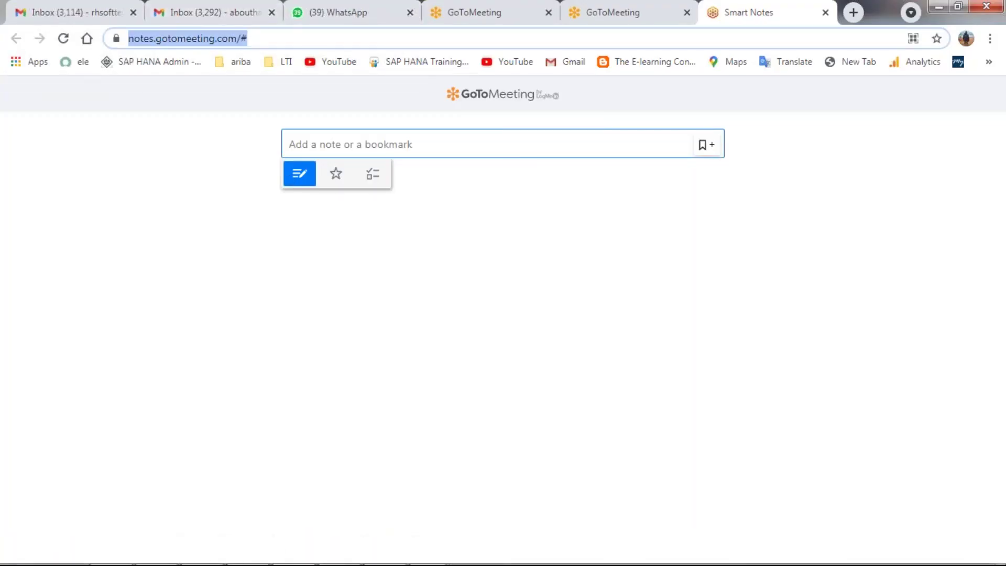
type("rsconn01")
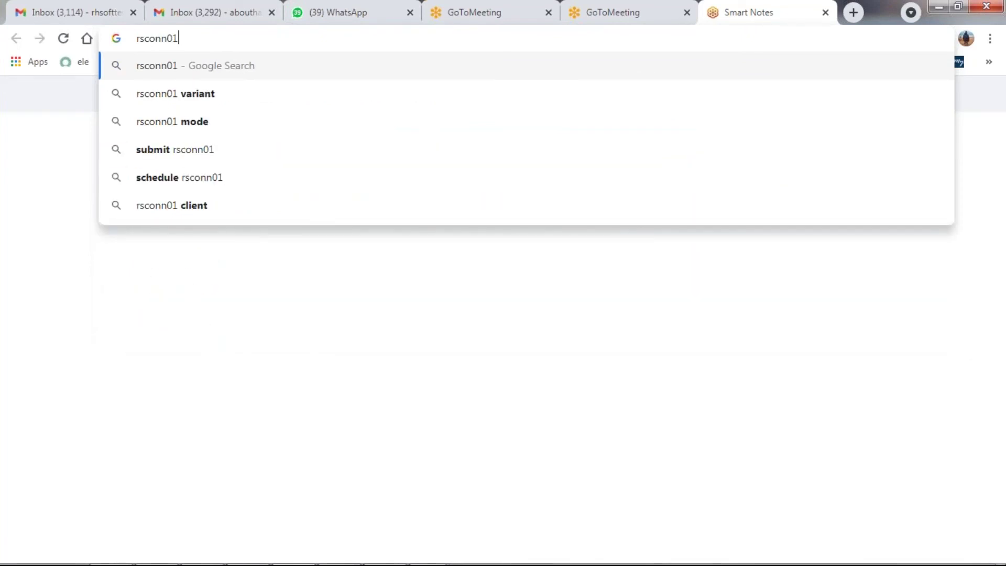
type(" sap")
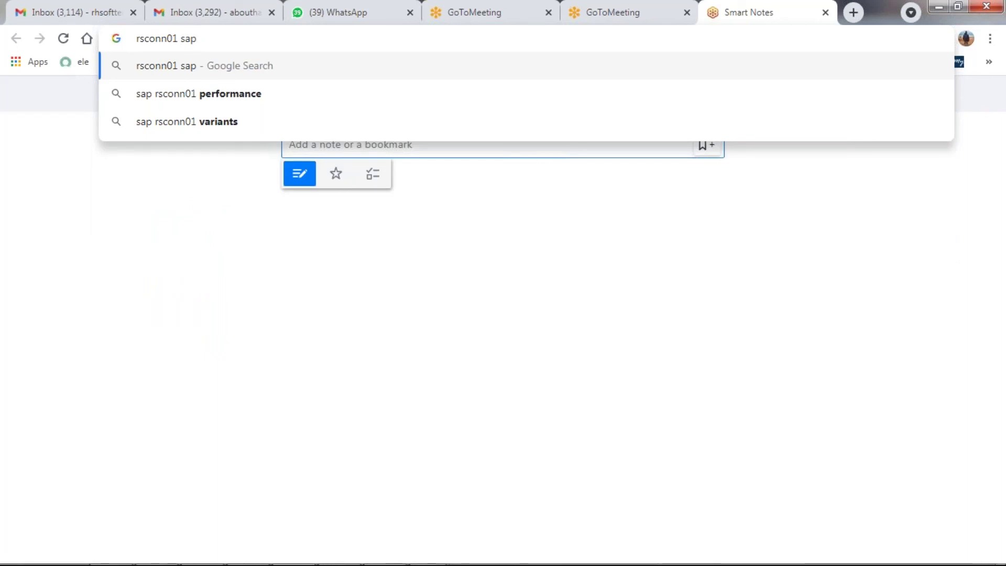
type("0")
key("Return")
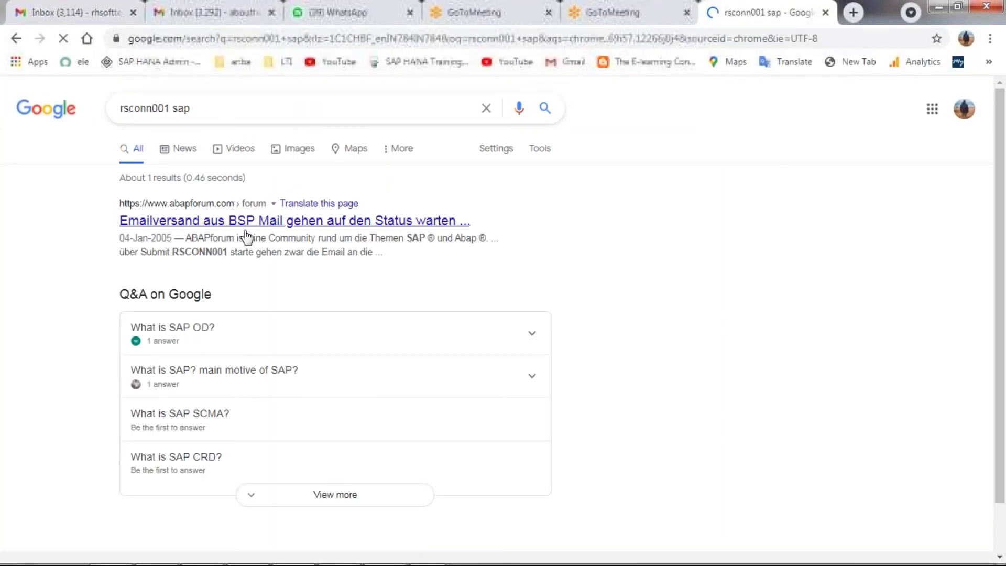
scroll(258, 393, "down", 2)
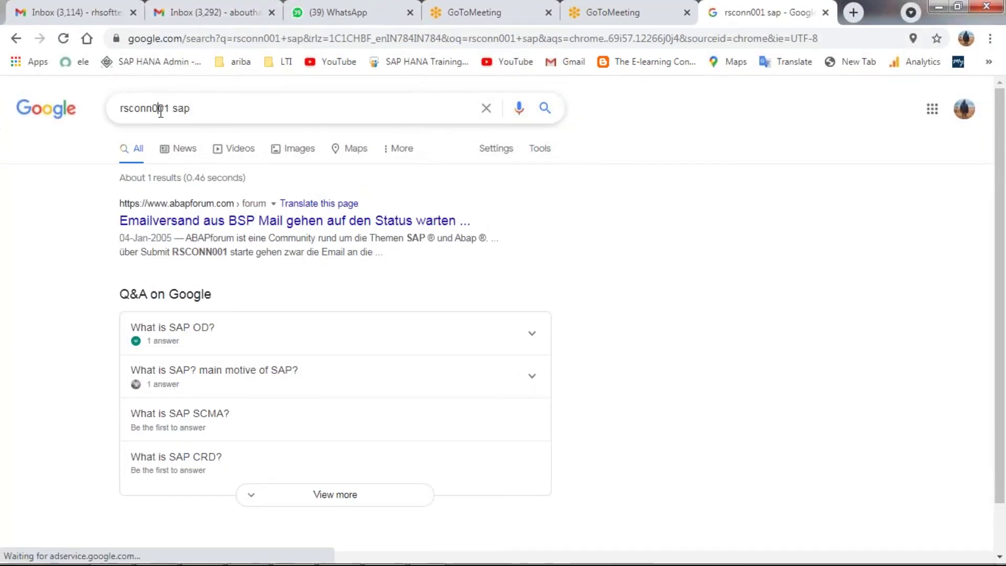
left_click(161, 108)
key("BackSpace")
key("Return")
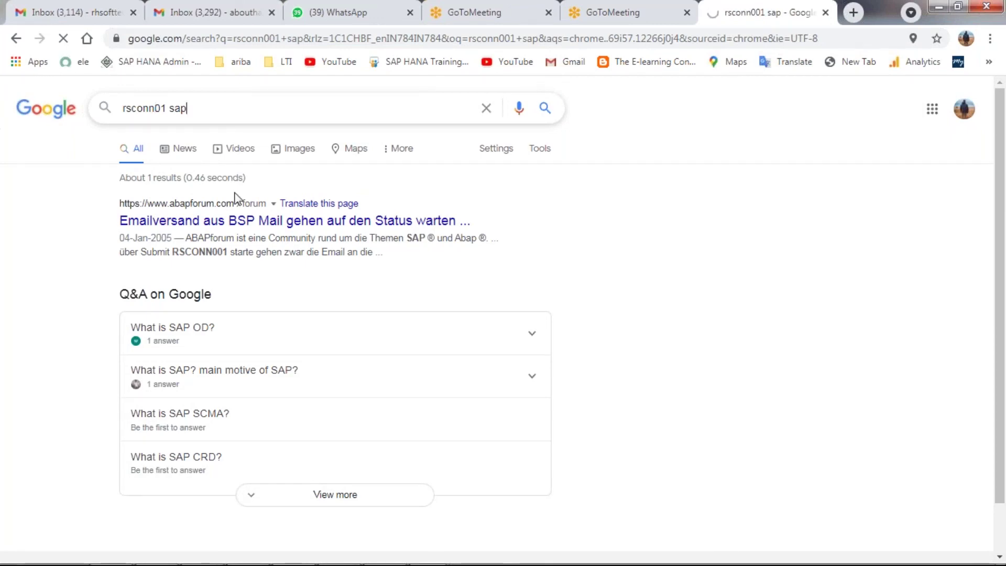
scroll(230, 194, "down", 2)
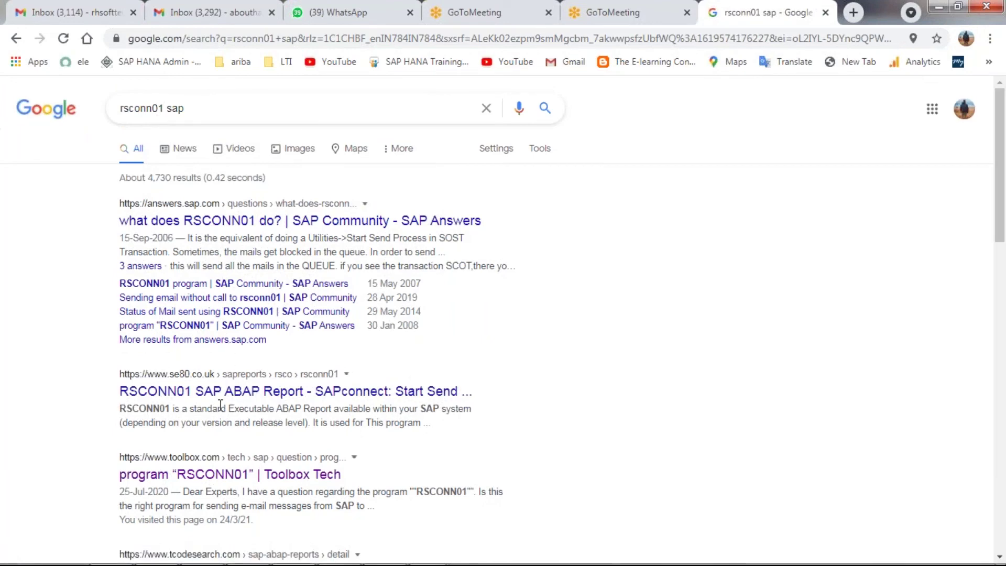
- Open the se80 RSCONN01 report result in a new background tab
left_click(208, 394)
right_click(304, 388)
left_click(328, 397)
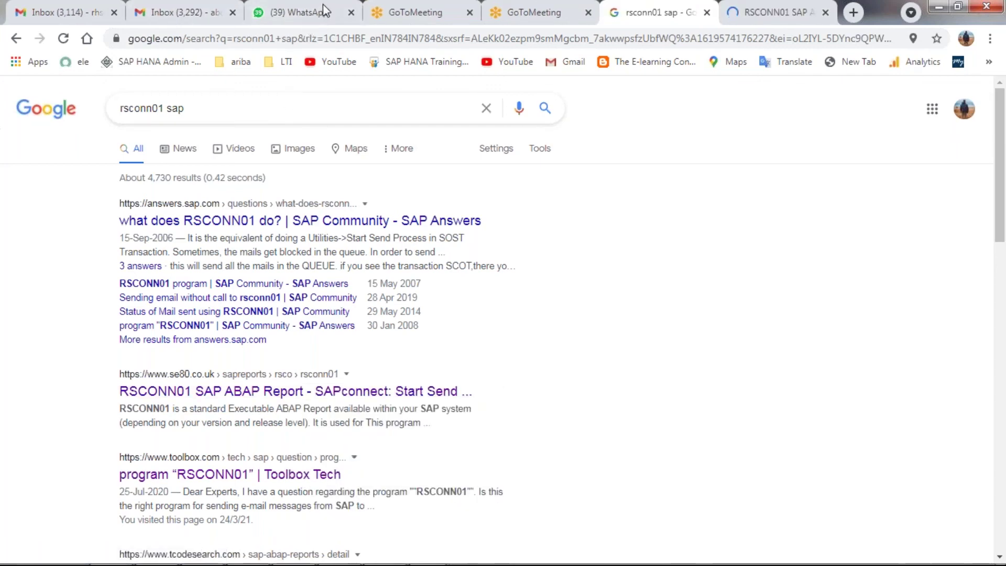
- Check the two GoToMeeting tabs, then return to the rsconn01 sap search results
left_click(386, 16)
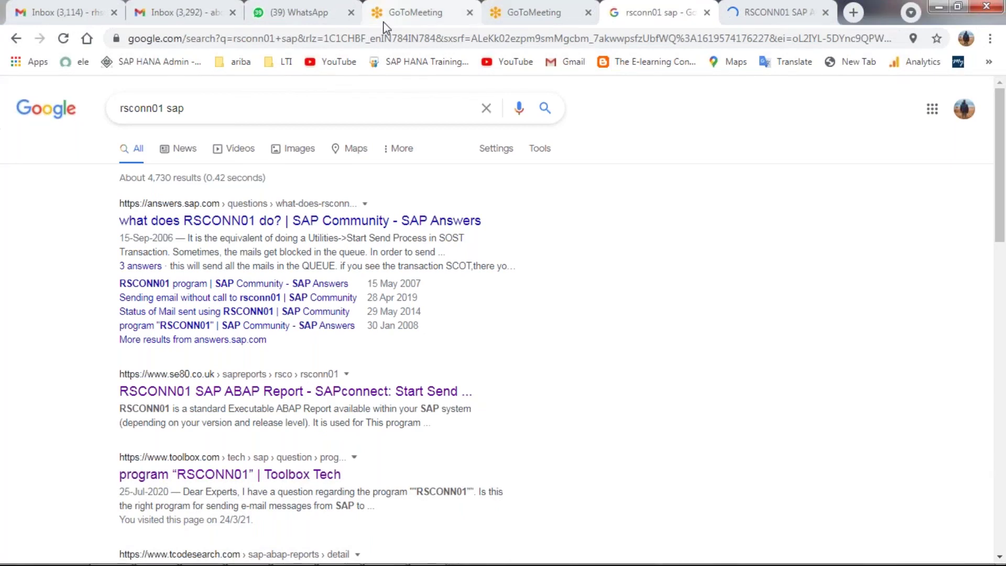
left_click(503, 19)
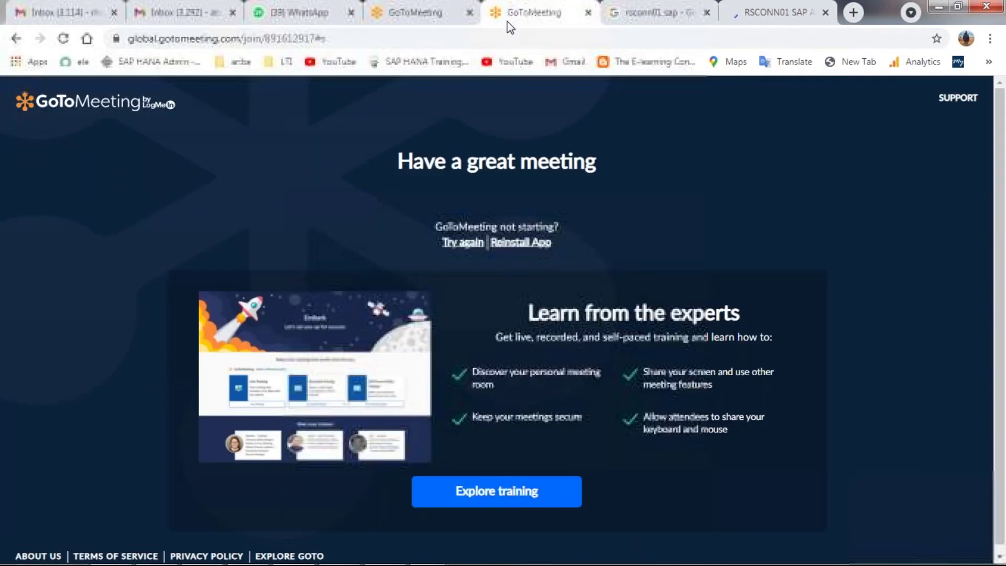
left_click(621, 23)
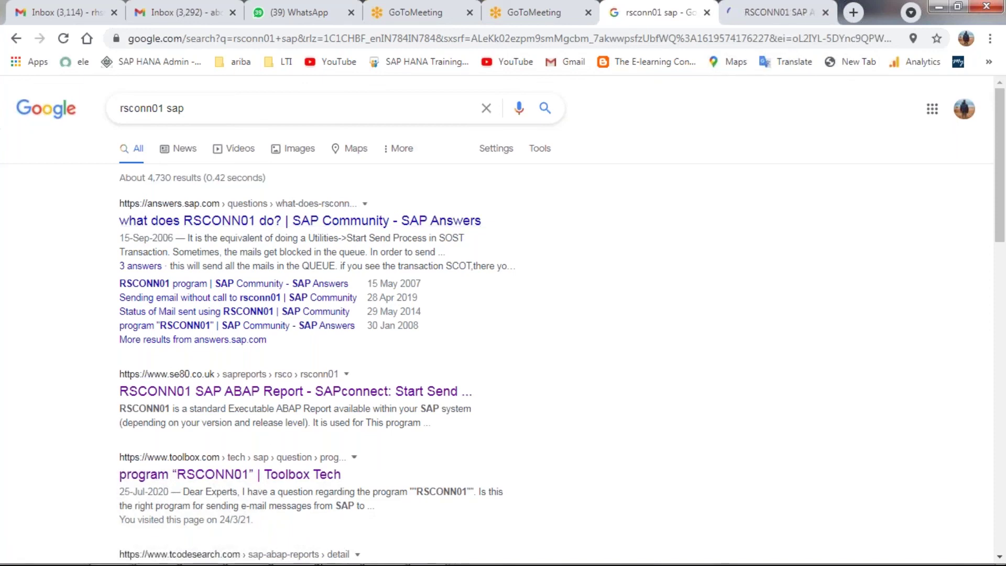
- Switch to the ECC60 virtual machine and open transaction SM37 with /nsm37
mouse_move(390, 553)
mouse_move(428, 550)
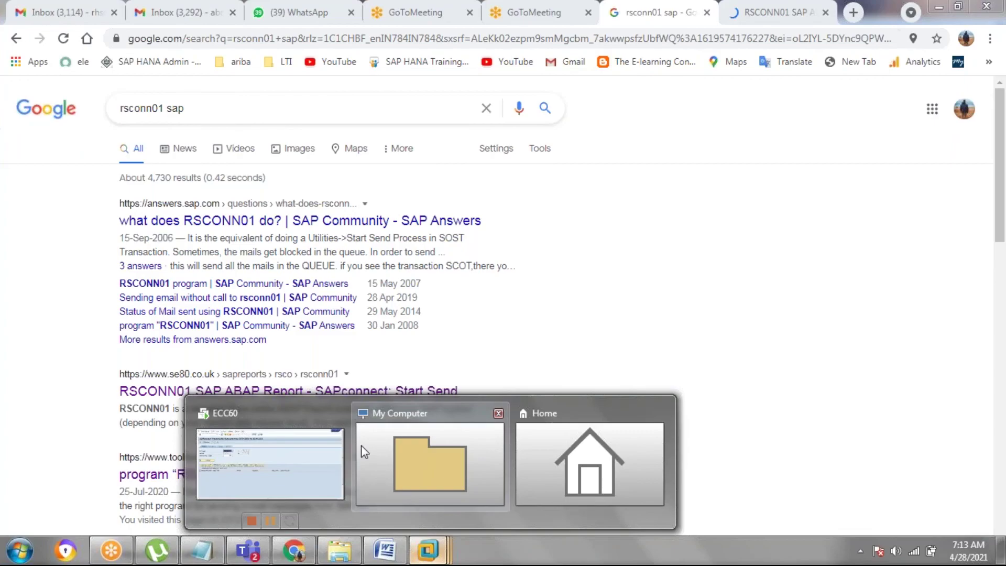
left_click(341, 451)
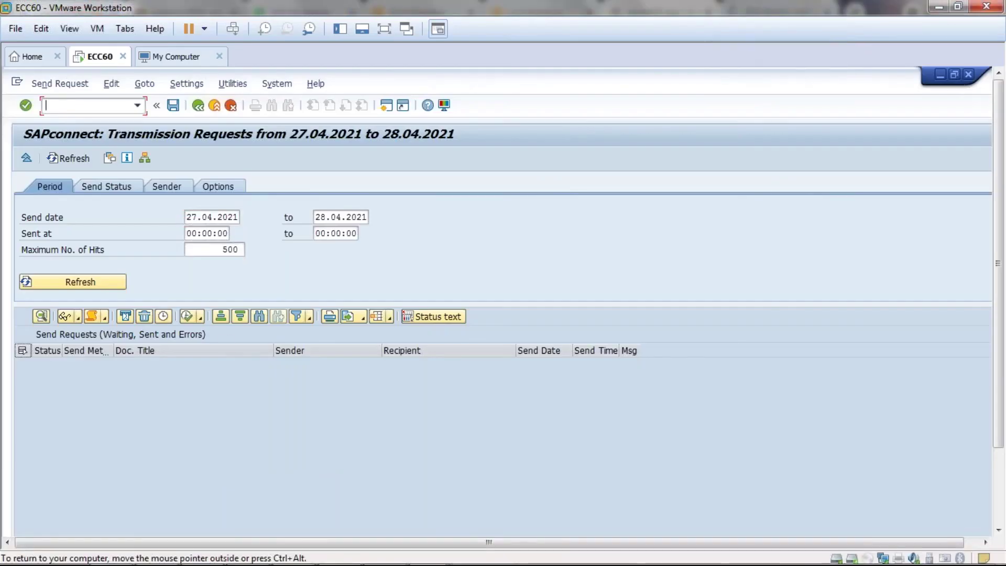
type("/nsm38")
key("BackSpace")
type("7")
key("Return")
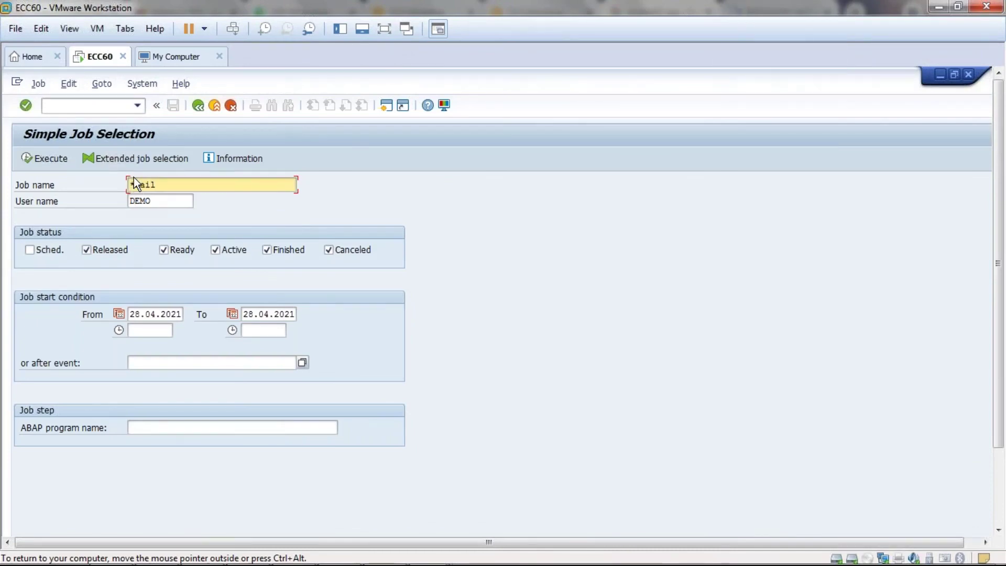
- Replace user name DEMO with * and list the *mail* jobs for all users
left_click(157, 201)
left_click_drag(153, 201, 127, 201)
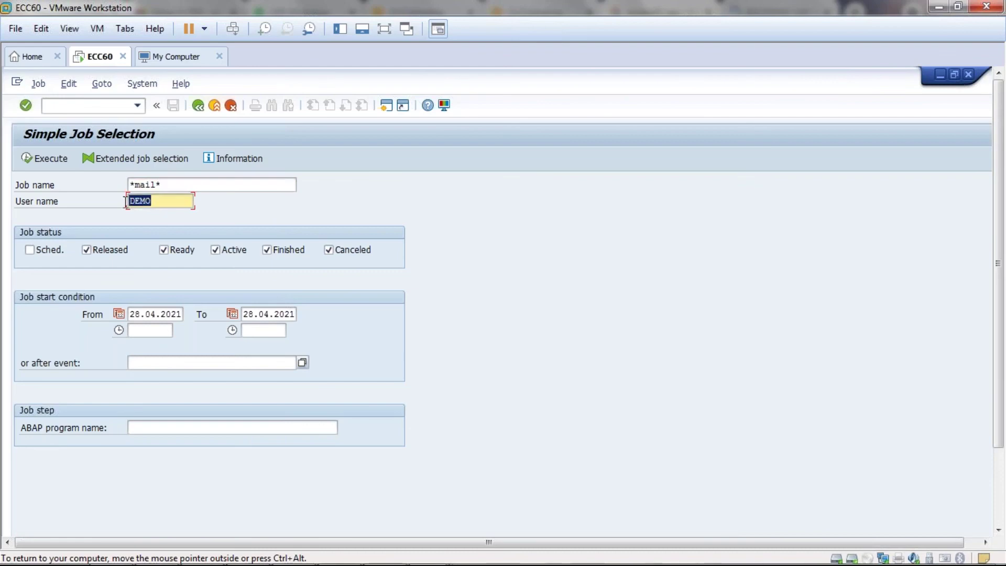
type("*")
left_click(47, 160)
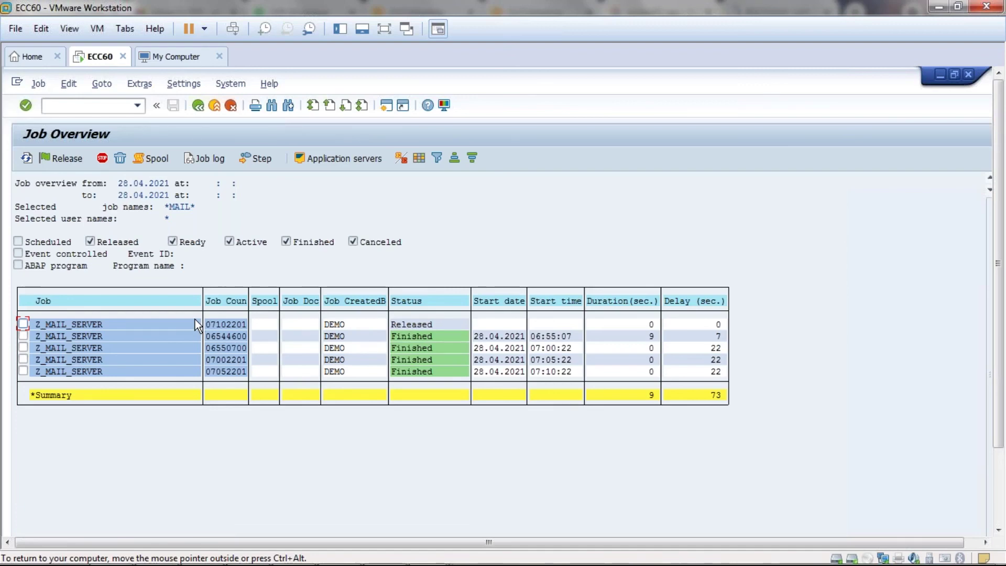
double_click(83, 326)
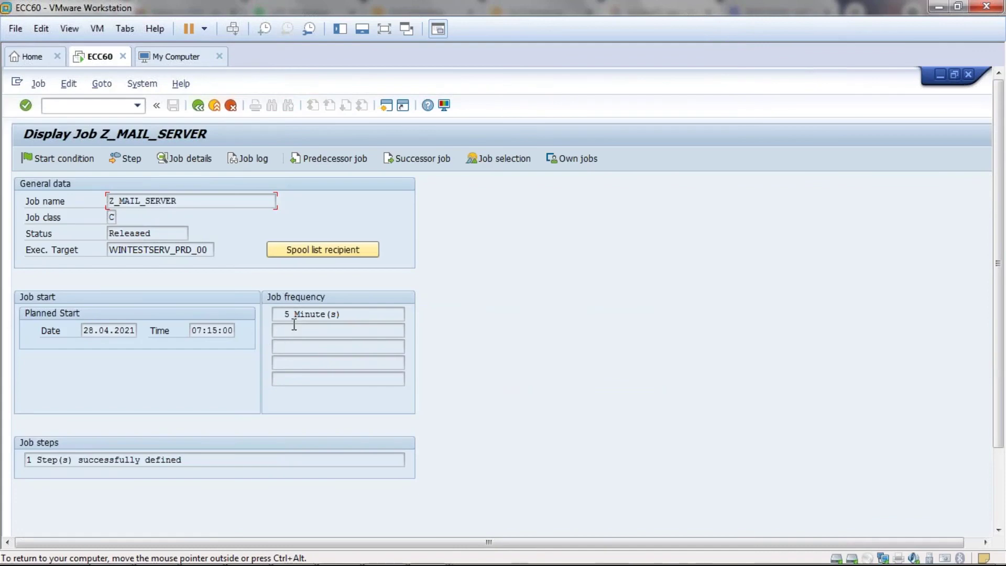
left_click(294, 317)
left_click_drag(293, 313, 273, 313)
left_click(273, 313)
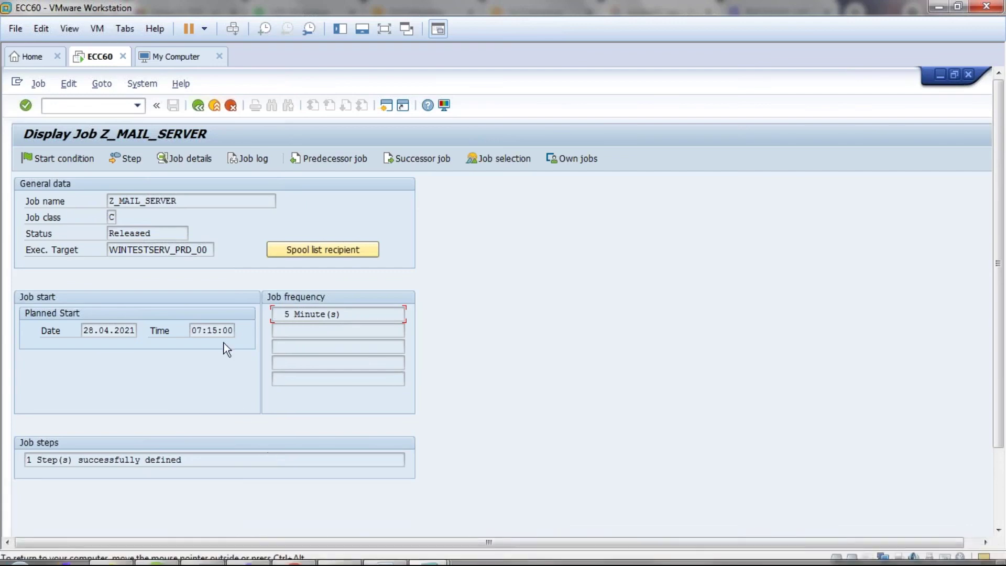
left_click(202, 328)
left_click_drag(194, 330, 214, 330)
left_click(215, 330)
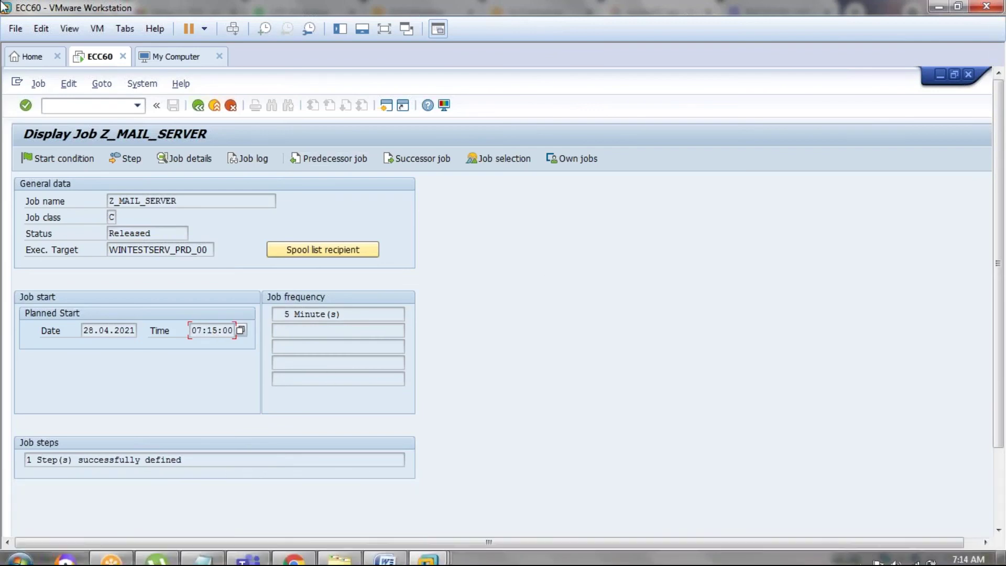
left_click(196, 105)
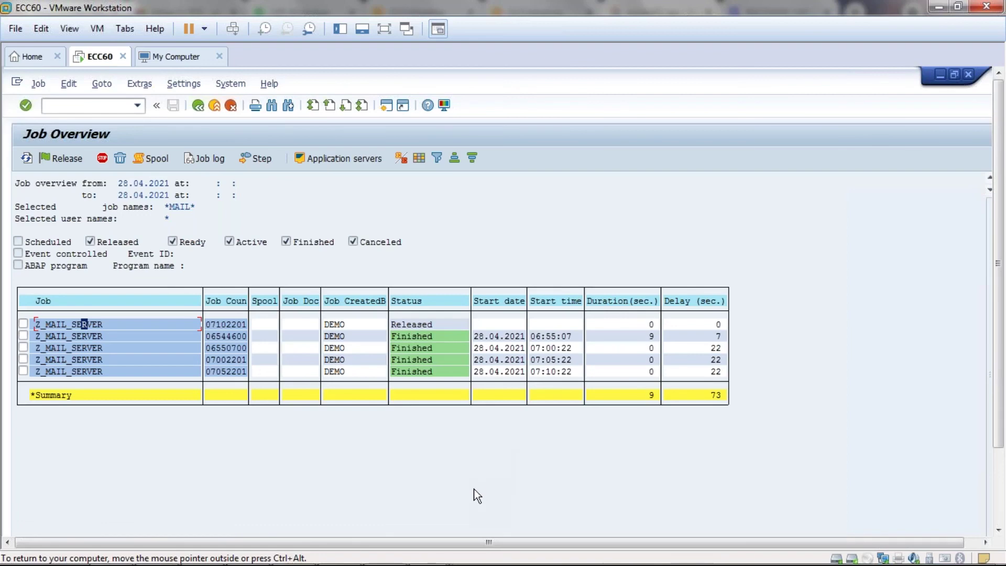
mouse_move(428, 550)
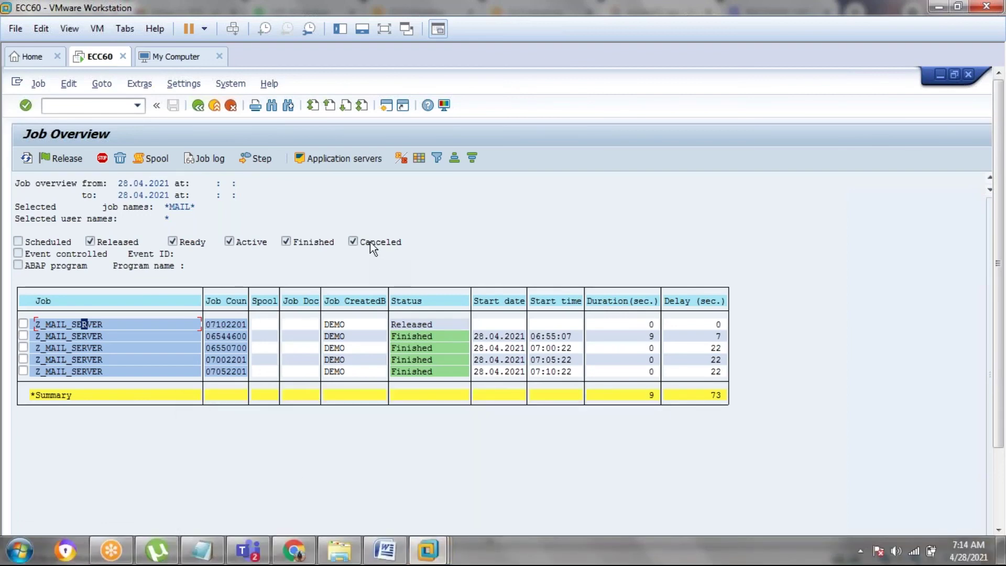
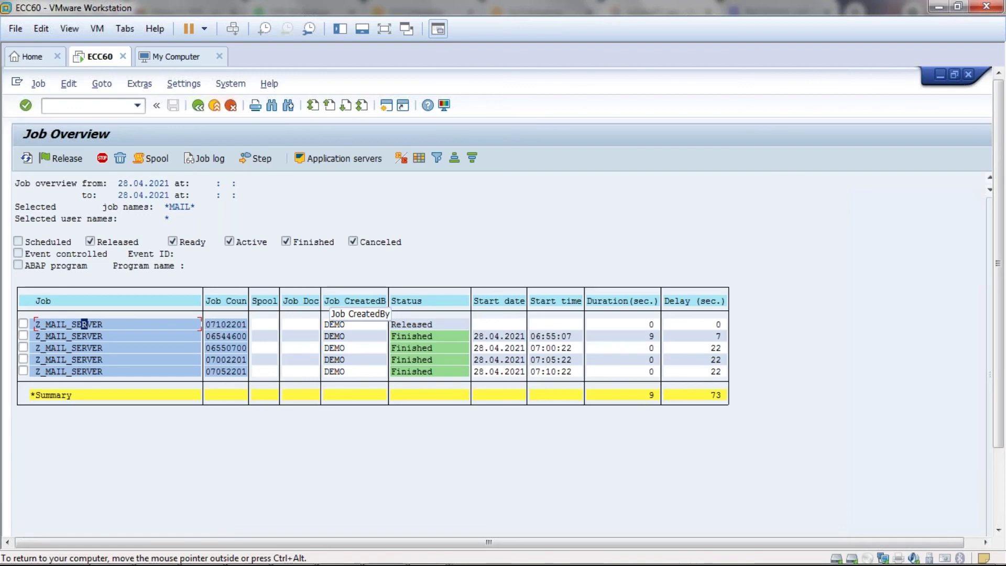
- Reload the Z_MAIL_SERVER job list so the released job's delay updates to 21
mouse_move(832, 564)
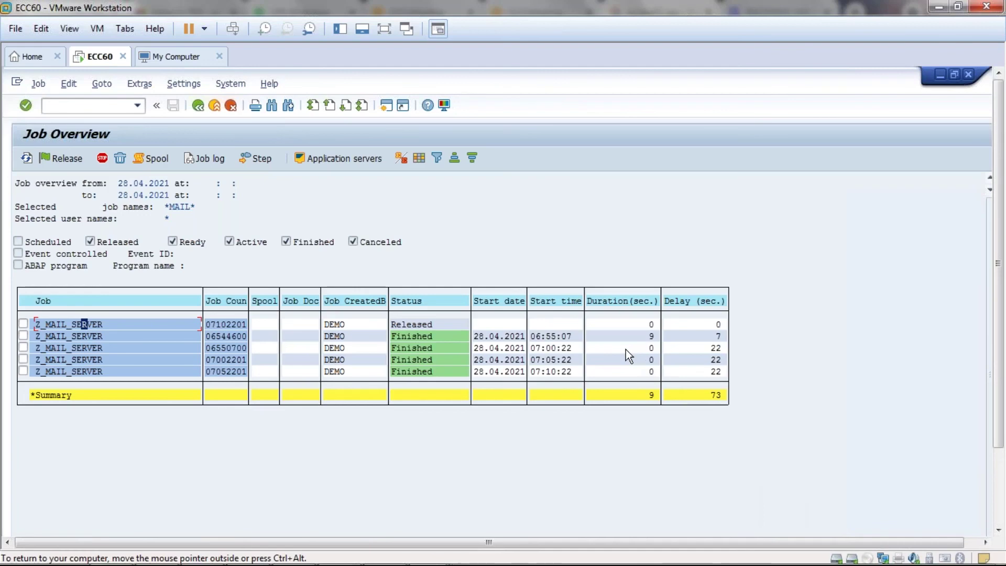
left_click(23, 162)
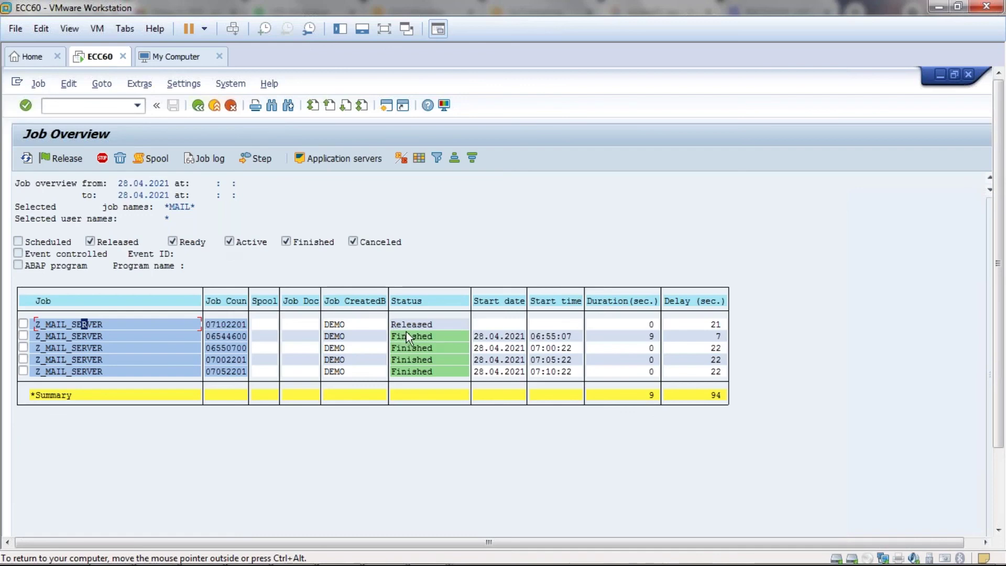
- Refresh to catch the 07:15:22 run and check the released job's planned 07:20:00 start
left_click(26, 157)
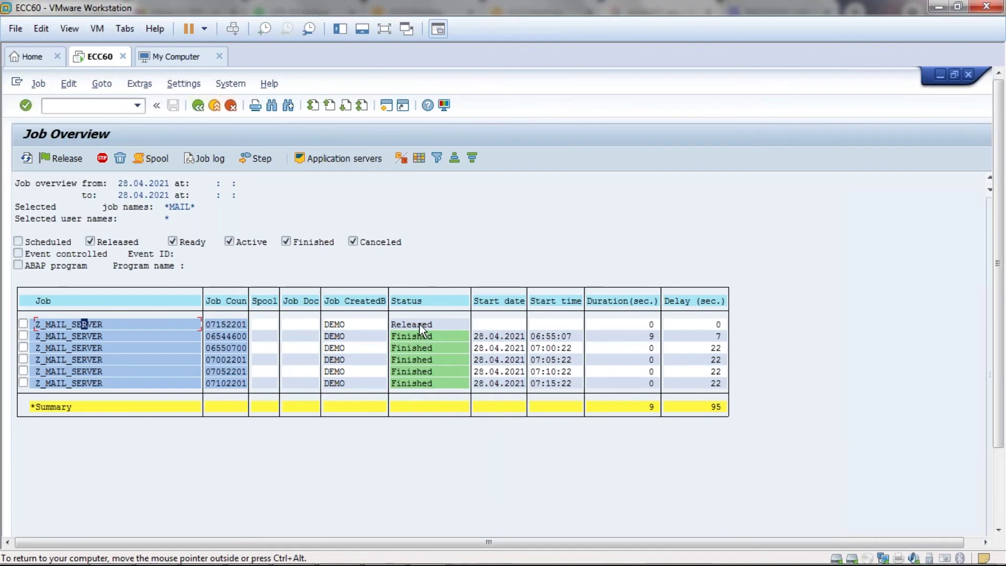
double_click(89, 325)
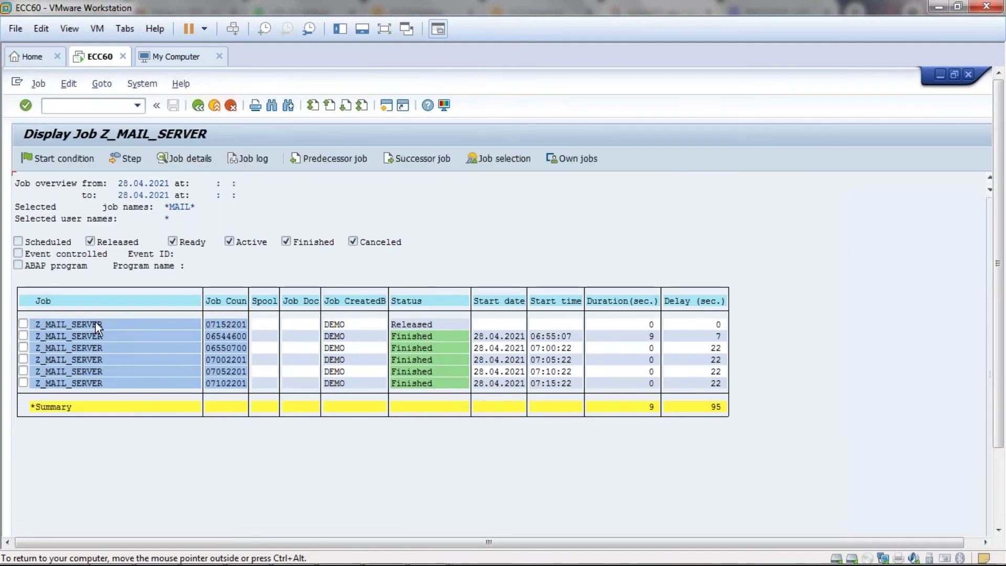
left_click(223, 331)
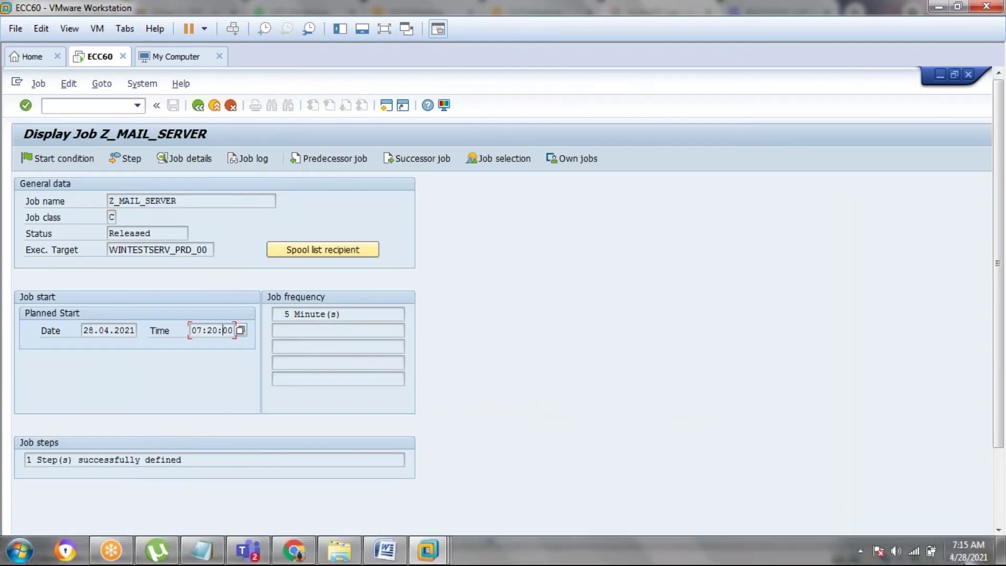
left_click(198, 105)
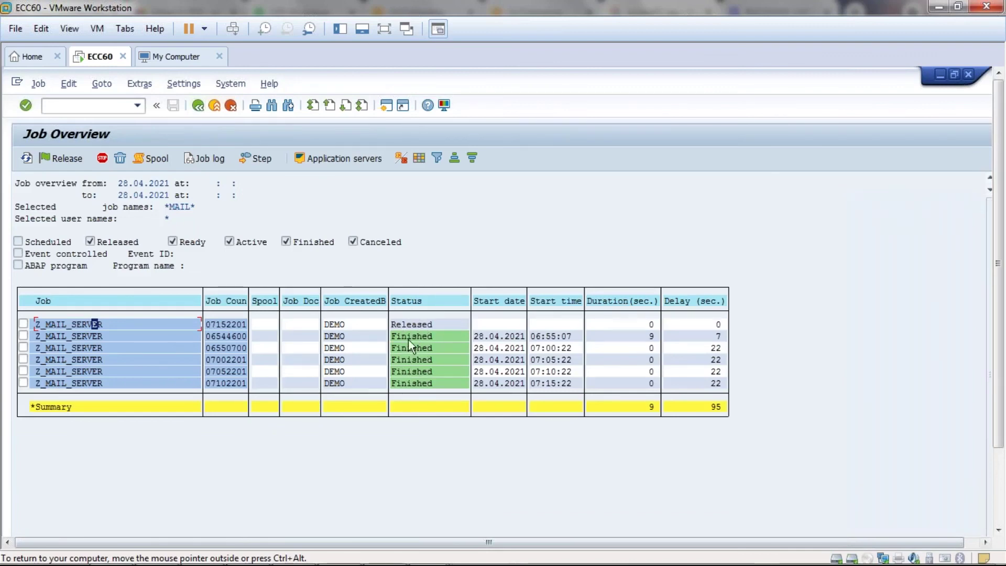
- Highlight the job's Released status in the list, then reopen the released job's details
left_click(394, 324)
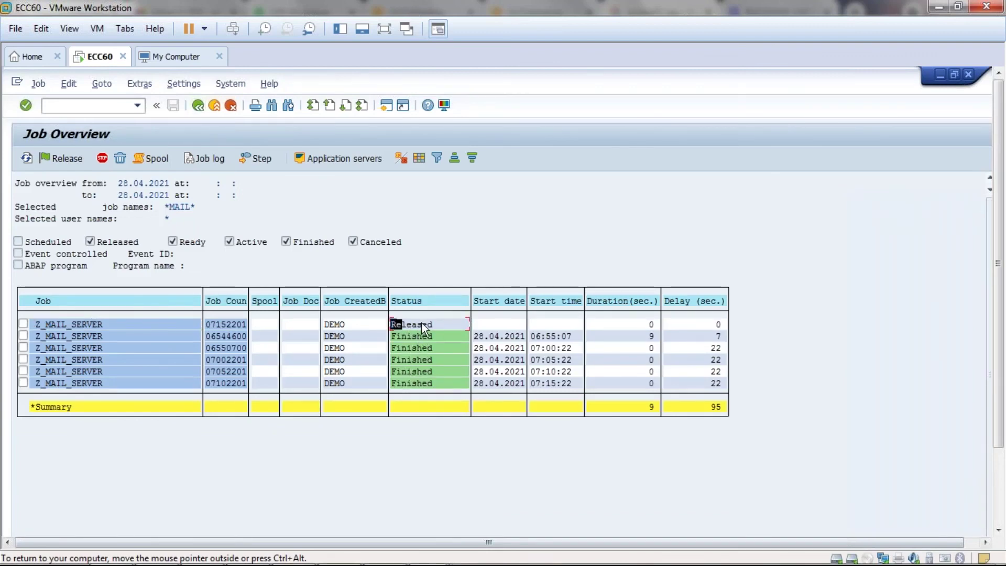
left_click_drag(422, 323, 437, 330)
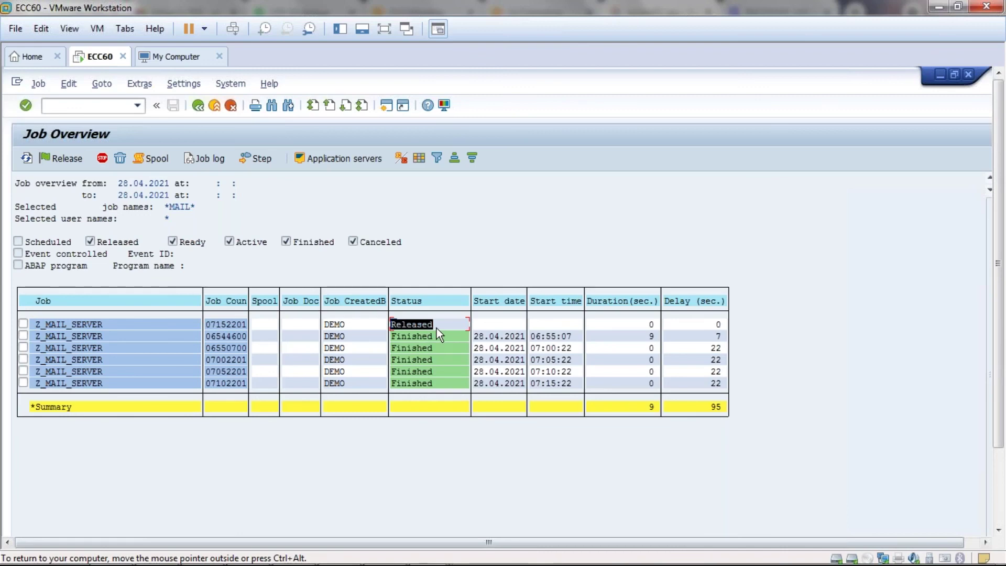
left_click(436, 328)
double_click(86, 325)
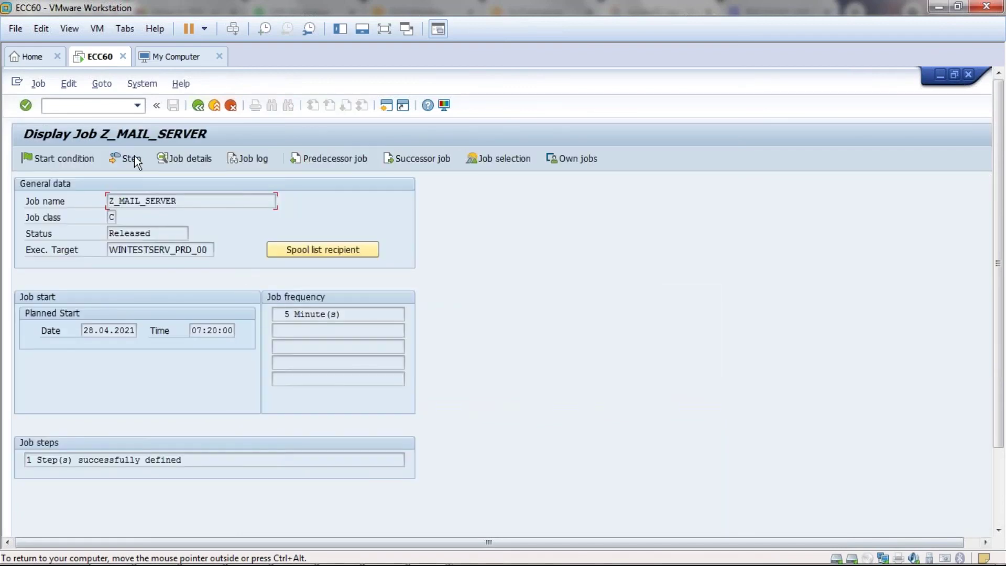
- Show the job's step list and highlight its program name RSCONN01
left_click(132, 158)
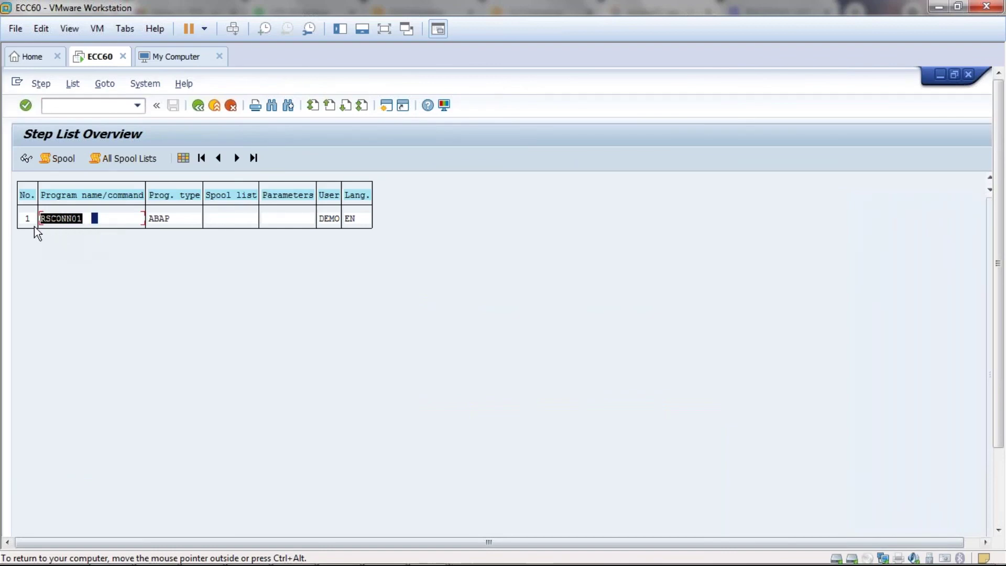
left_click(97, 219)
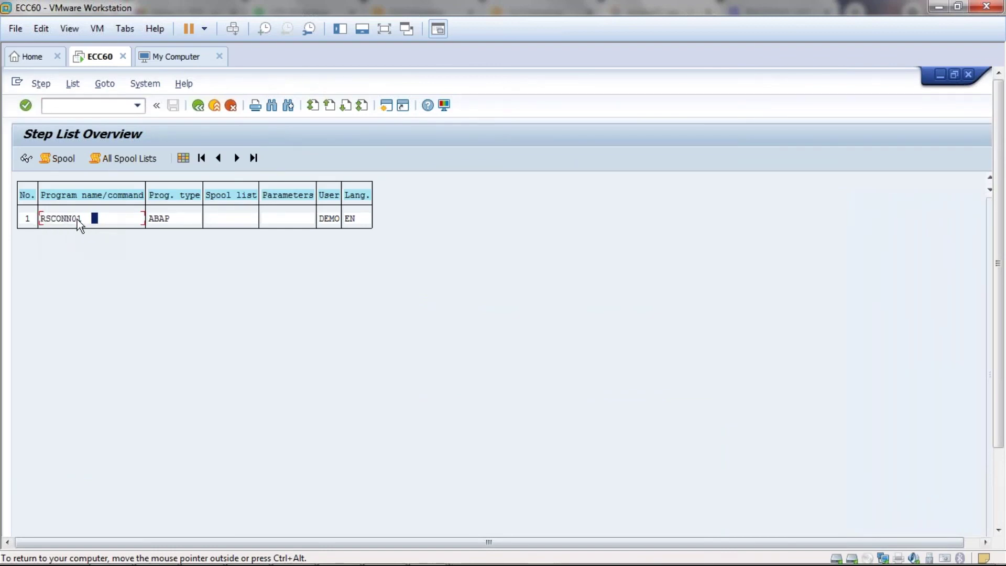
left_click_drag(82, 220, 42, 224)
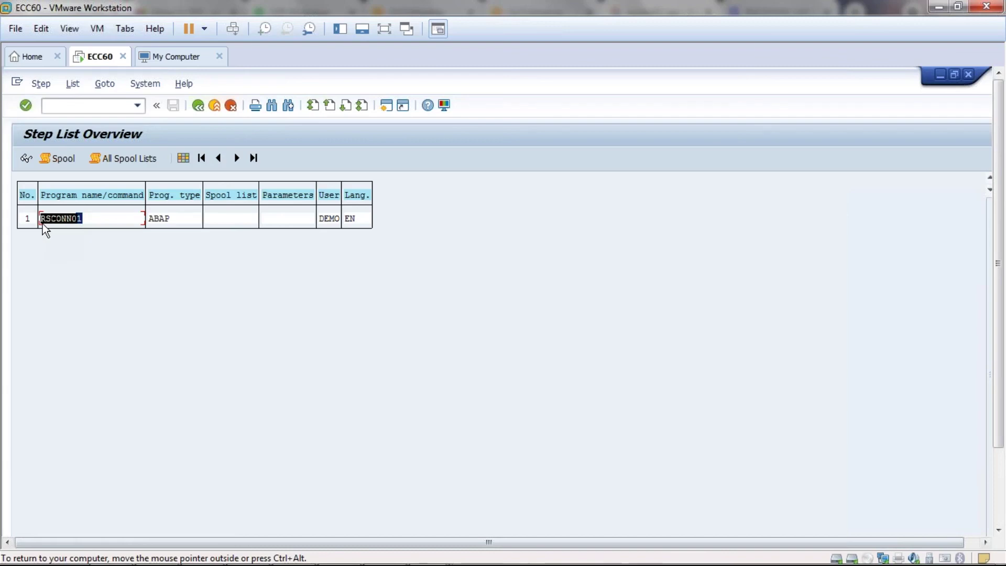
left_click(46, 223)
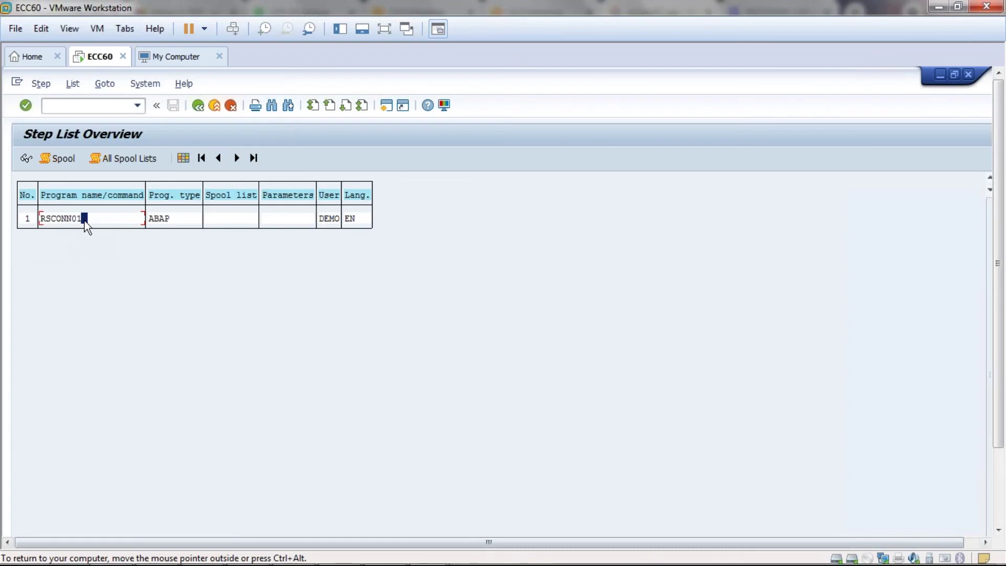
left_click_drag(84, 223, 42, 225)
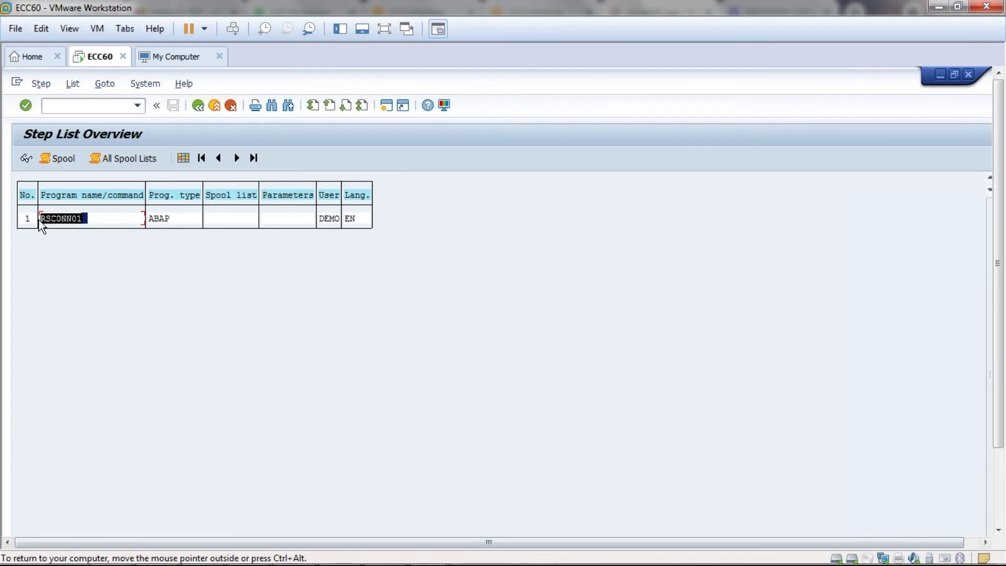
- Back out through job details and the overview to Simple Job Selection
left_click(198, 106)
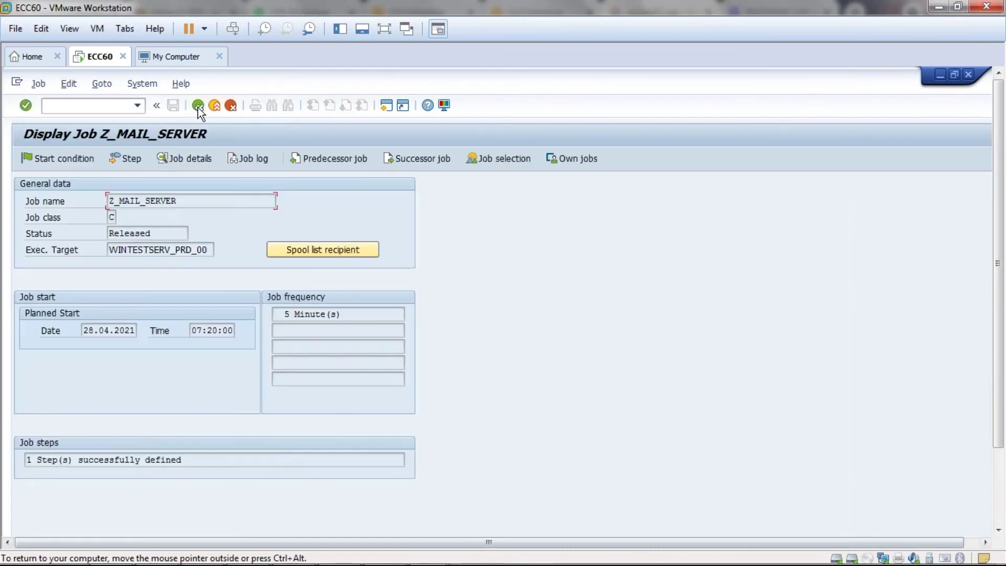
left_click(198, 106)
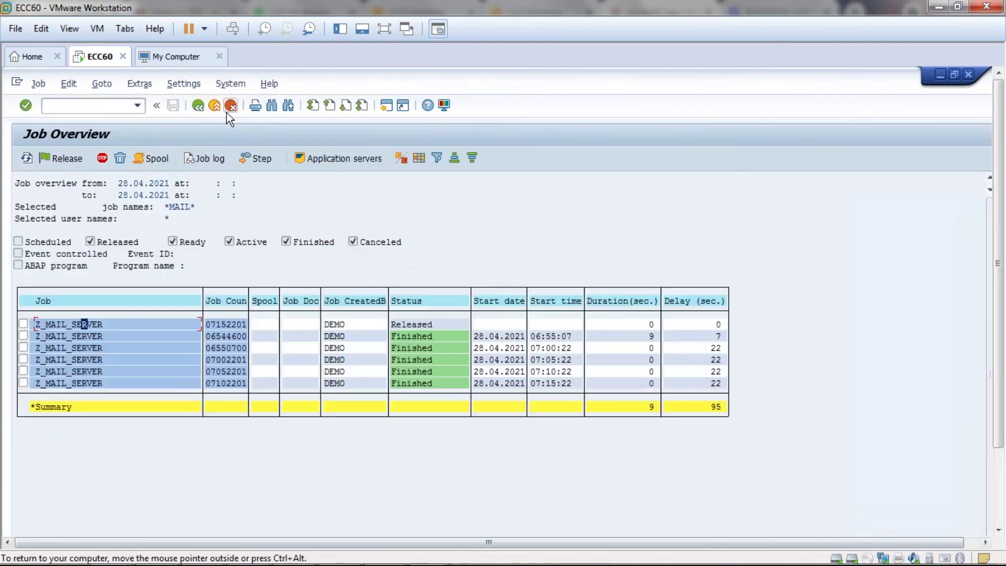
left_click(216, 107)
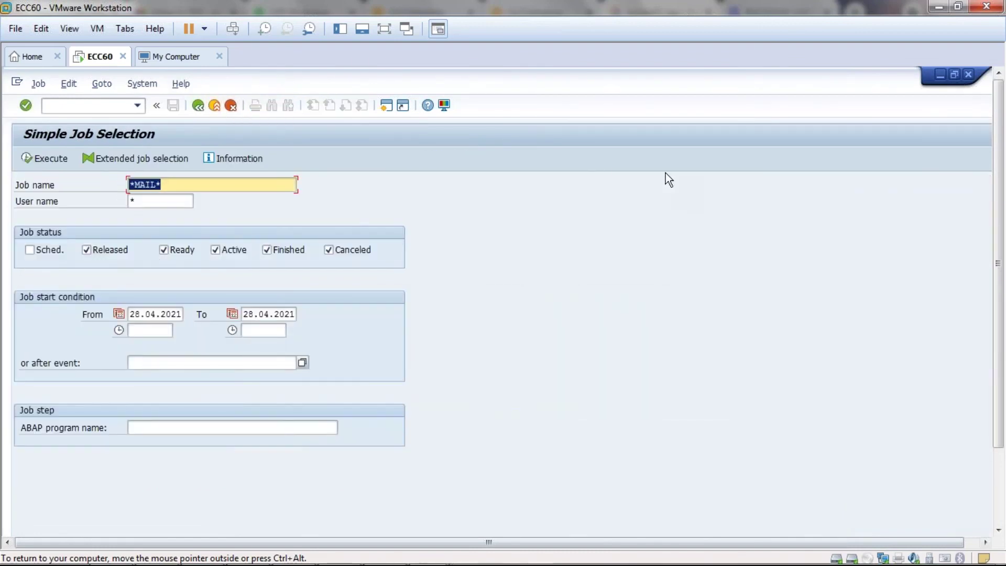